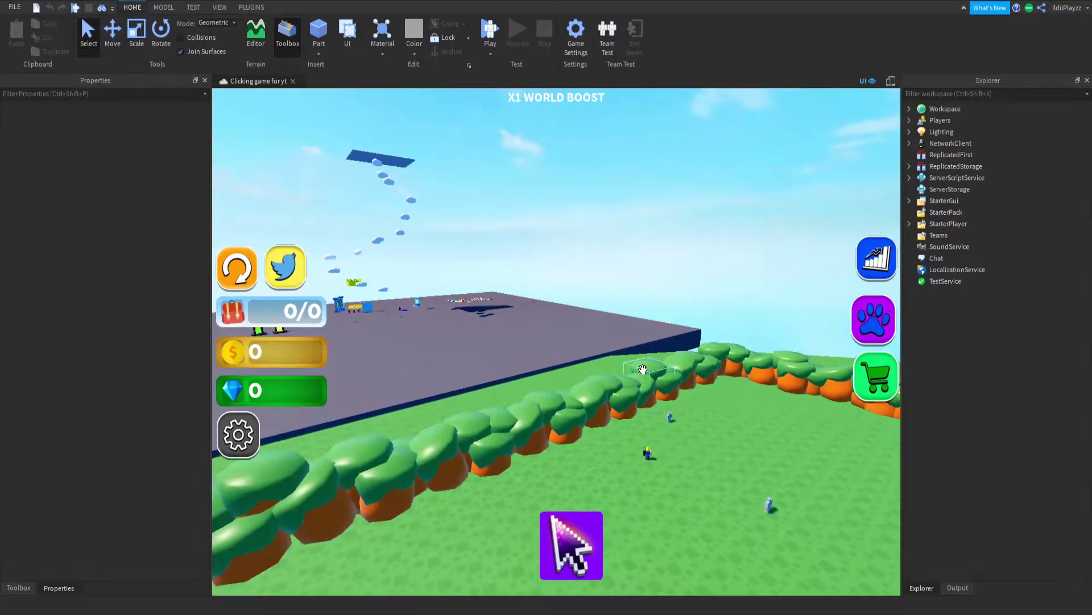
Select the Portal model and duplicate it with Ctrl+D.
right_click_drag(639, 370, 634, 366)
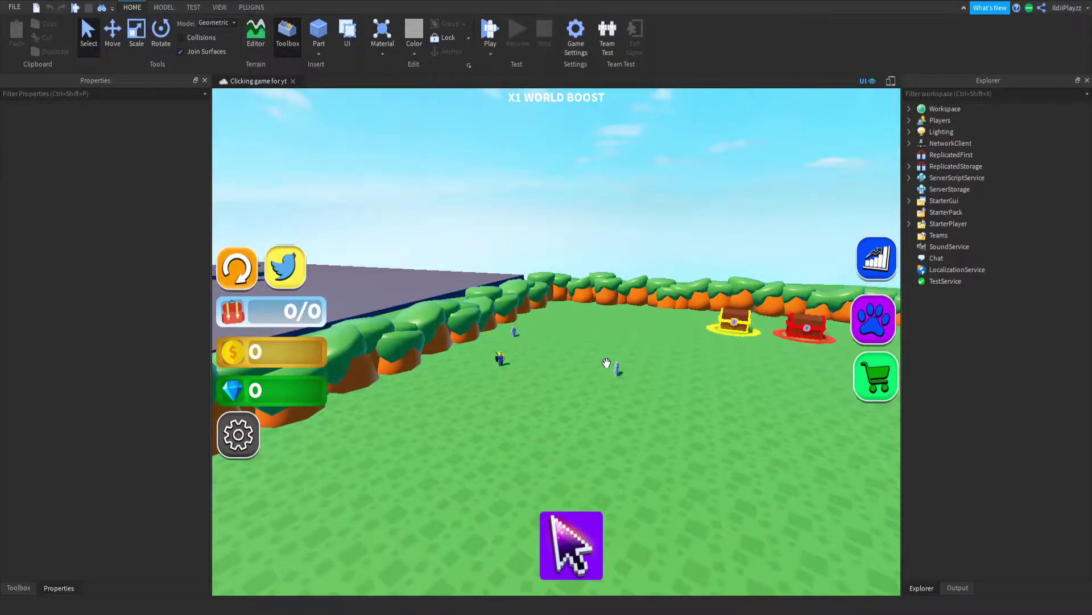
right_click_drag(606, 364, 565, 316)
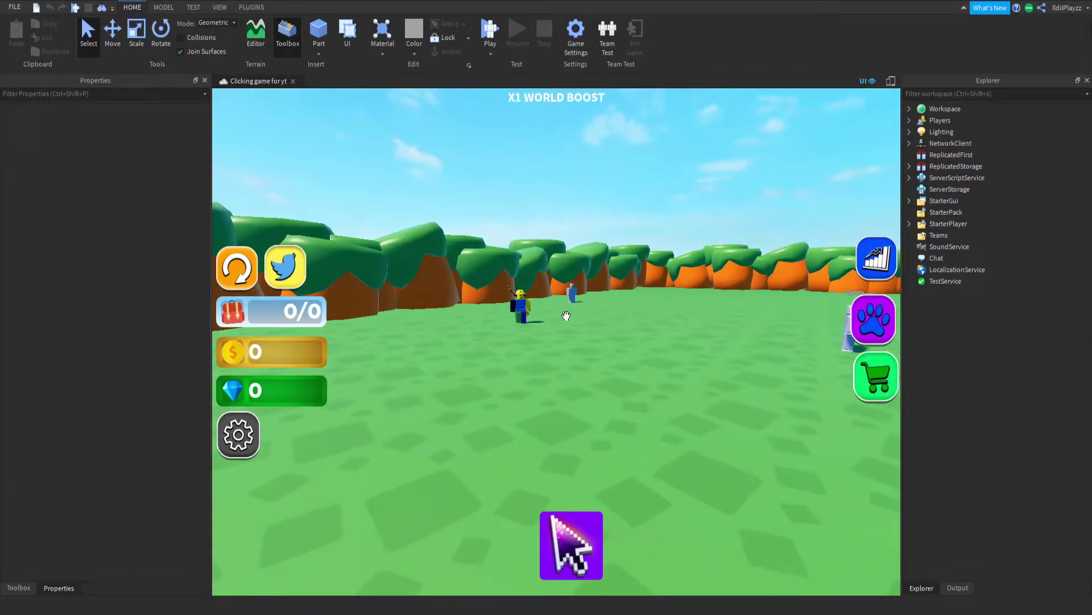
mouse_move(565, 317)
right_mouse_down()
mouse_move(557, 309)
mouse_move(574, 253)
mouse_move(606, 369)
mouse_move(662, 373)
mouse_move(664, 290)
mouse_move(666, 324)
right_mouse_up()
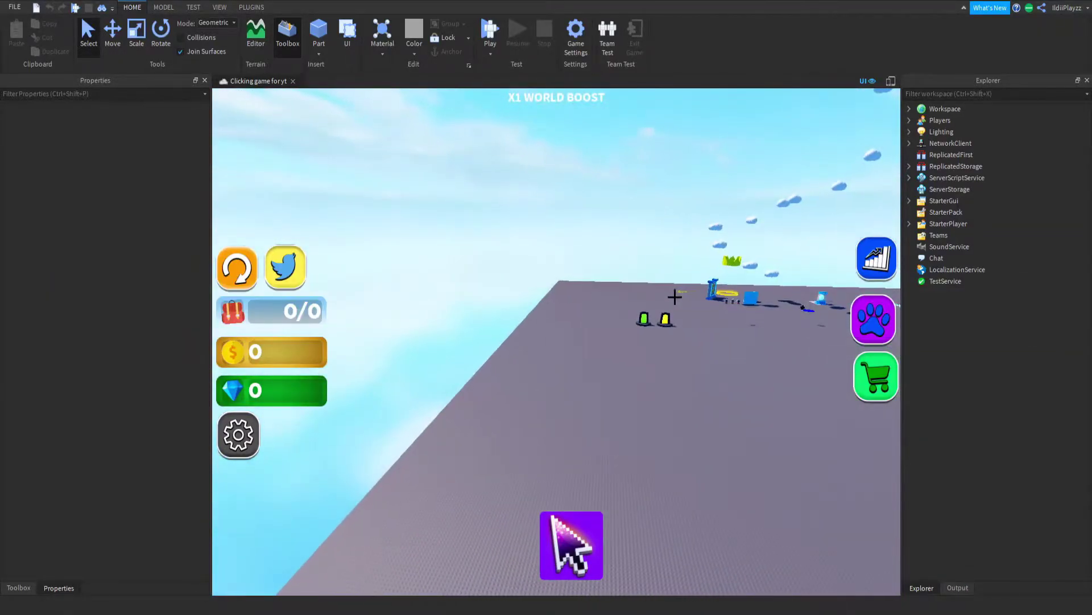
left_click(665, 324)
scroll(665, 324, "up", 3)
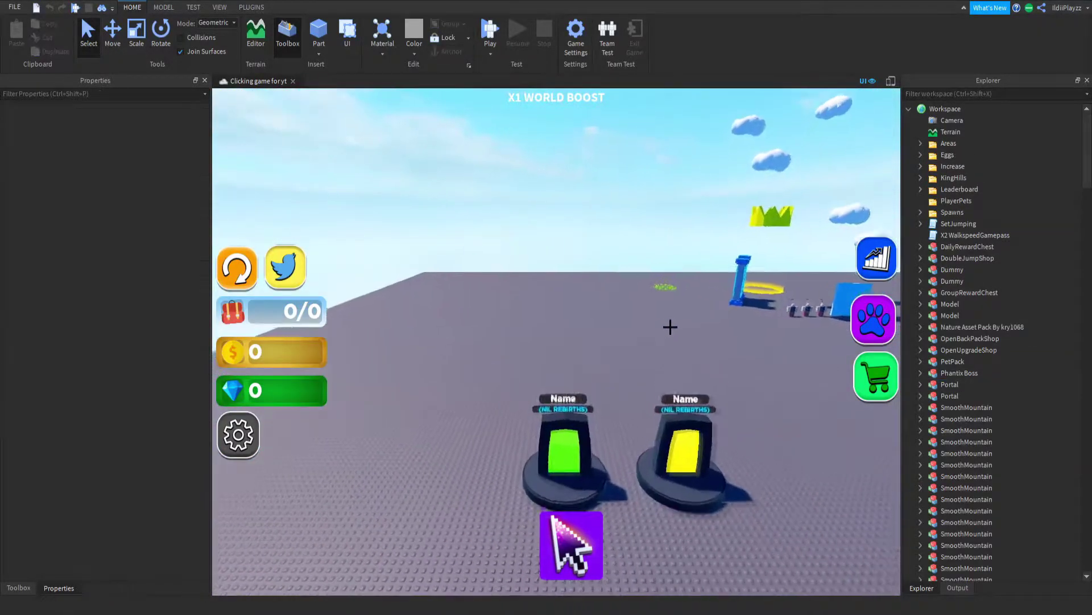
scroll(662, 341, "up", 3)
scroll(647, 408, "up", 3)
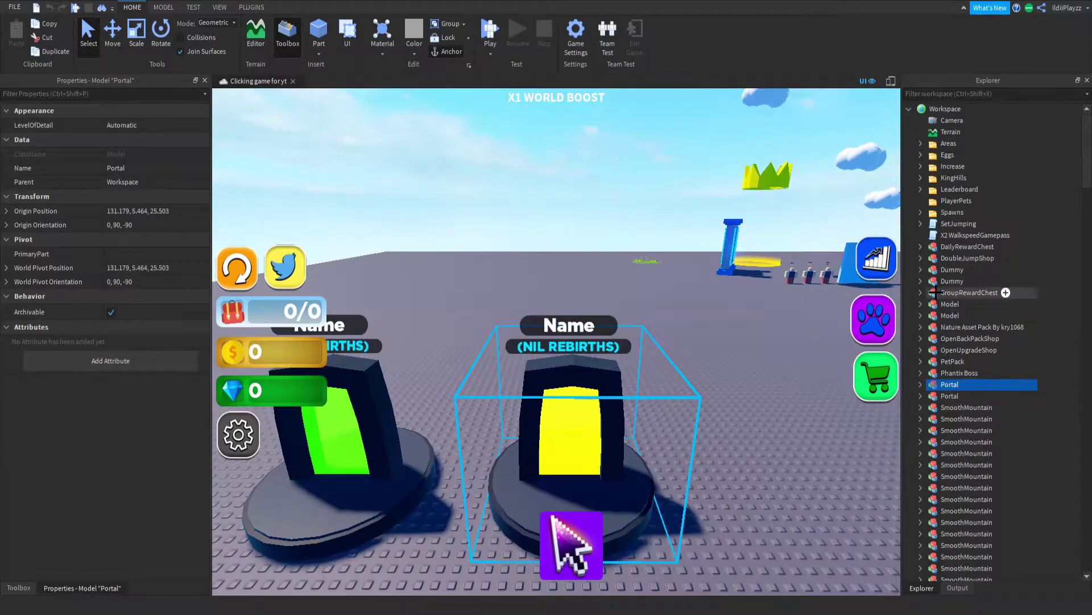
mouse_move(597, 238)
right_mouse_down()
mouse_move(631, 359)
mouse_move(696, 262)
right_mouse_up()
key("ctrl+d")
Move the portal copy beside the reward chests and rotate it a quarter turn.
left_click(696, 262)
left_click(439, 299)
right_click_drag(555, 342, 597, 299)
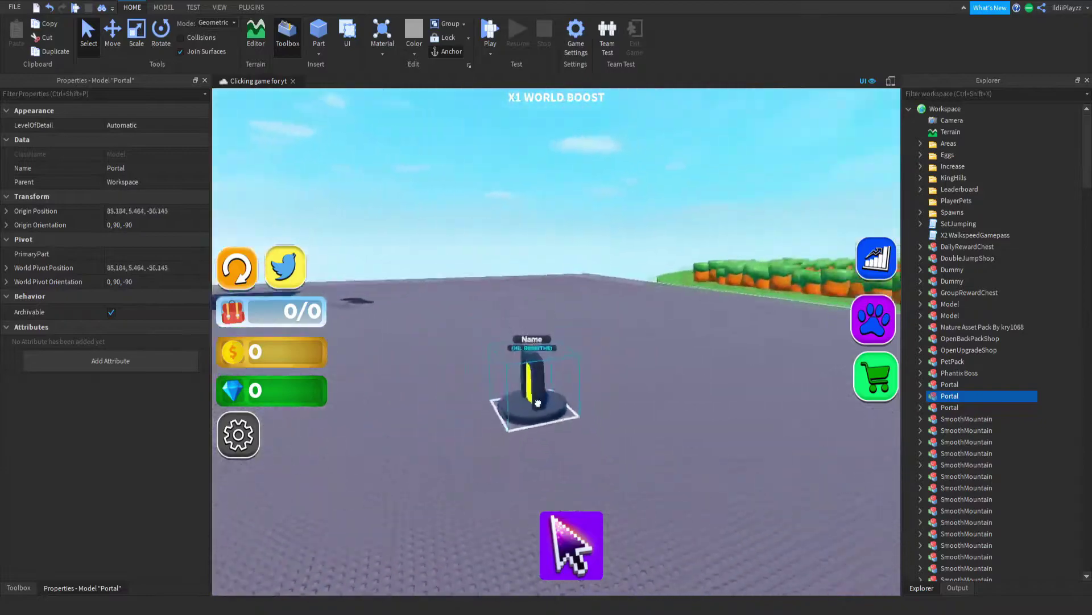
scroll(597, 341, "up", 5)
mouse_move(598, 342)
right_mouse_down()
mouse_move(665, 377)
mouse_move(598, 341)
right_mouse_up()
key("w")
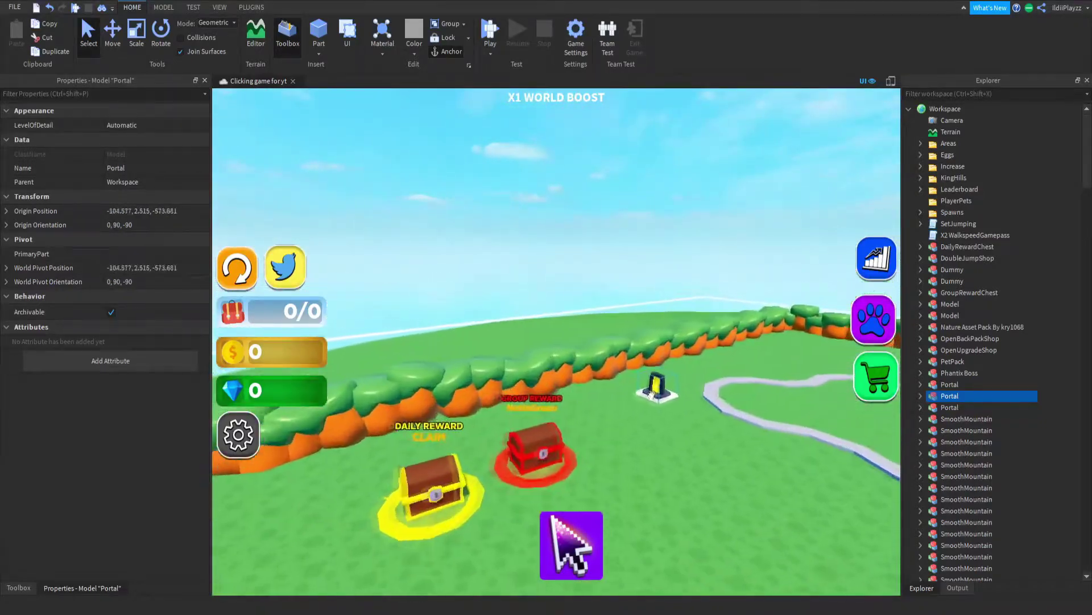
left_click_drag(649, 376, 593, 411)
key("ctrl+r")
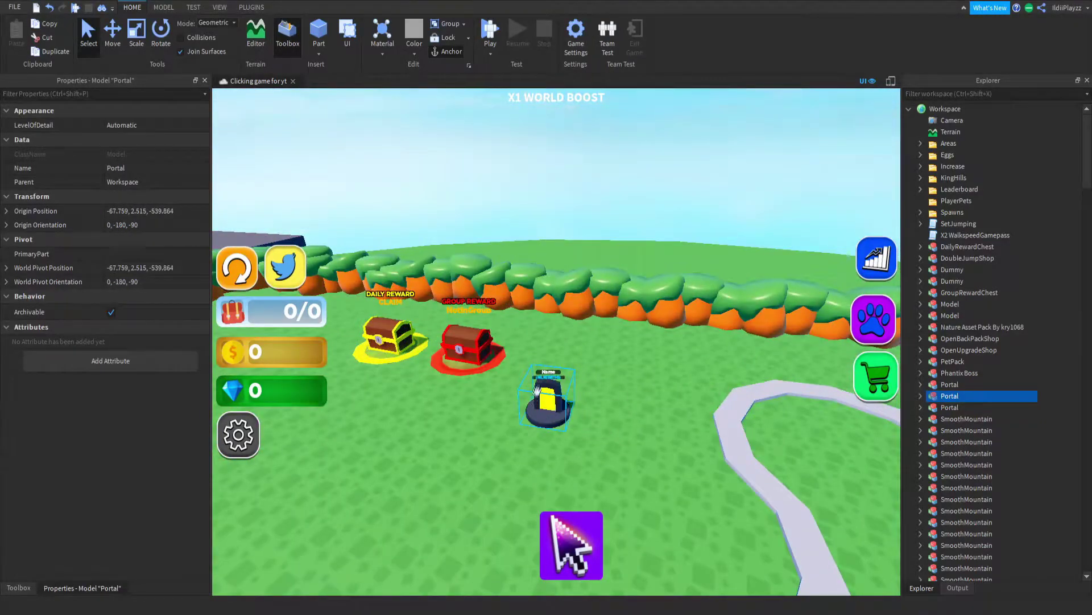
scroll(538, 393, "up", 6)
Delete the portal copy, then undo to bring it back.
right_click_drag(538, 393, 540, 325)
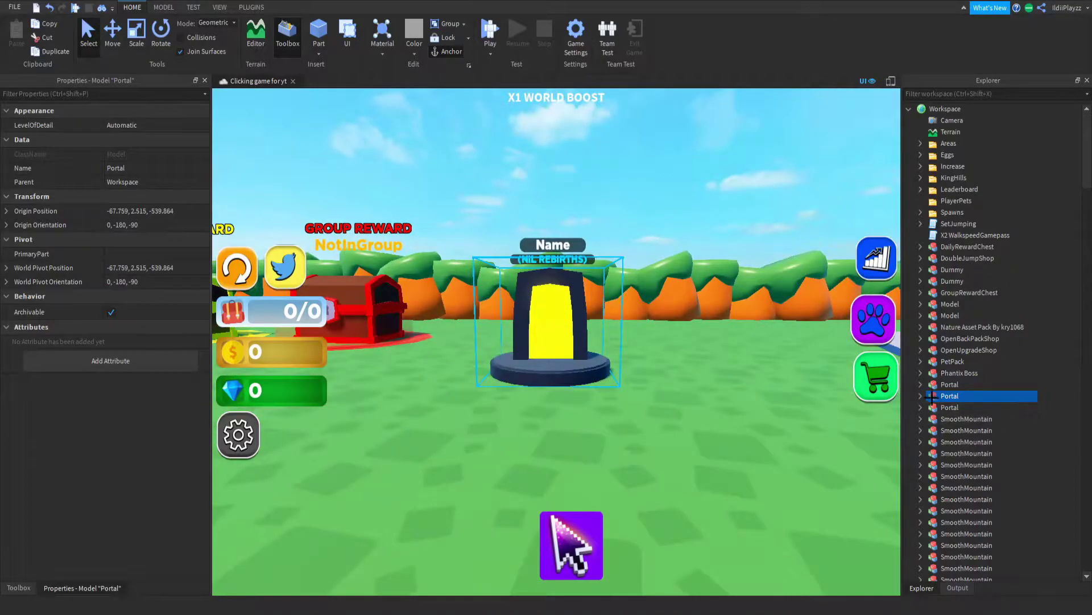
key("Delete")
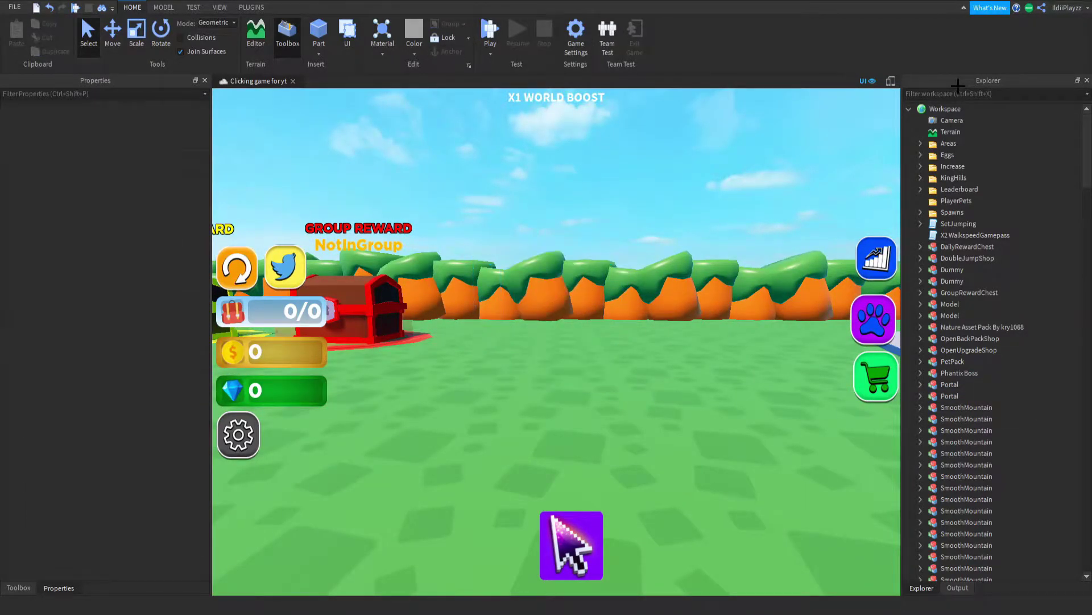
key("ctrl+z")
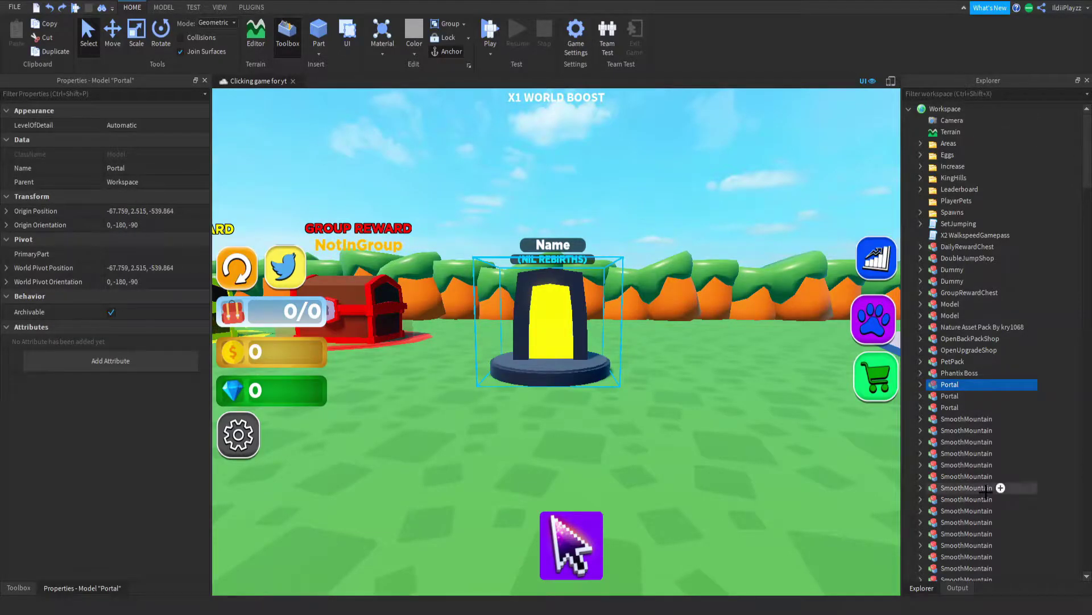
mouse_move(950, 384)
type("PremiumPort")
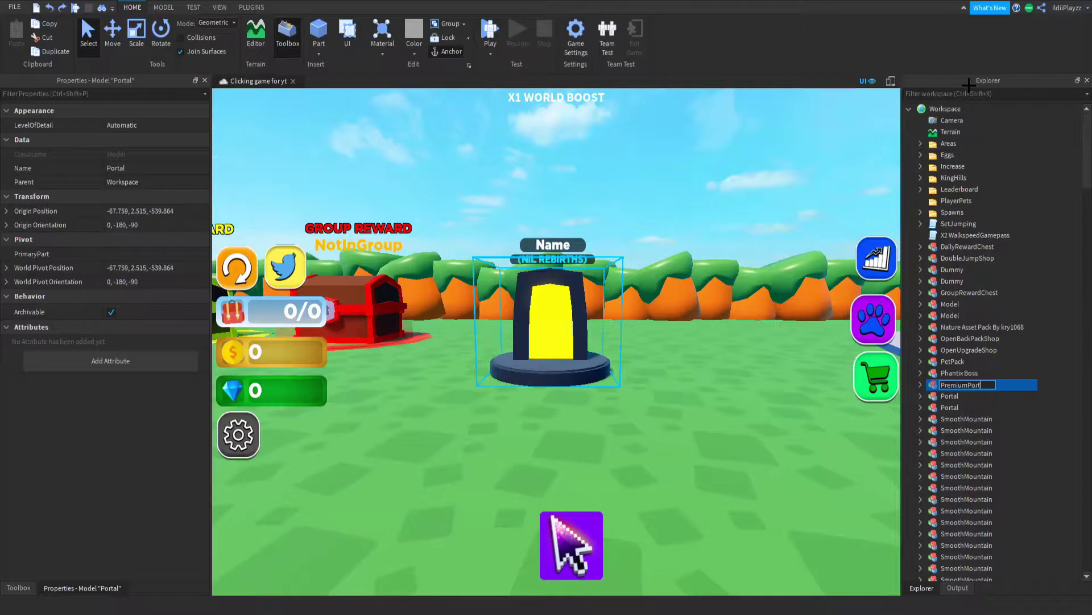
type("al")
Confirm the name PremiumPortal and expand its parts down to Tags.
key("Return")
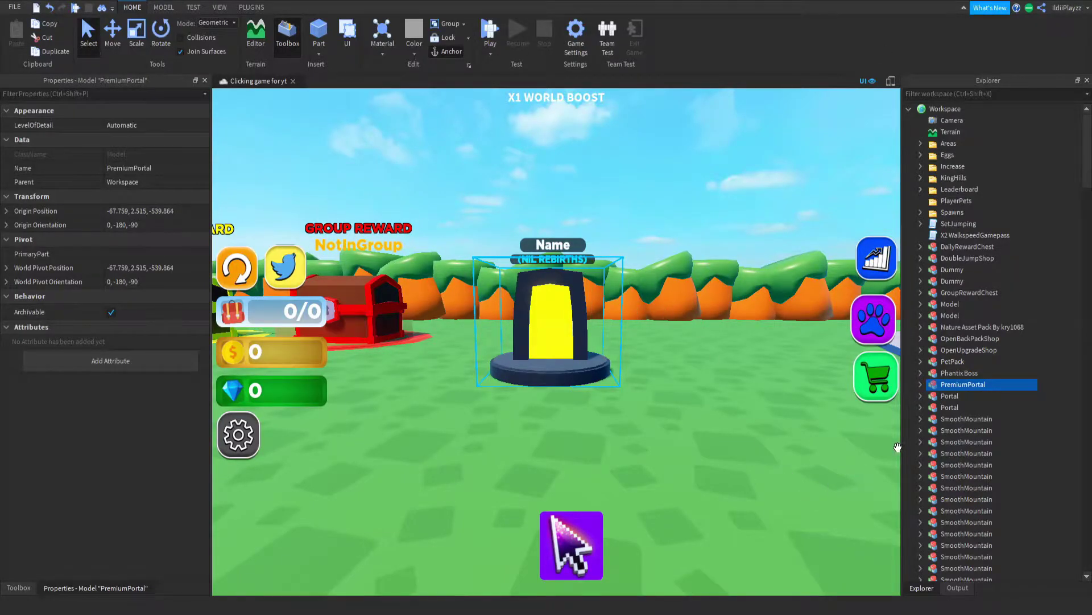
left_click(933, 384)
left_click(963, 407)
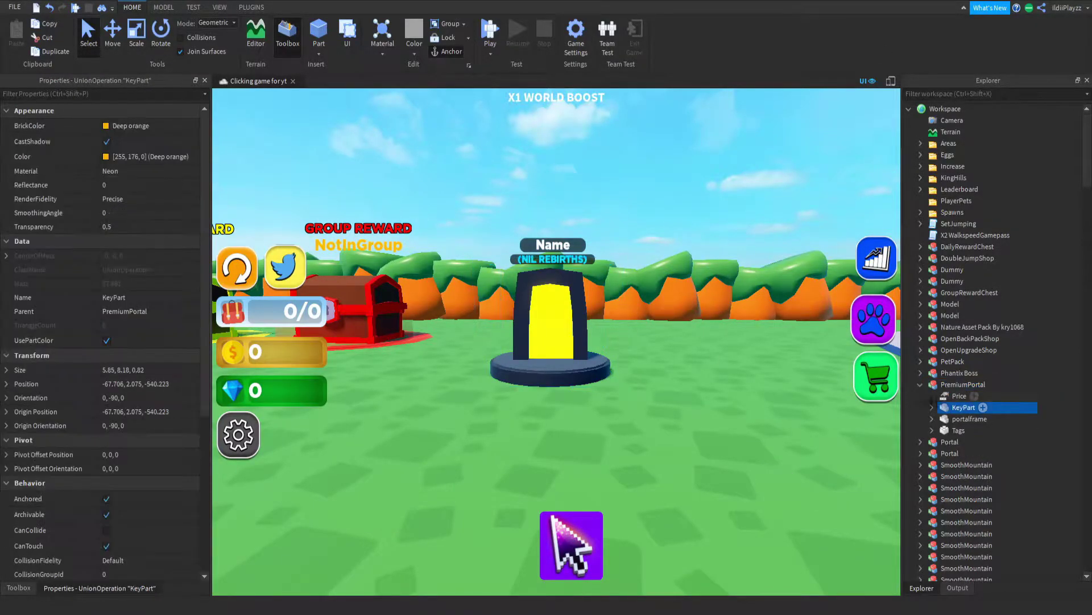
left_click(969, 418)
left_click(959, 430)
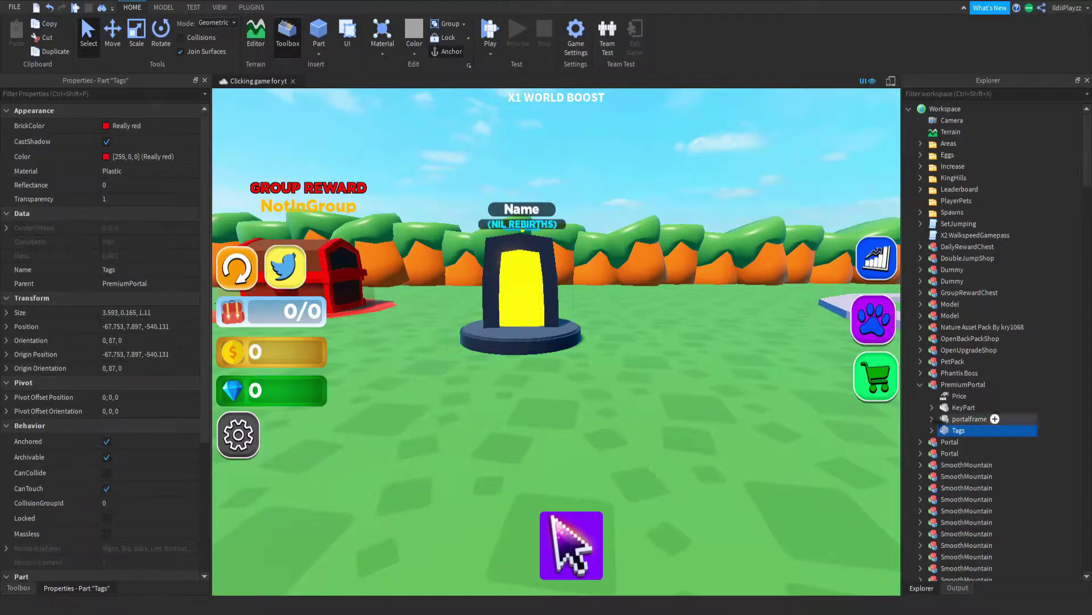
right_click_drag(555, 341, 427, 341)
left_click(932, 431)
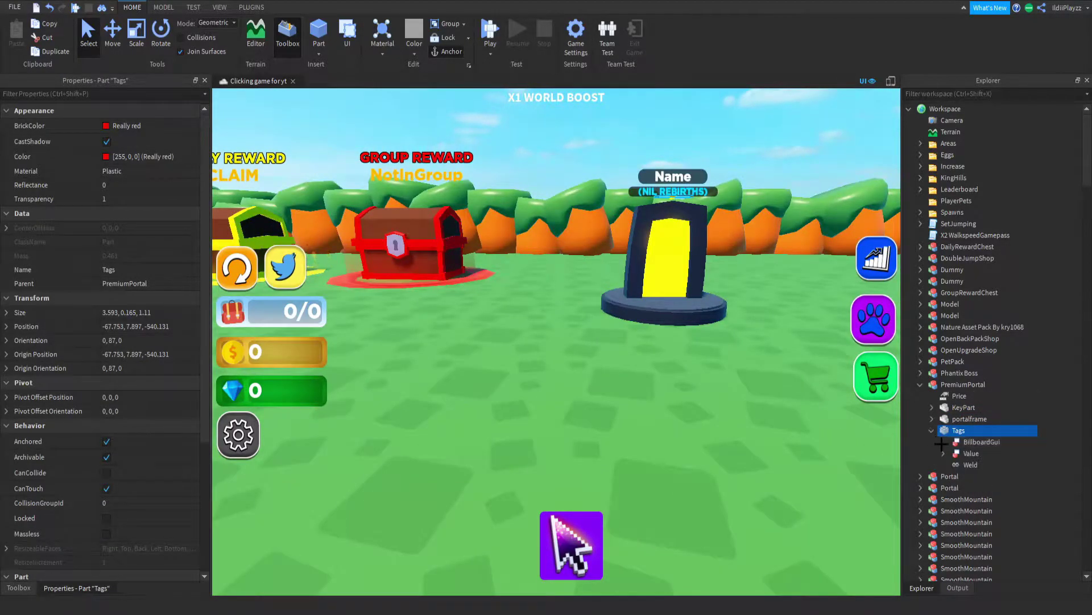
Expand BillboardGui and Value, and briefly open the label-updating script.
left_click(944, 441)
left_click(945, 465)
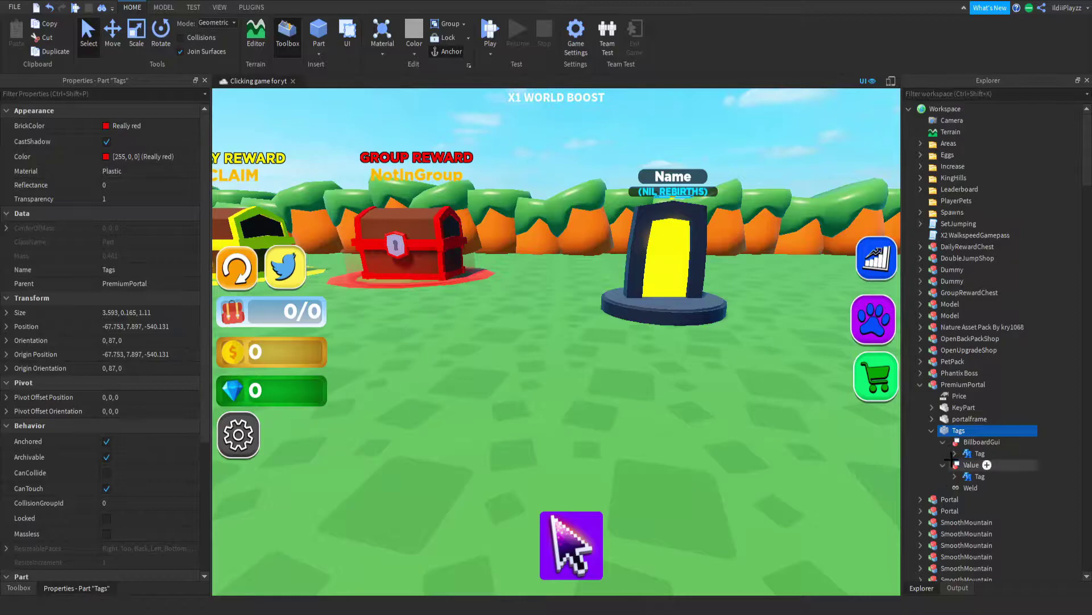
left_click(955, 487)
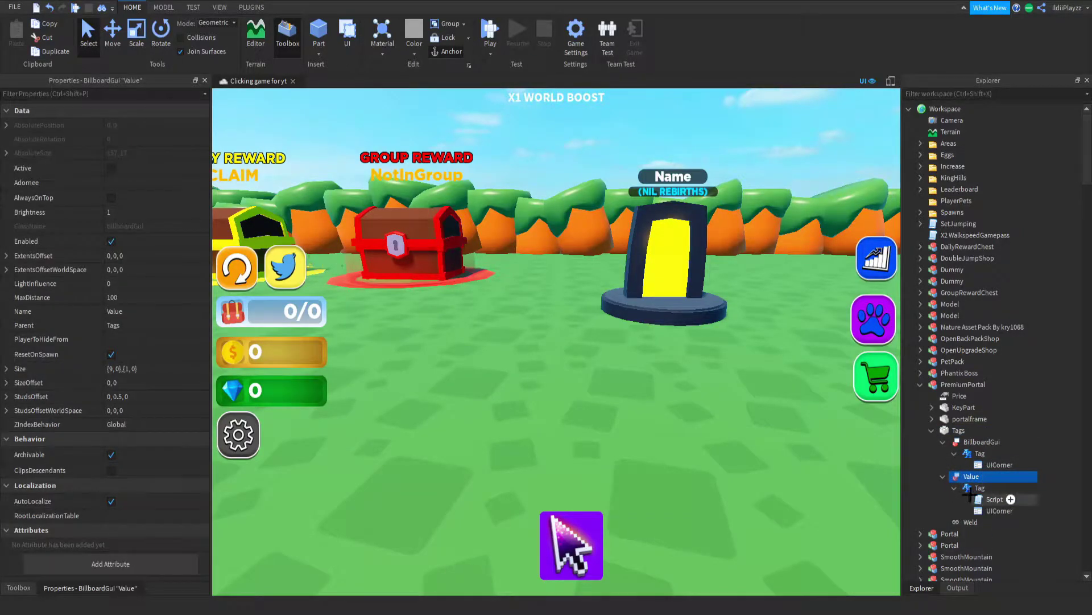
double_click(994, 499)
scroll(359, 178, "up", 5, "ctrl")
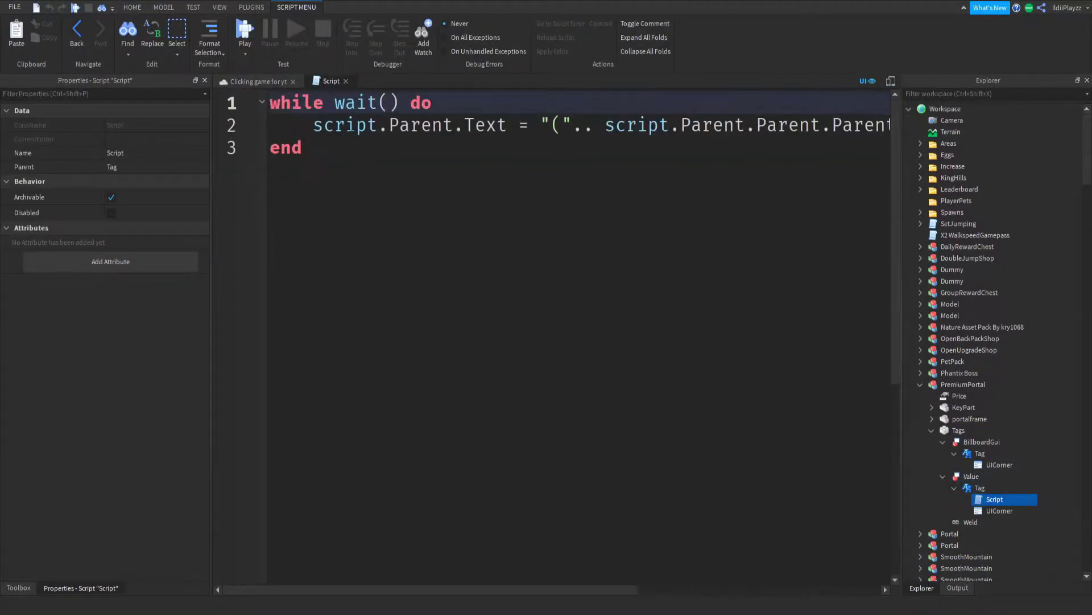
left_click(345, 81)
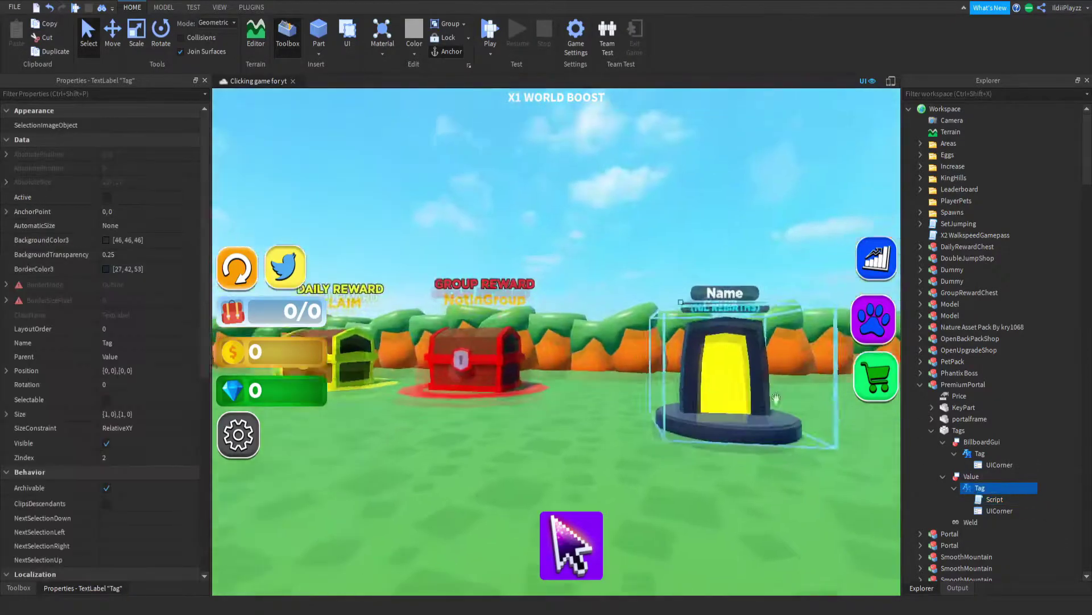
mouse_move(555, 299)
right_mouse_down()
mouse_move(683, 223)
mouse_move(684, 281)
right_mouse_up()
Select both Tag TextLabels under PremiumPortal's Tags.
left_click(995, 499)
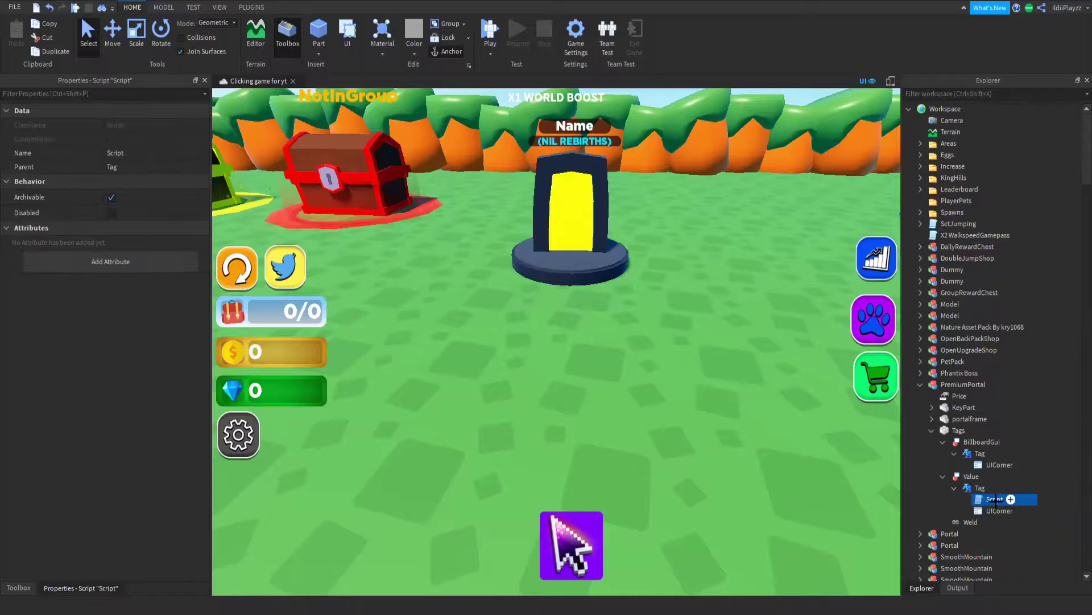
right_click_drag(555, 342, 555, 213)
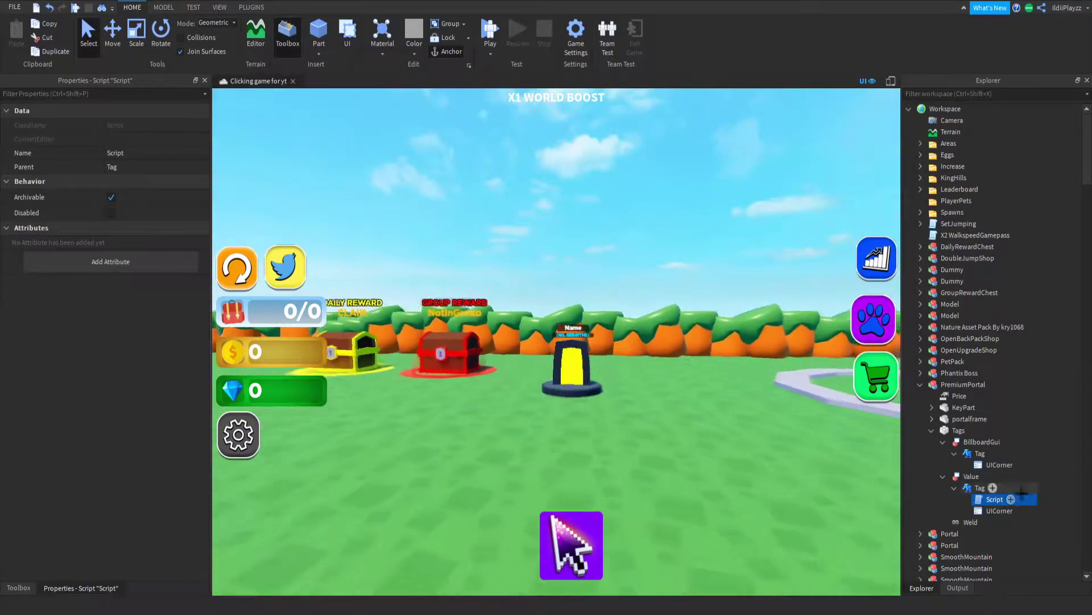
scroll(555, 341, "up", 1)
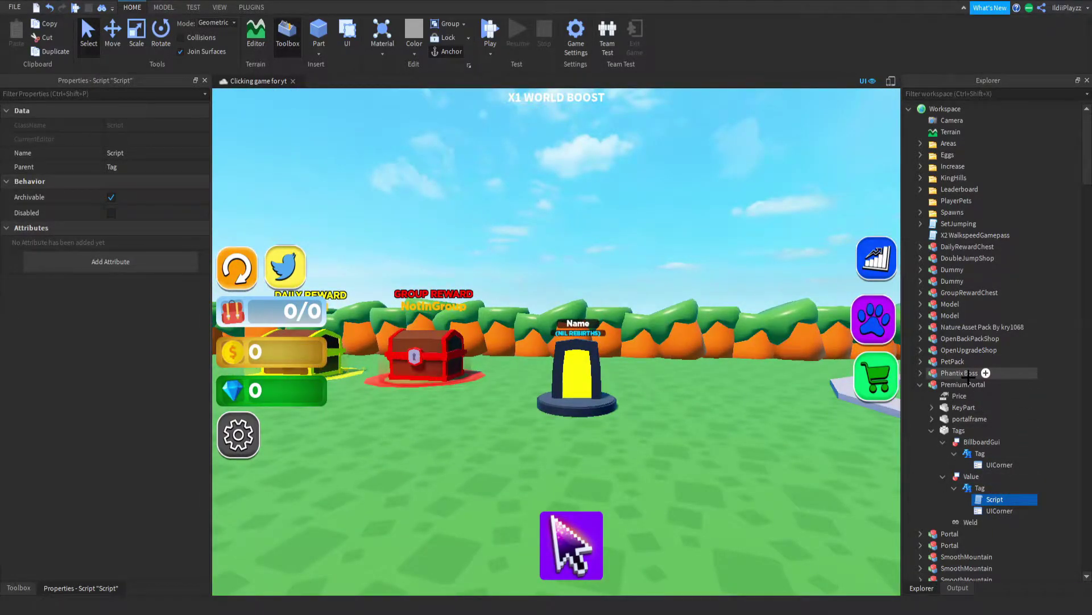
left_click(960, 373)
left_click(1050, 373)
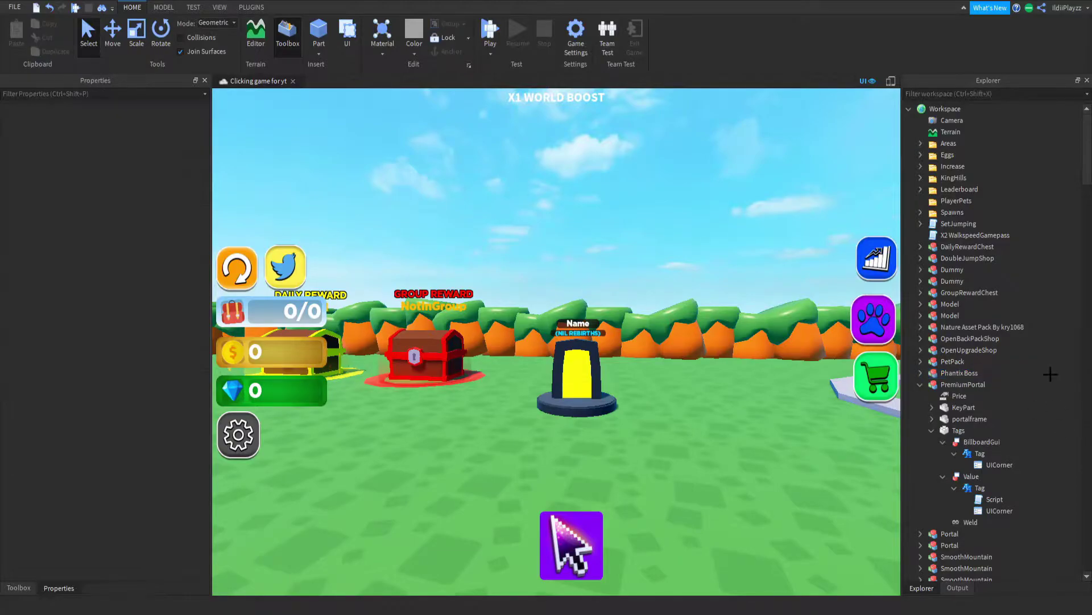
mouse_move(969, 350)
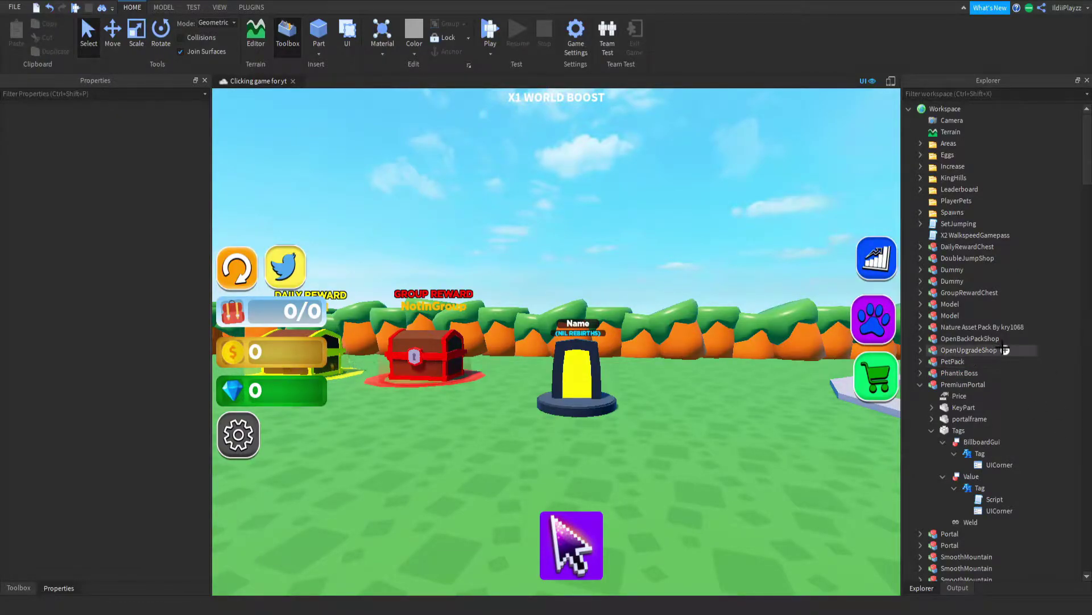
left_click(977, 454)
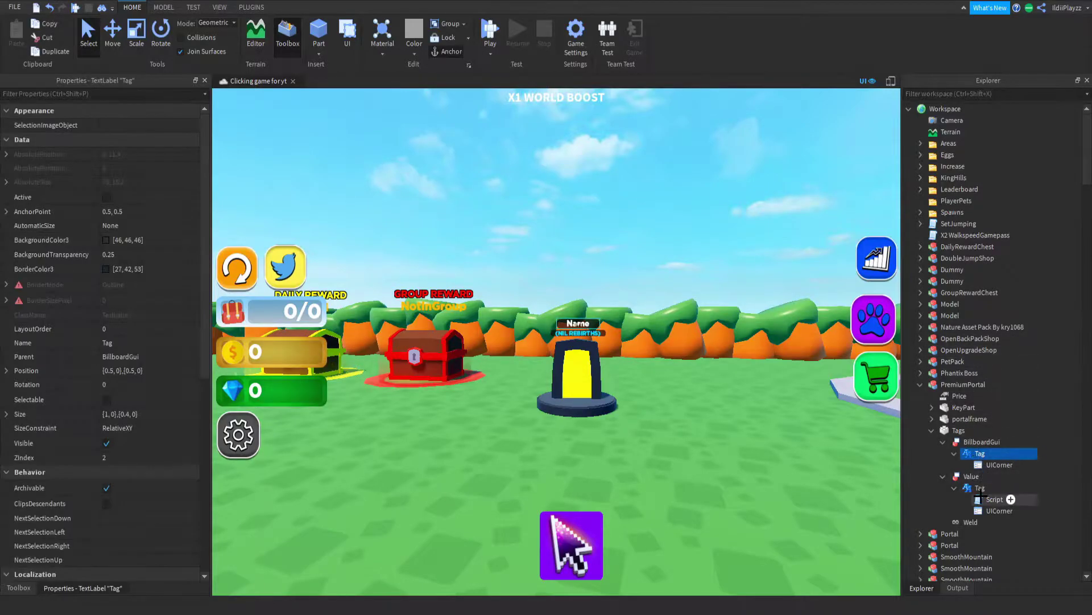
left_click(967, 488, "ctrl")
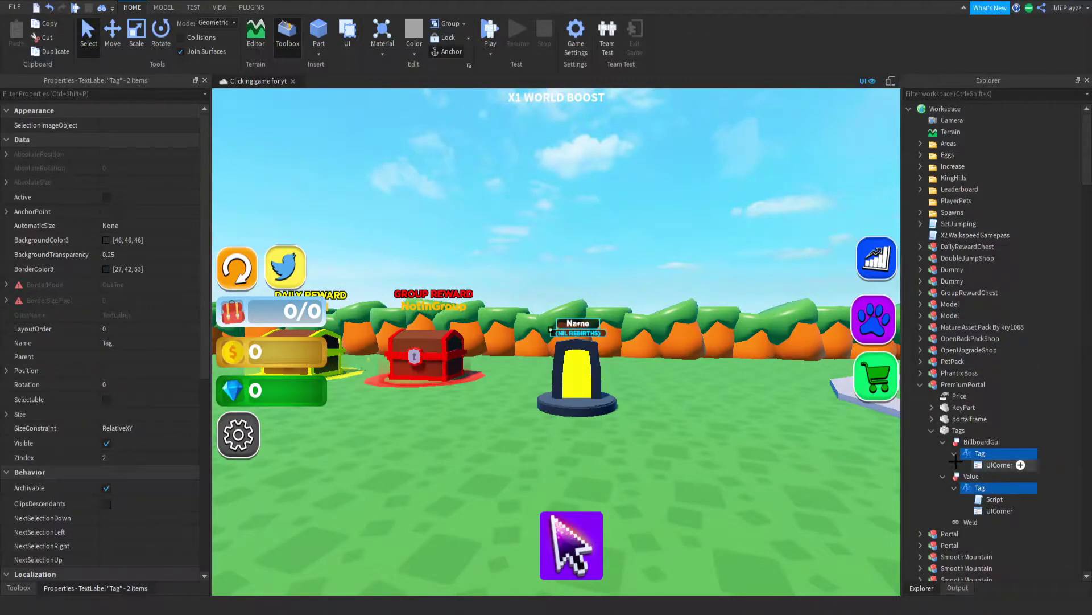
Delete both Tag labels, then rename StarterGui's new SurfaceGui to PremiumDoor.
key("Delete")
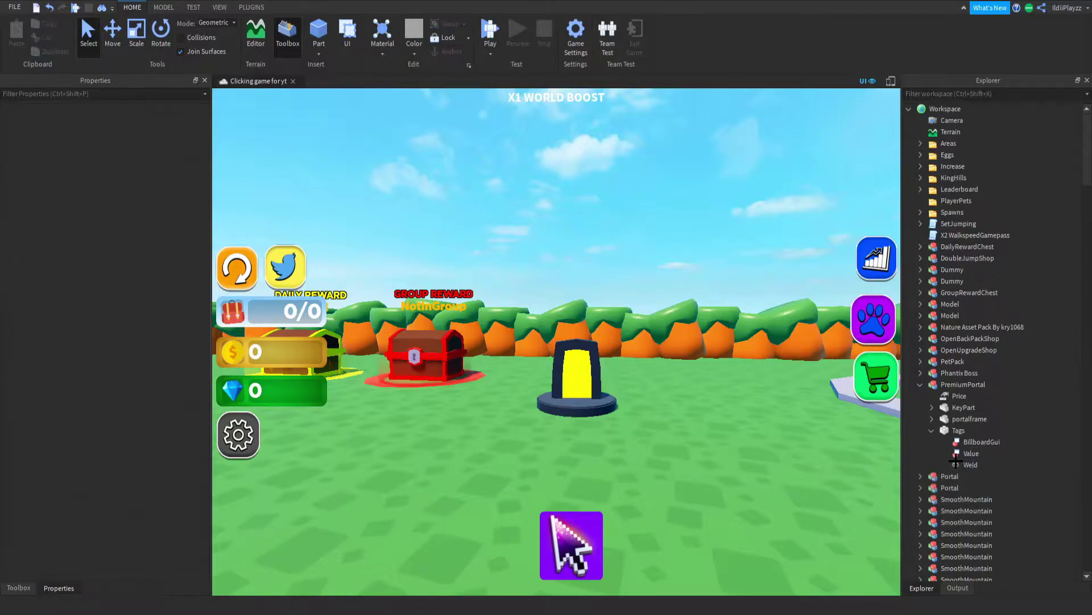
scroll(998, 470, "down", 5)
scroll(998, 470, "down", 5)
scroll(1000, 471, "down", 3)
scroll(1001, 472, "down", 5)
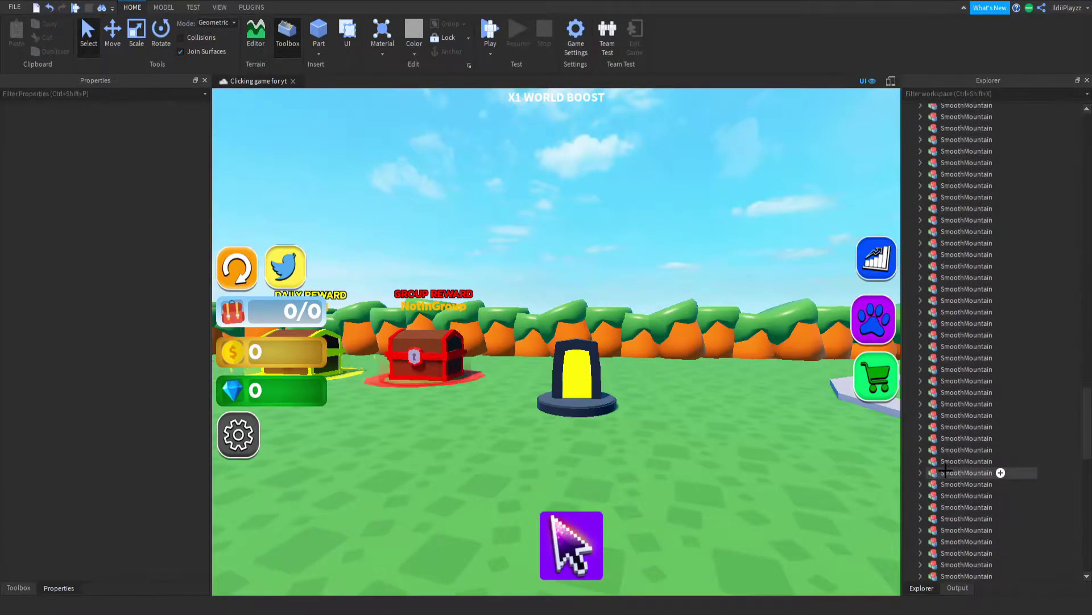
scroll(1001, 472, "down", 5)
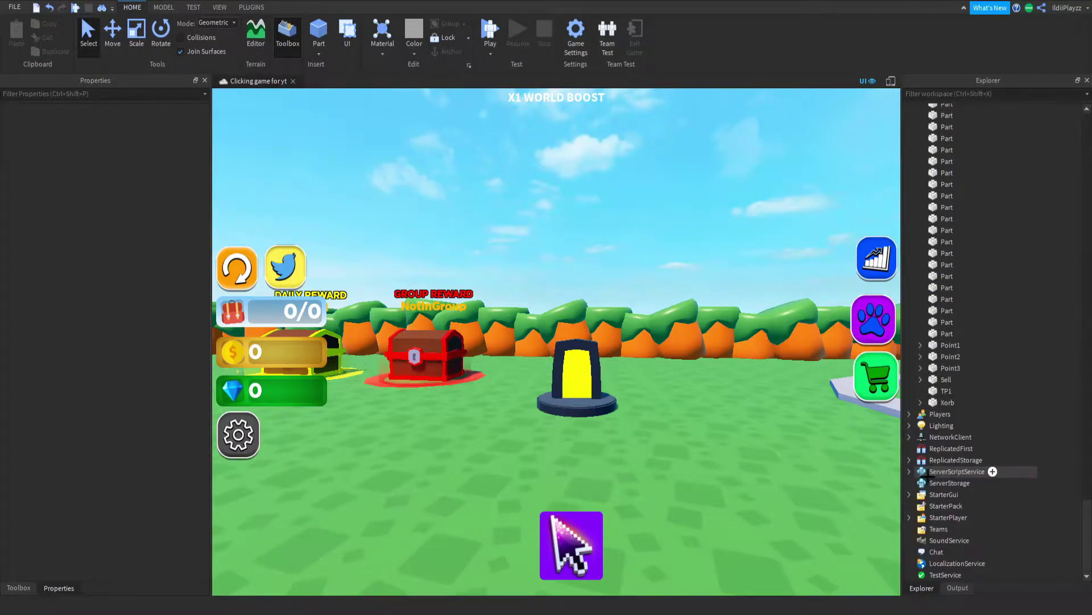
left_click(910, 494)
scroll(991, 470, "down", 3)
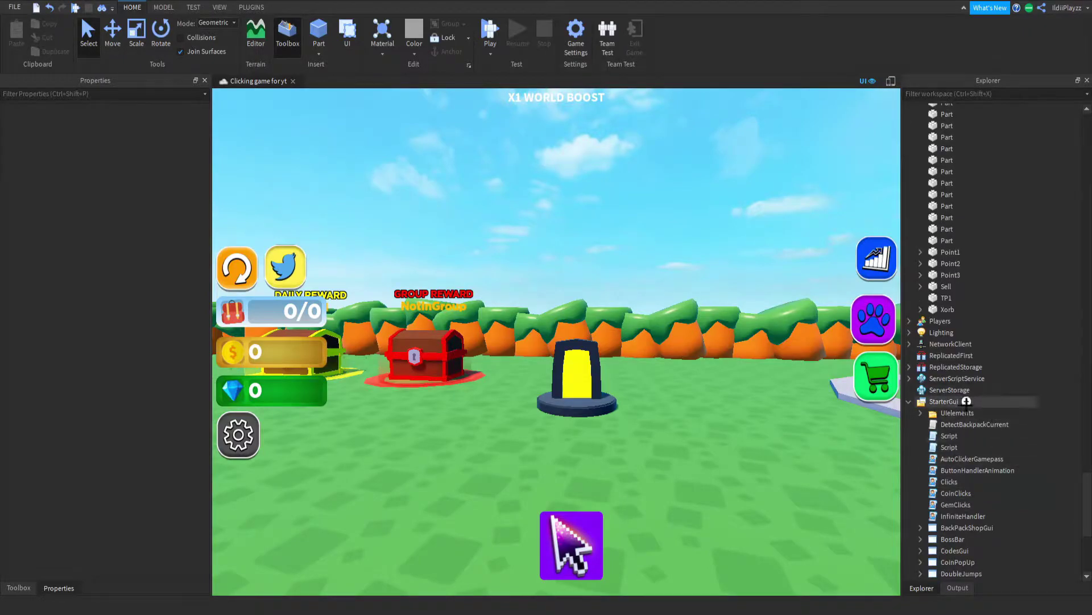
left_click(947, 401)
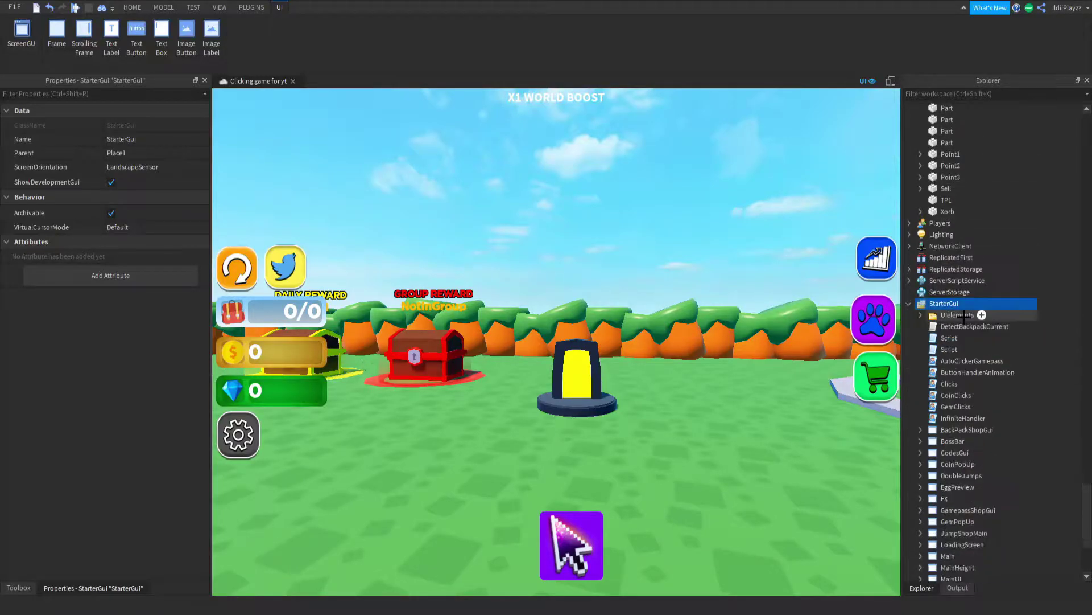
scroll(982, 341, "down", 8)
left_click(956, 472)
type("PremiumDoor")
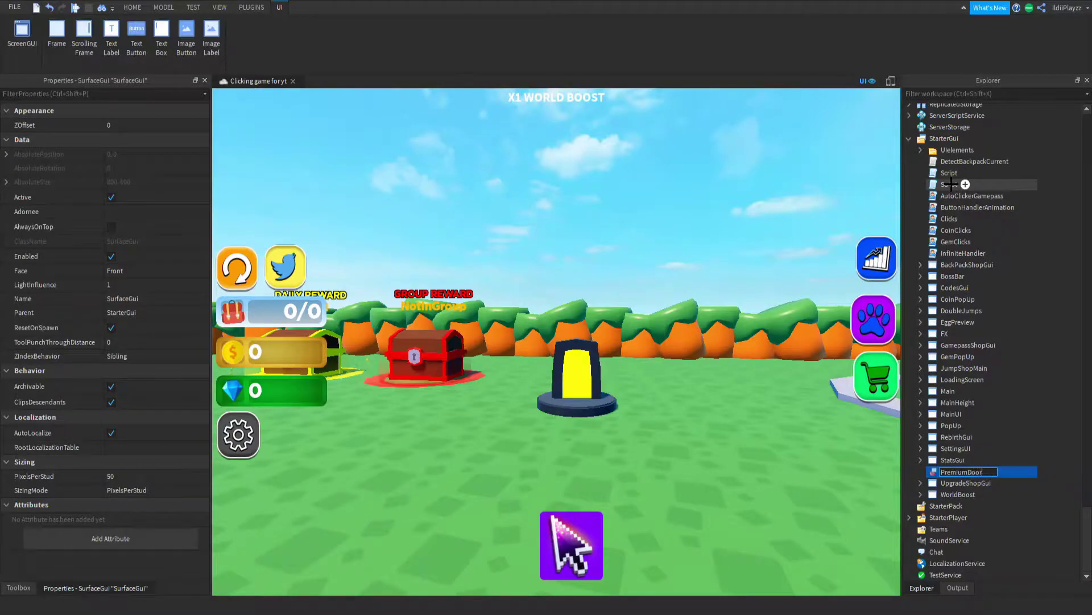
key("Return")
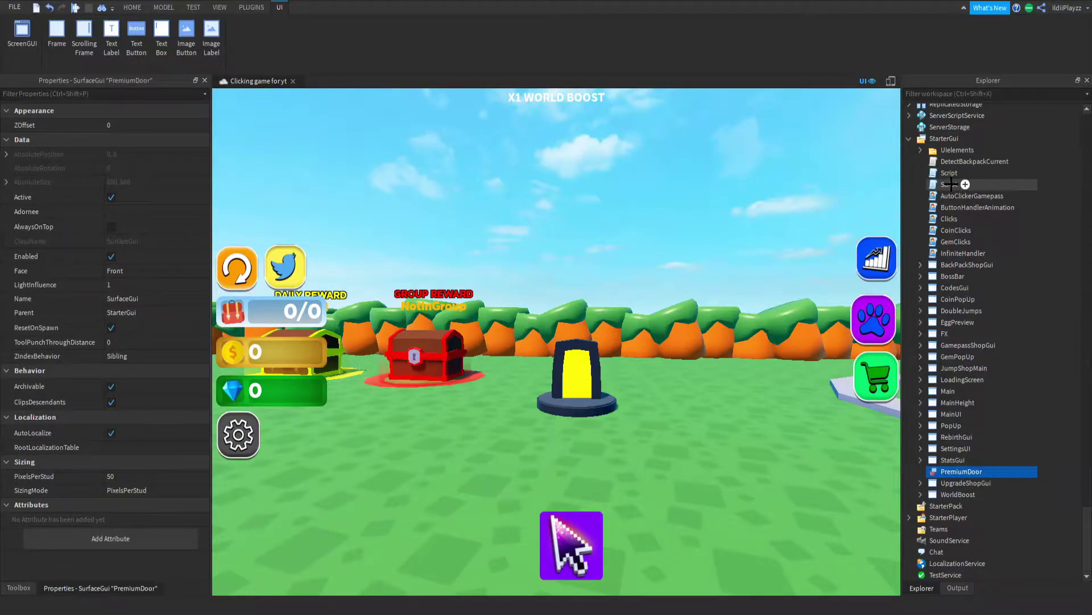
Delete BillboardGui and Value from PremiumPortal's Tags part, keeping only the weld.
left_click(1011, 399)
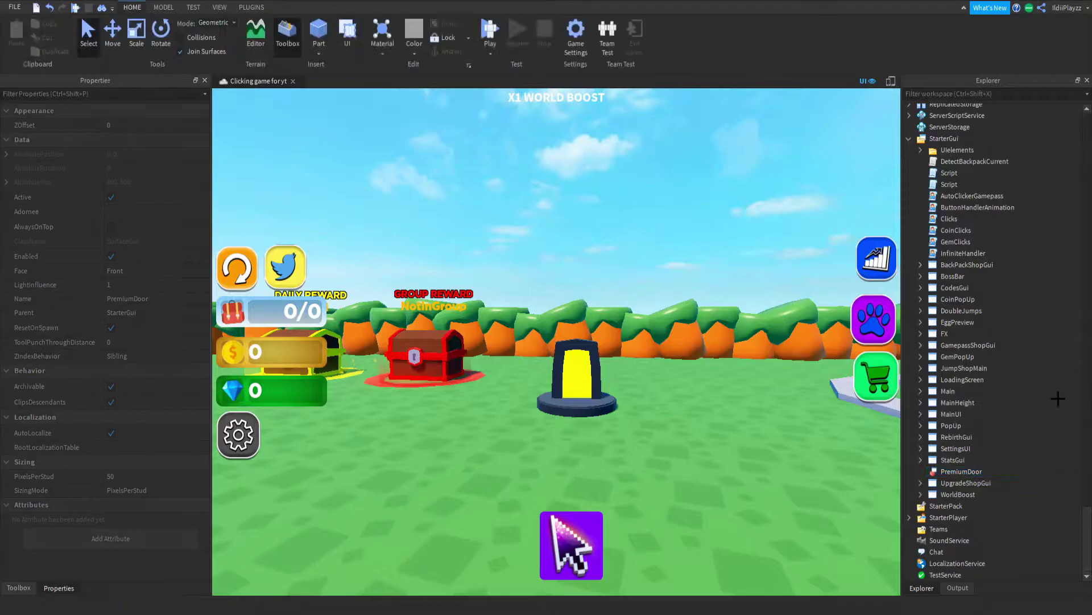
scroll(1012, 400, "up", 5)
scroll(1024, 400, "up", 5)
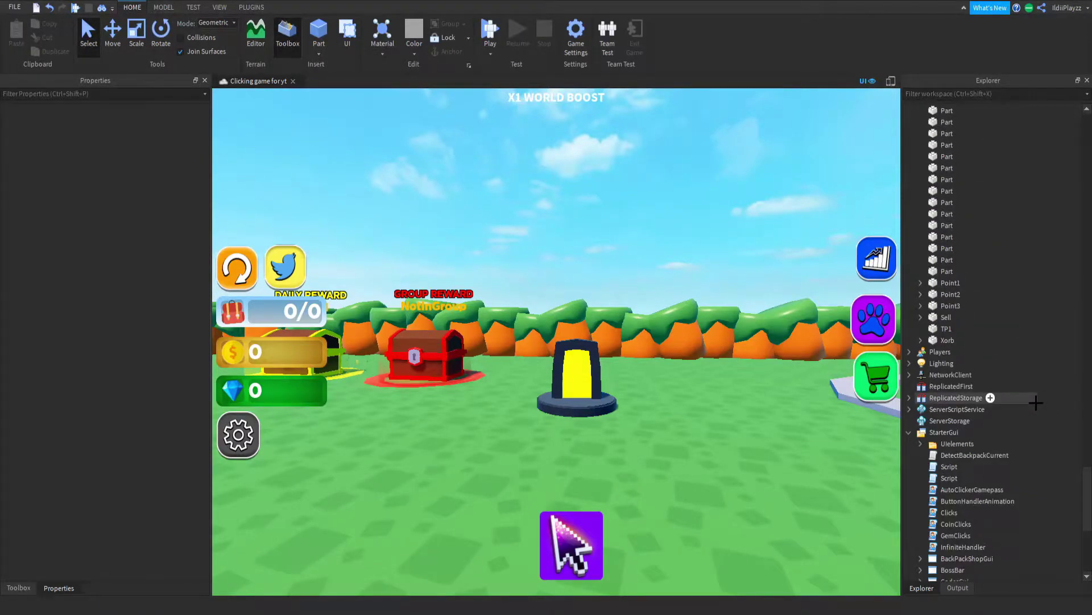
scroll(1011, 399, "down", 5)
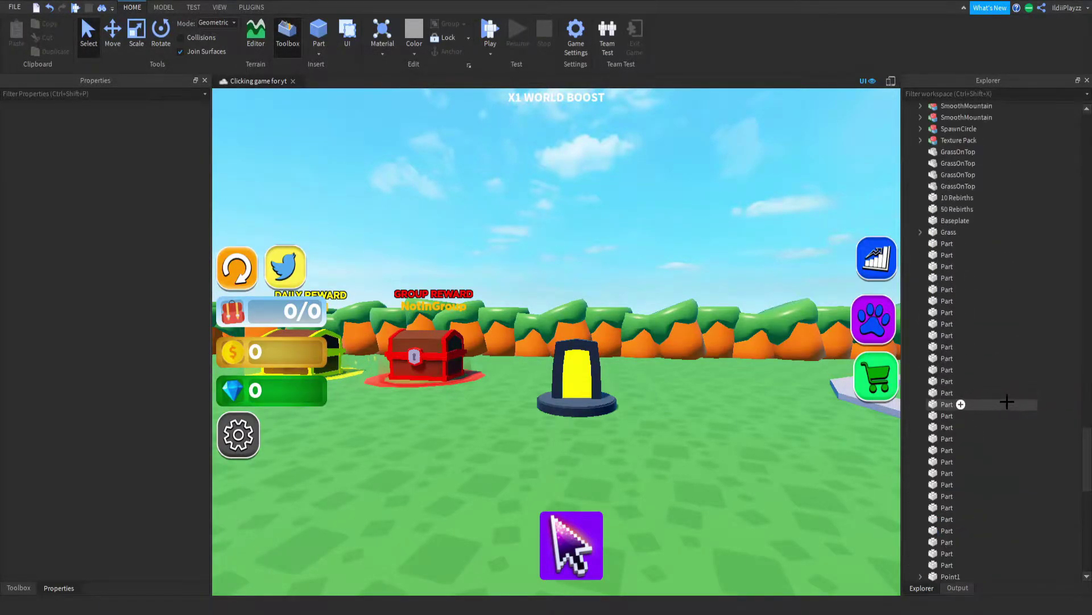
left_click(576, 375)
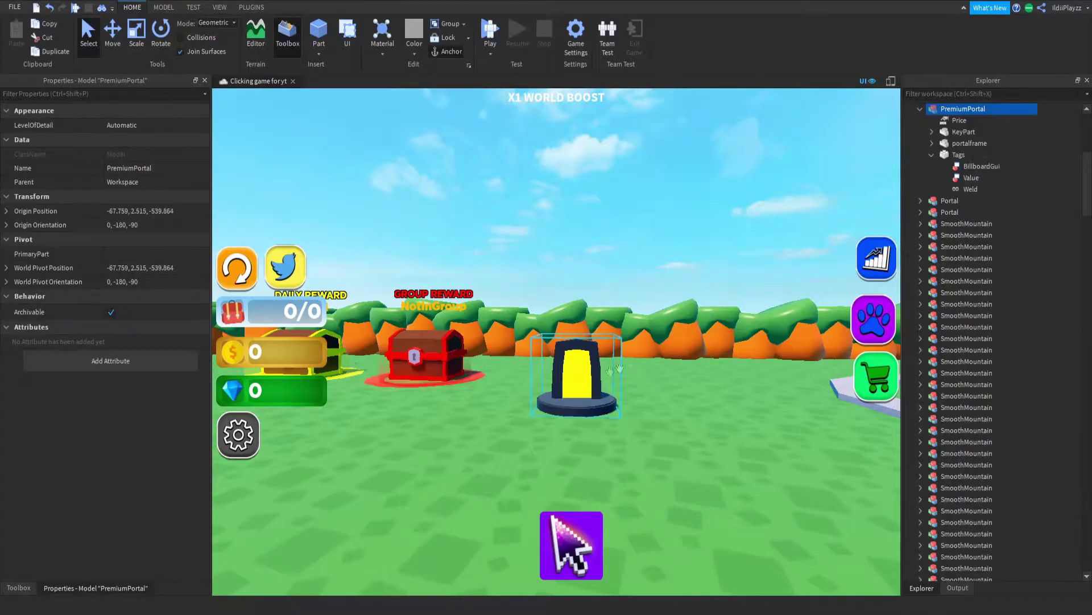
left_click(960, 155)
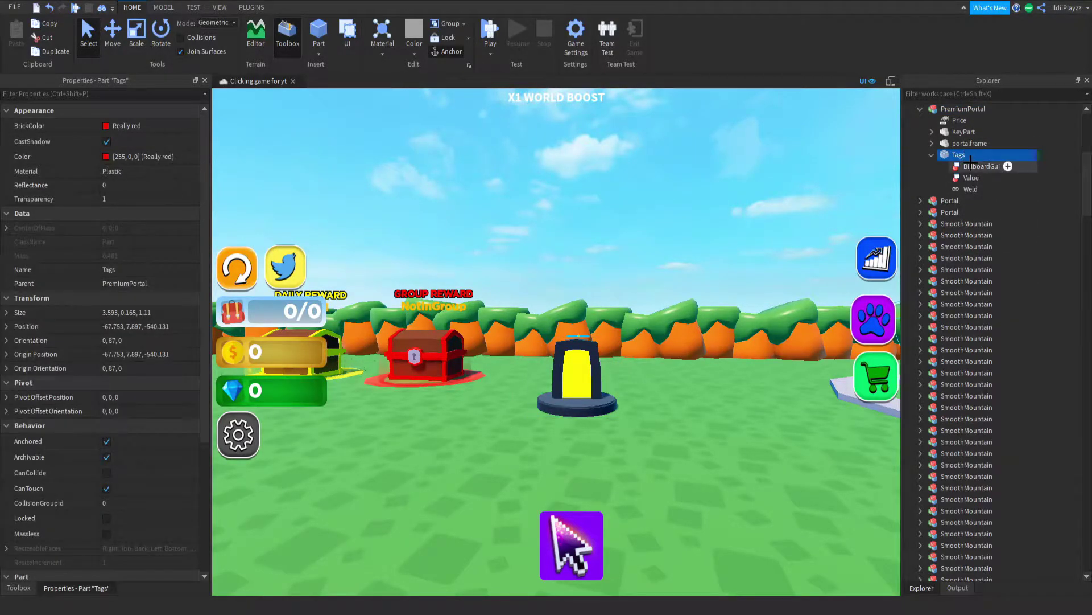
left_click(977, 166)
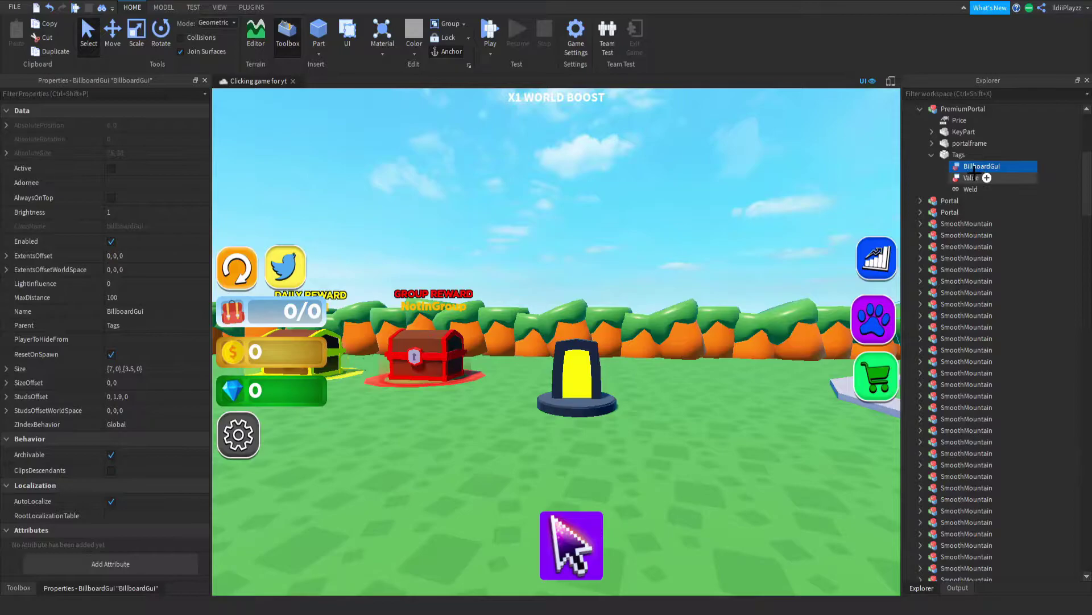
key("Delete")
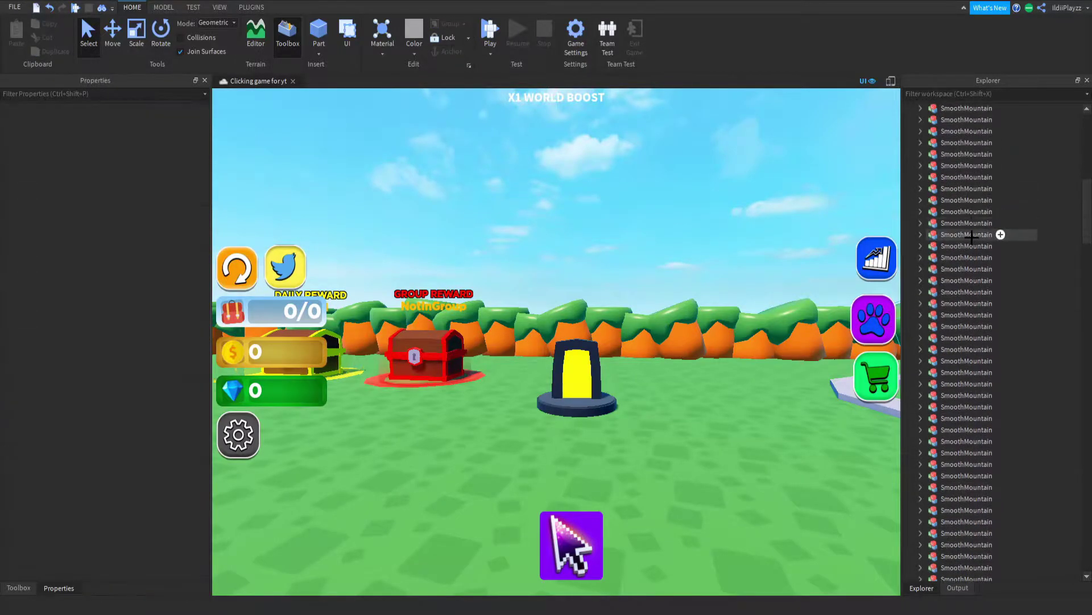
scroll(988, 256, "down", 10)
scroll(1037, 321, "down", 10)
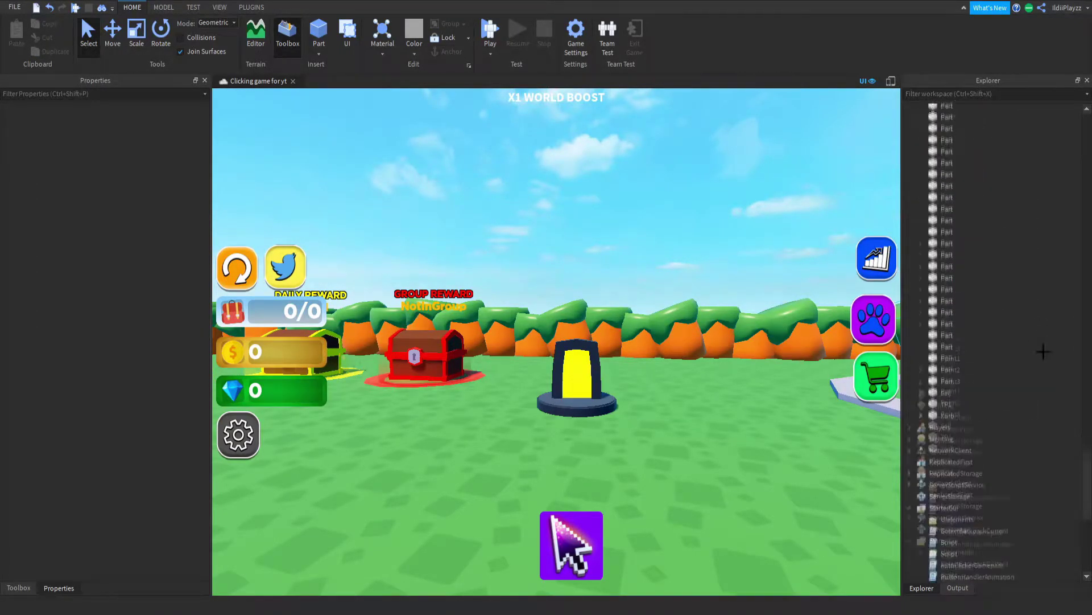
scroll(1037, 321, "down", 8)
scroll(991, 376, "down", 5)
left_click(975, 471)
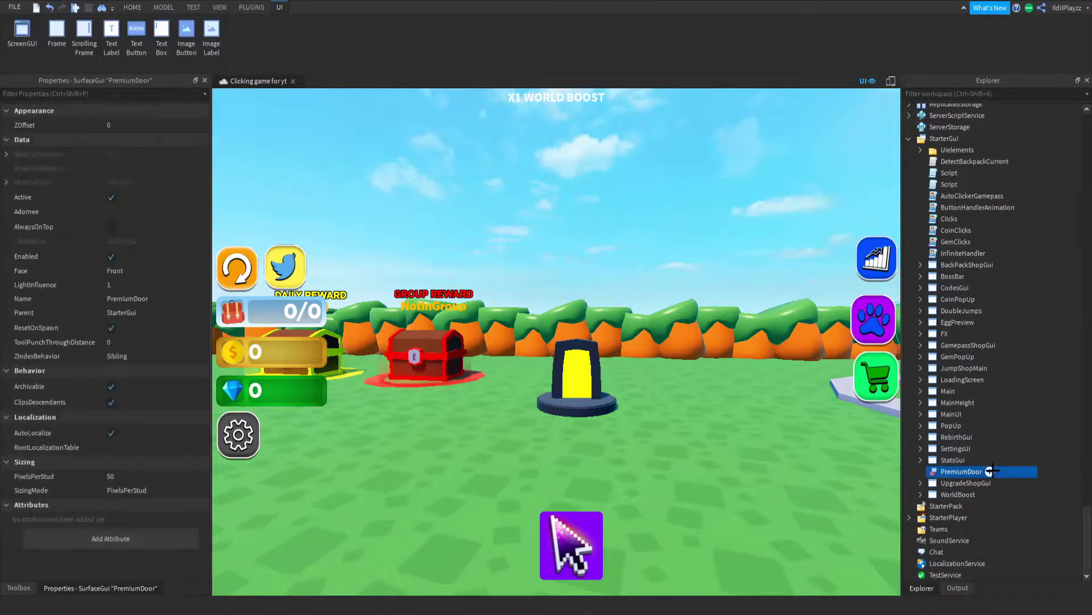
Insert a TextLabel named Title into PremiumDoor and set its Adornee to Tags.
left_click(111, 47)
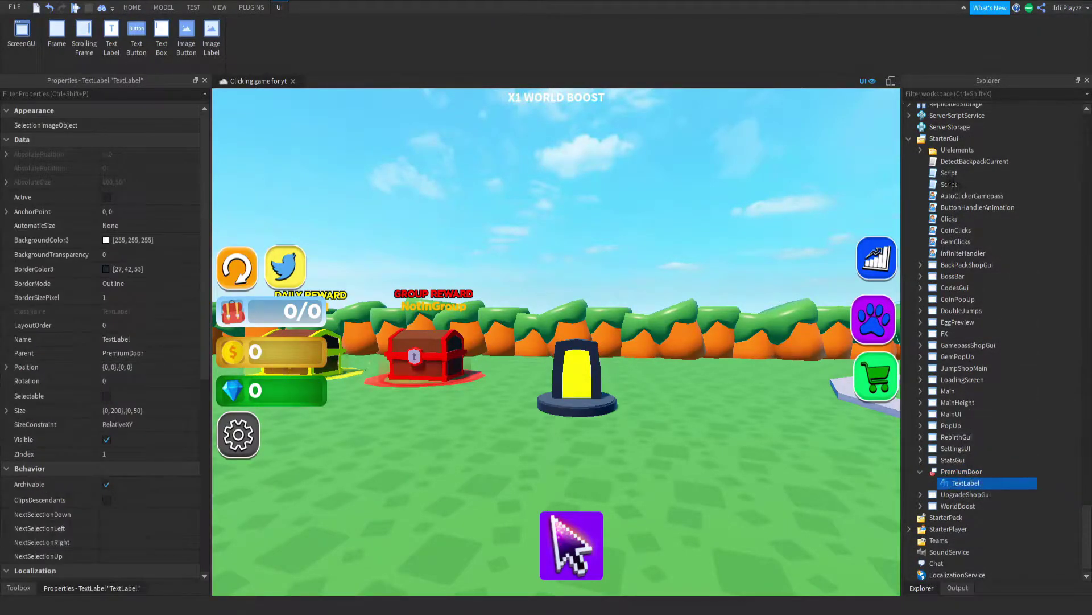
type("Title")
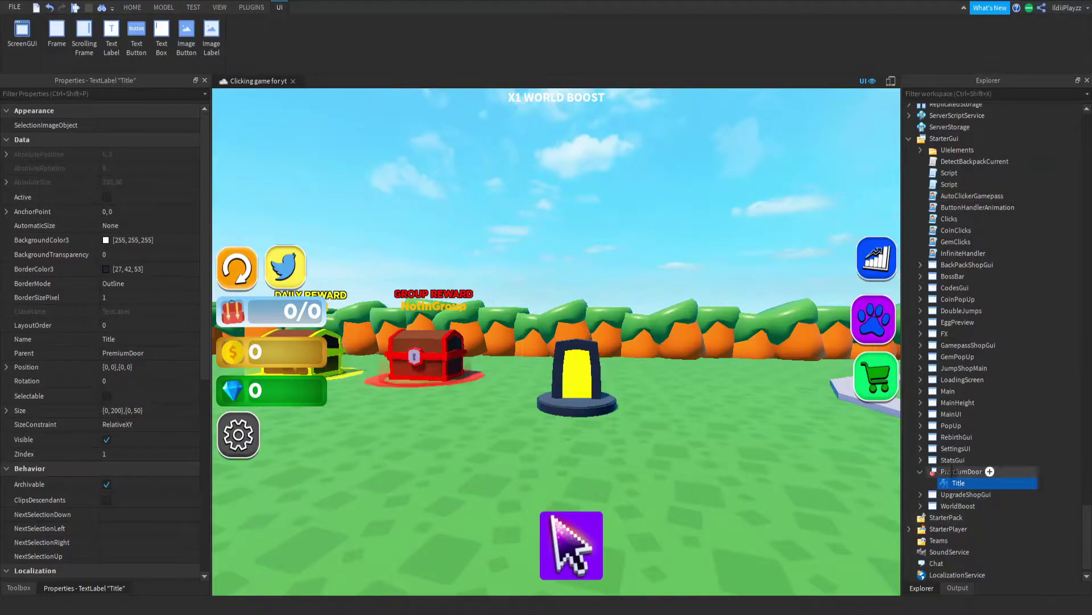
left_click(961, 472)
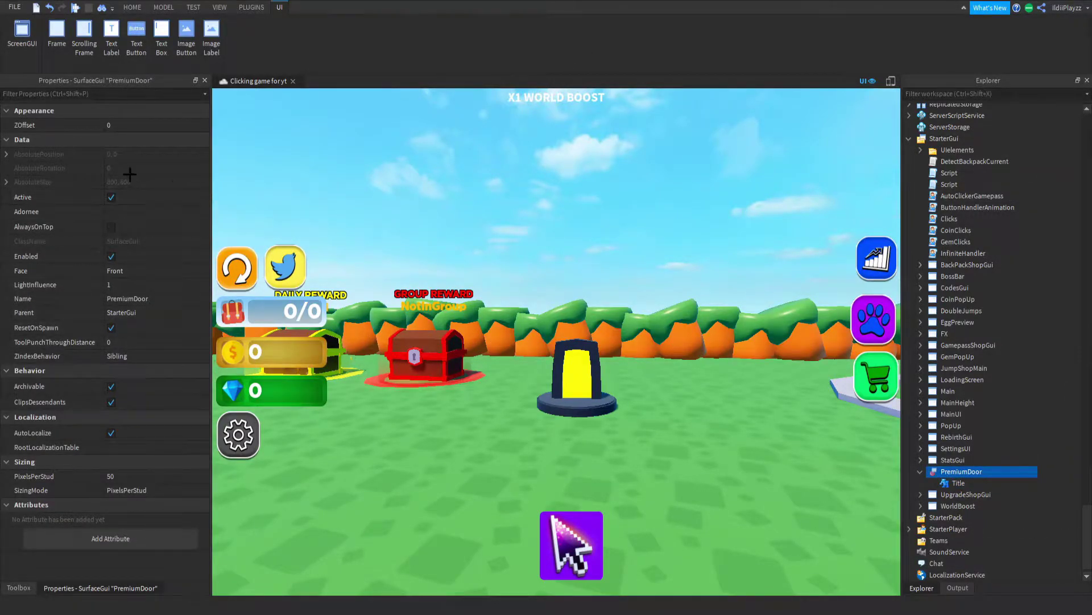
left_click(145, 212)
scroll(981, 256, "up", 10)
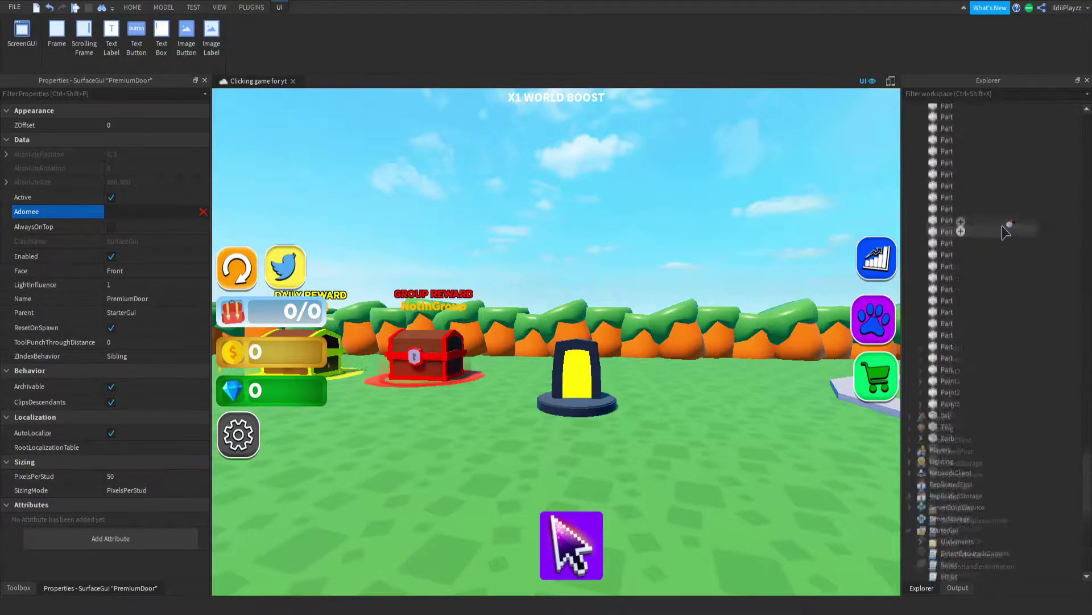
scroll(990, 240, "up", 10)
scroll(999, 230, "up", 8)
scroll(1002, 225, "up", 5)
scroll(1001, 224, "up", 10)
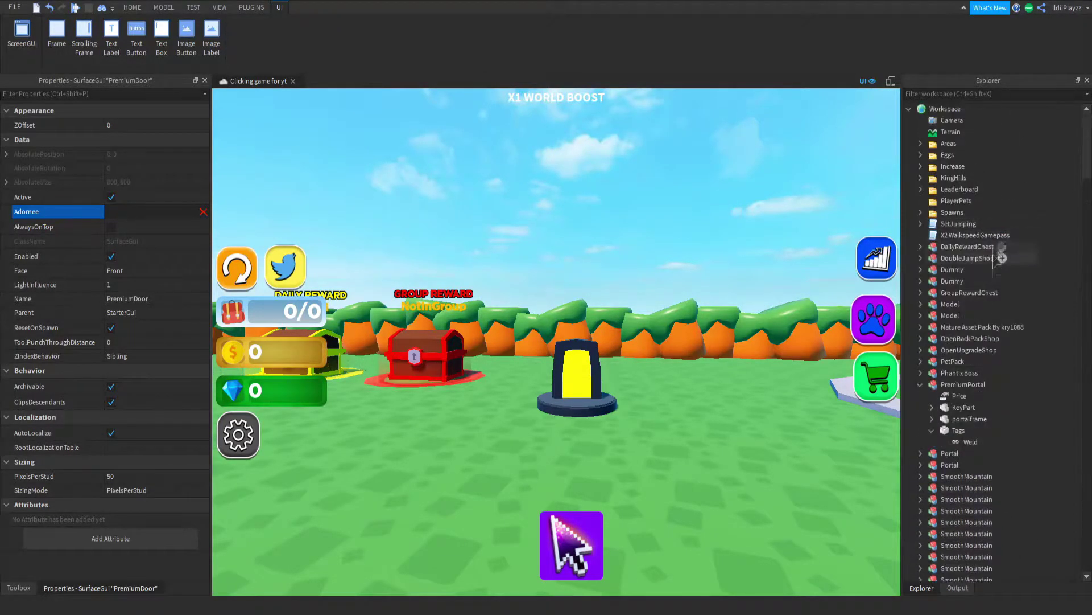
left_click(959, 431)
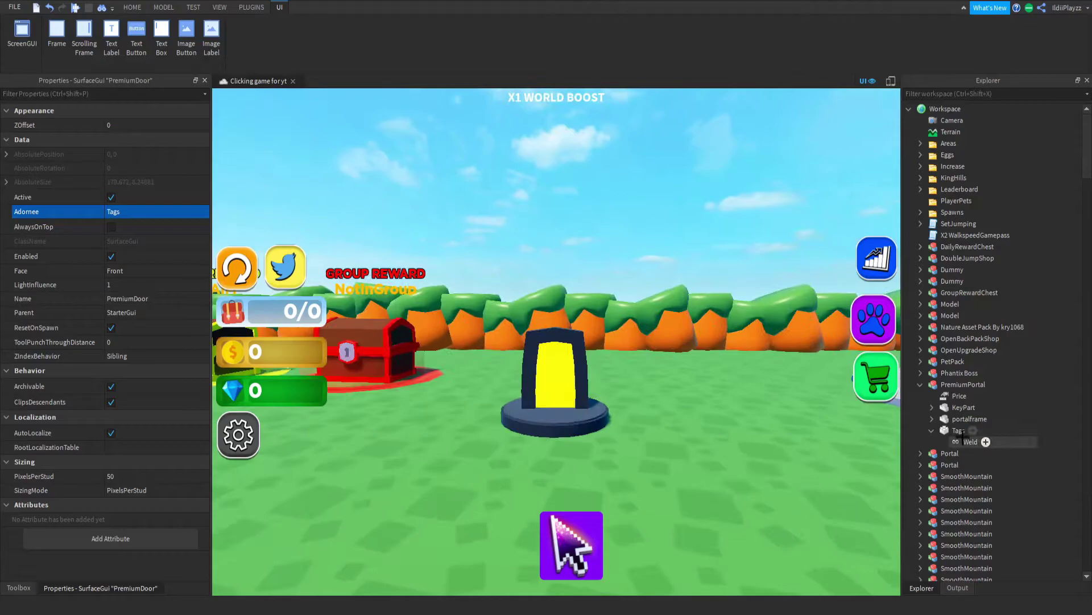
scroll(1001, 375, "down", 10)
scroll(1026, 374, "down", 10)
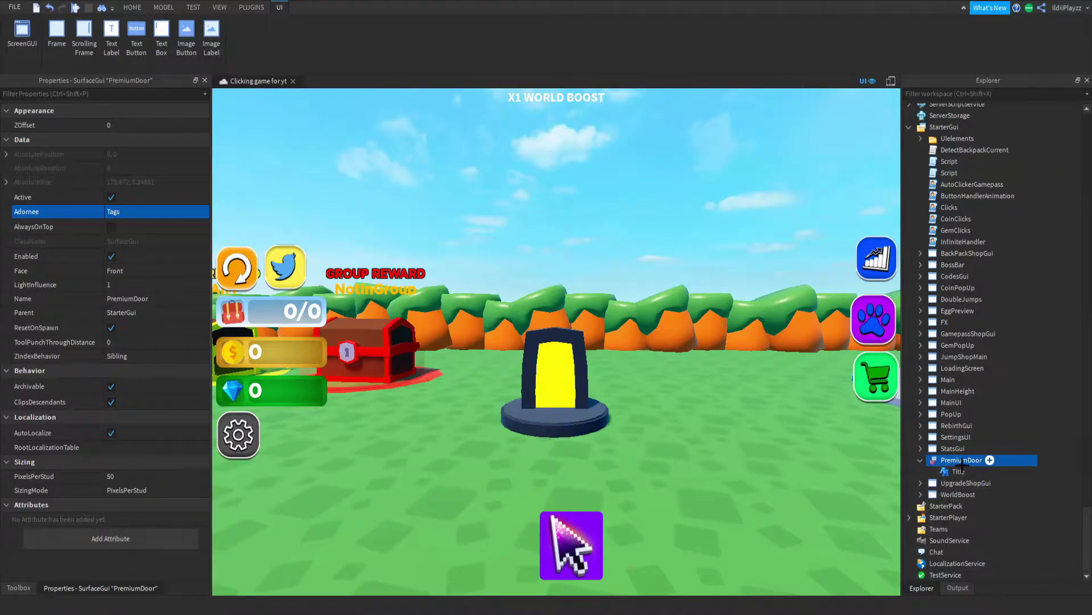
Review PremiumDoor's properties and change its Face from Front to Back.
left_click(959, 472)
left_click(962, 459)
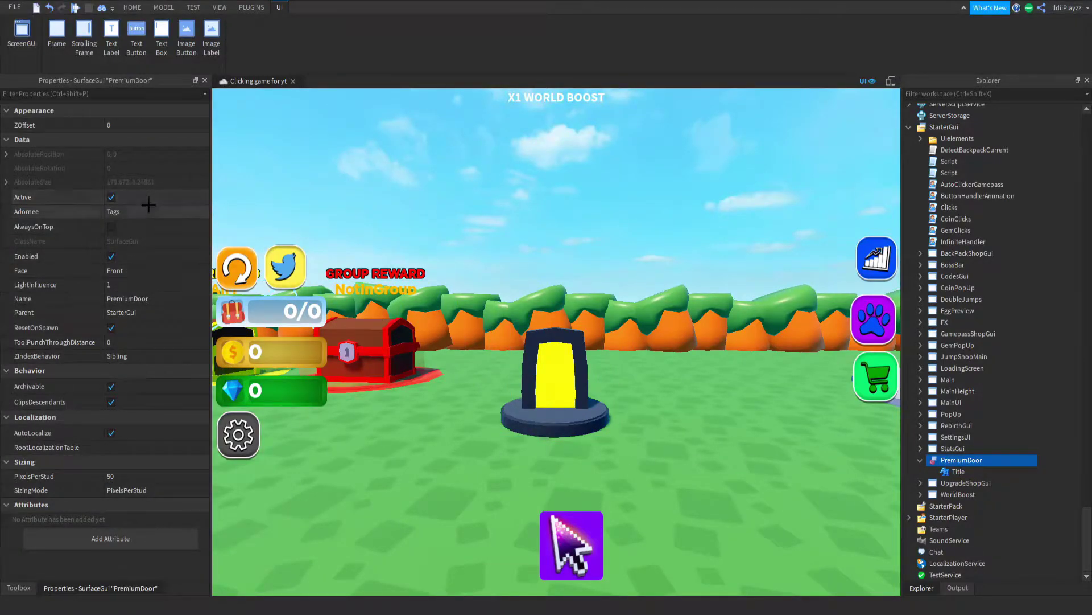
left_click(111, 229)
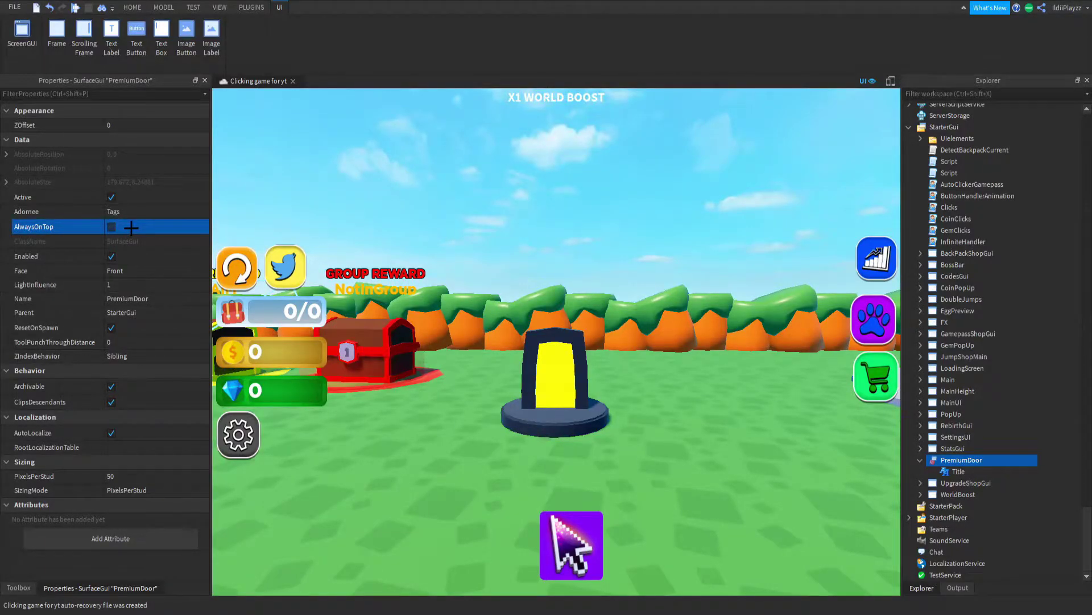
left_click(131, 212)
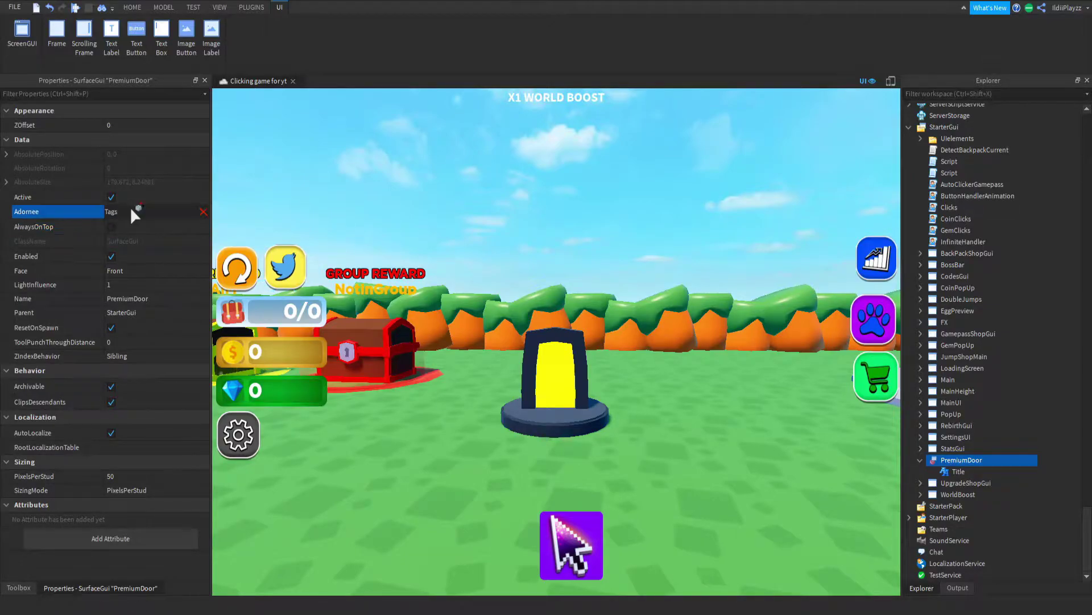
left_click(118, 228)
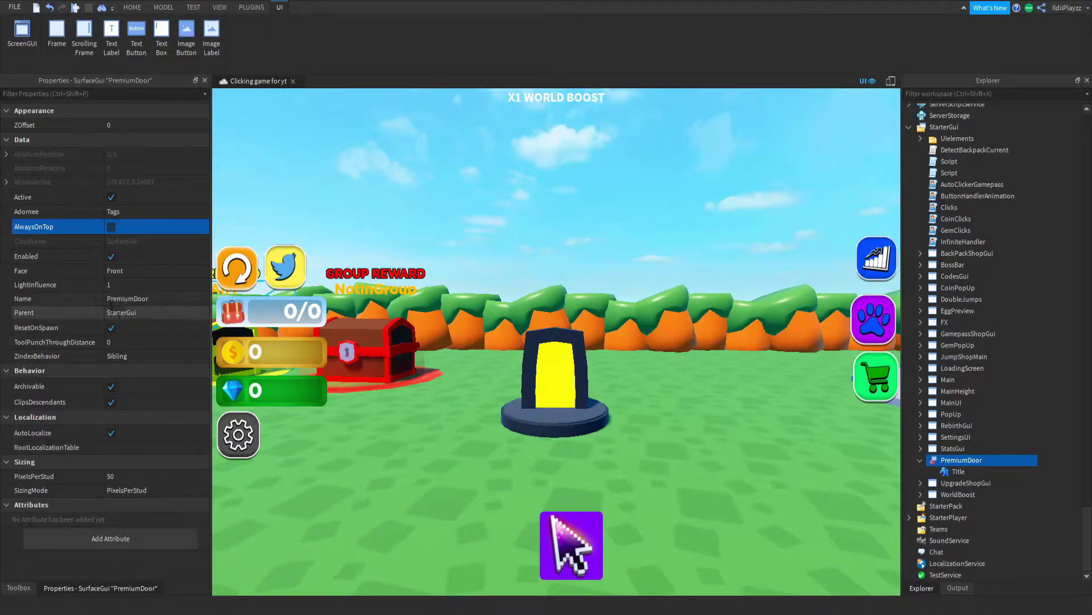
left_click(128, 271)
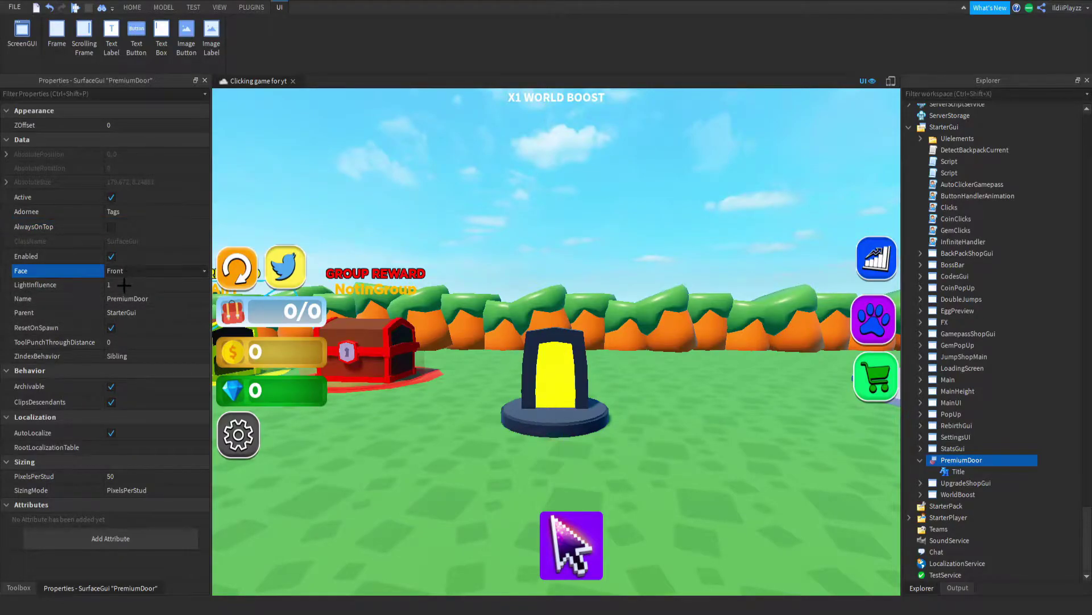
key("Down")
mouse_move(555, 341)
right_mouse_down()
mouse_move(634, 380)
mouse_move(576, 337)
right_mouse_up()
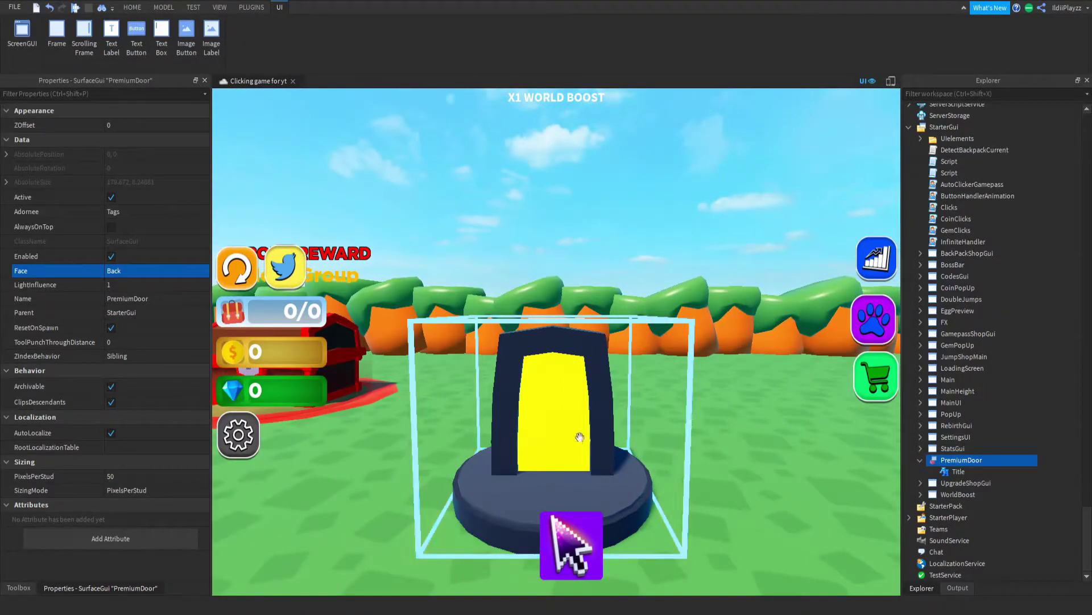
right_click_drag(579, 437, 623, 345)
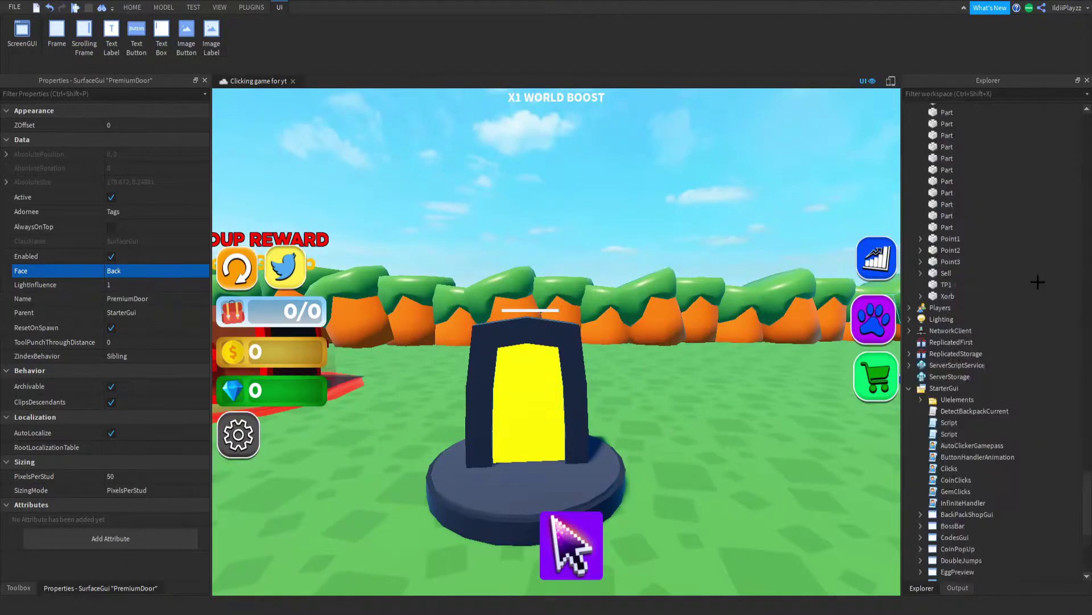
scroll(982, 316, "up", 10)
scroll(981, 316, "up", 10)
scroll(992, 316, "up", 10)
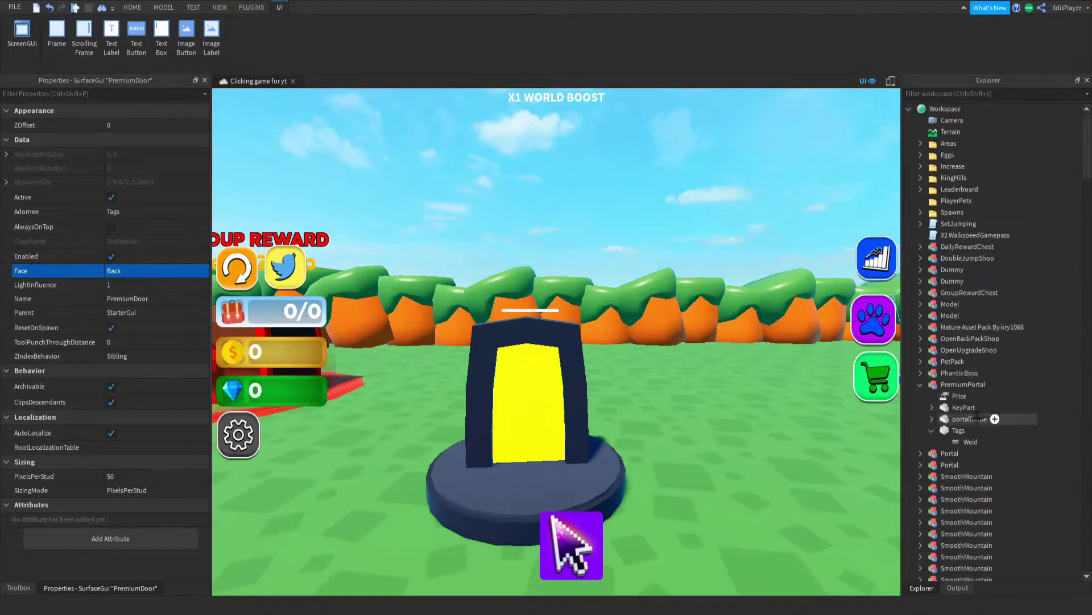
Scale the Tags part wider with the red handle and taller with the green.
left_click(959, 431)
left_click(136, 34)
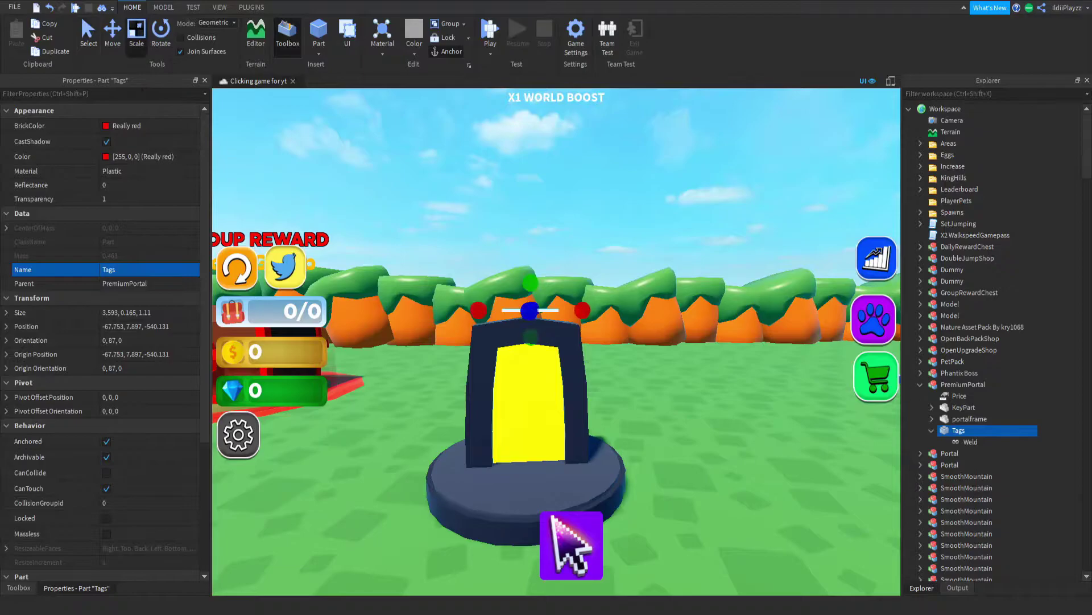
left_click_drag(529, 279, 513, 256, "shift")
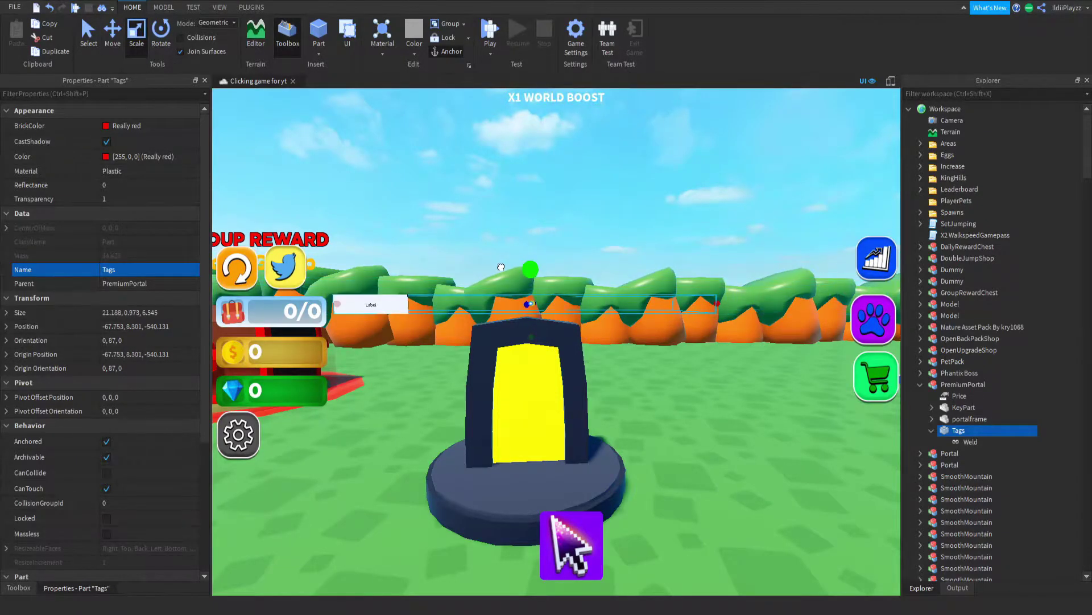
left_click(529, 290)
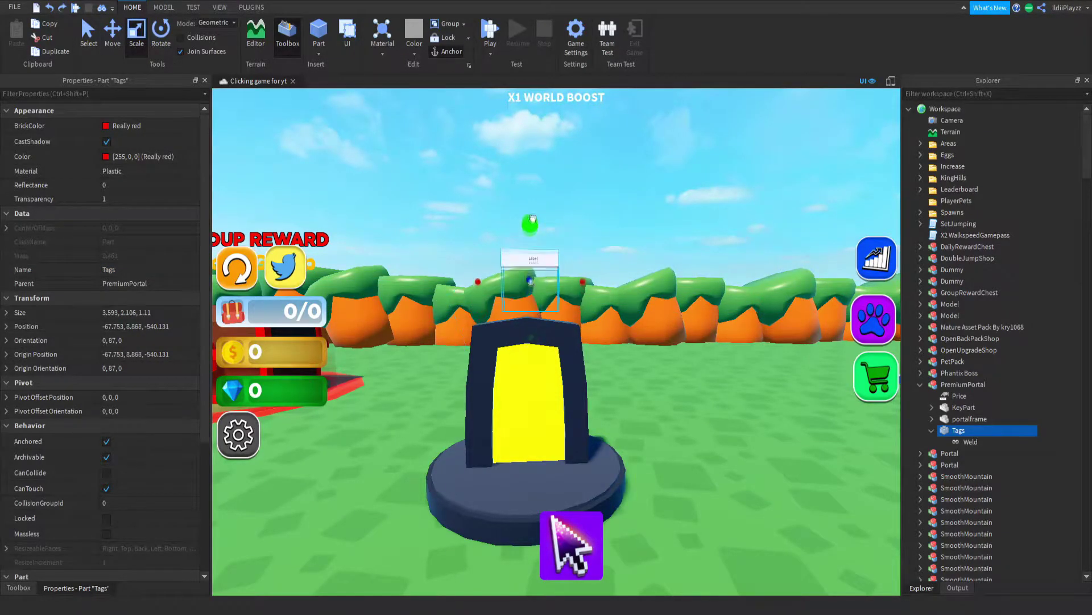
left_click_drag(479, 282, 419, 278)
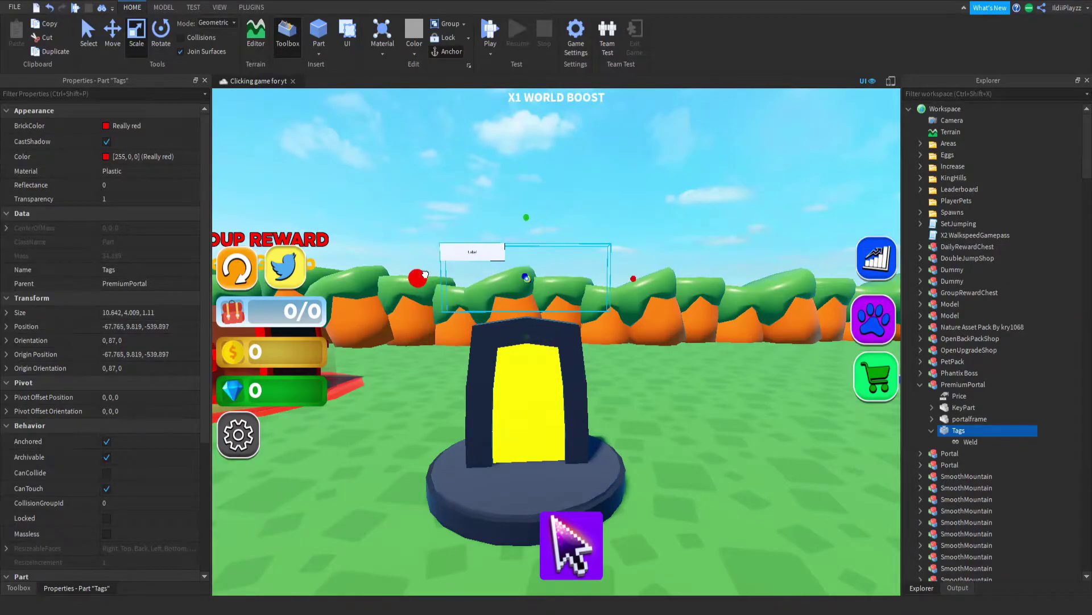
left_click_drag(526, 218, 529, 183)
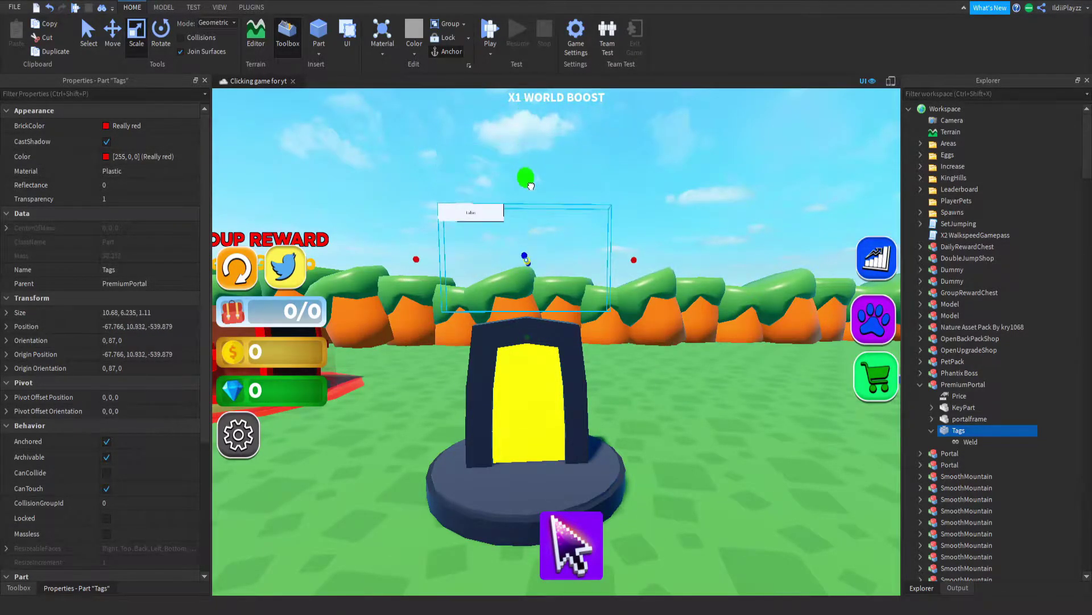
scroll(530, 256, "down", 2)
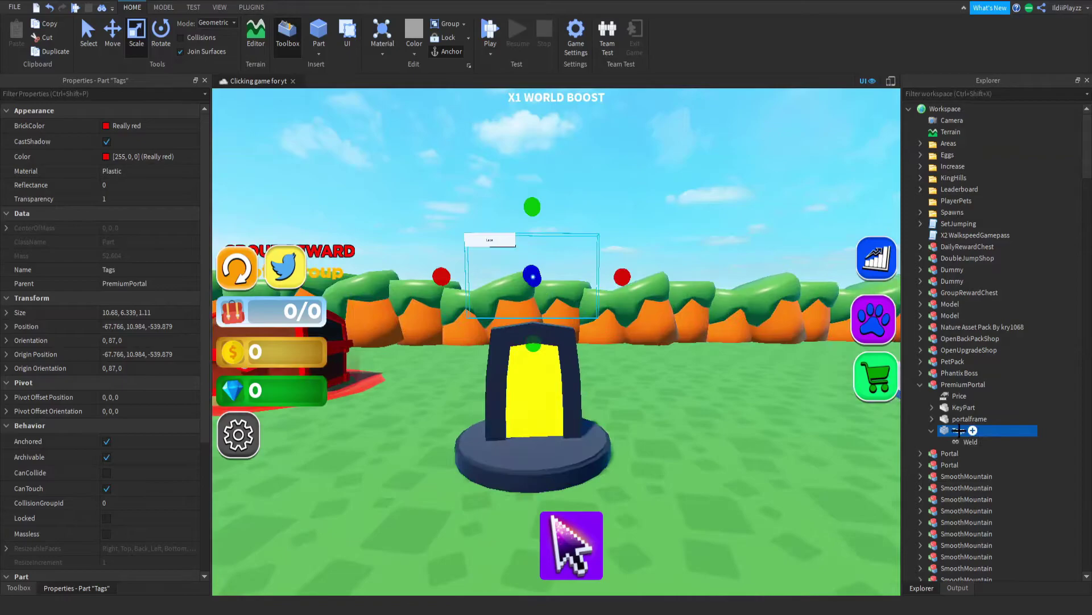
scroll(973, 431, "down", 10)
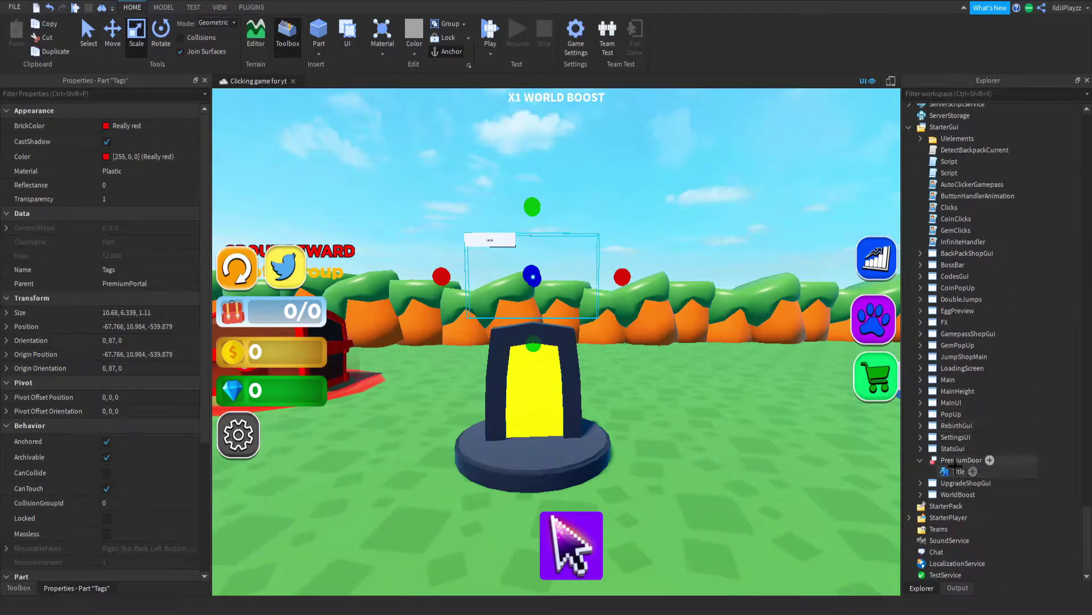
Change PremiumDoor's PixelsPerStud from 50 to 25.
left_click(962, 460)
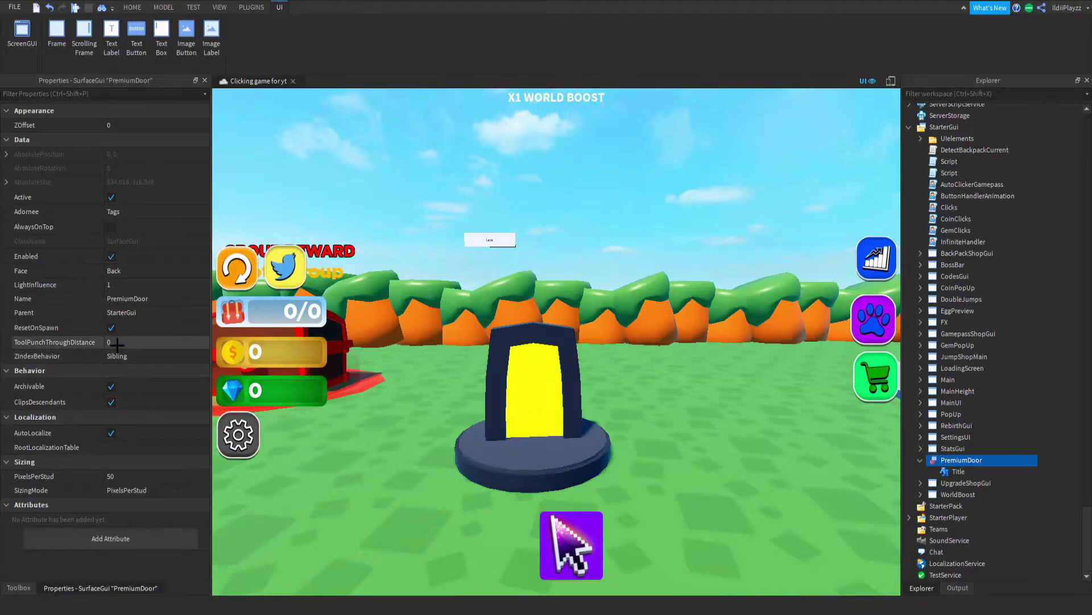
left_click(126, 476)
type("25")
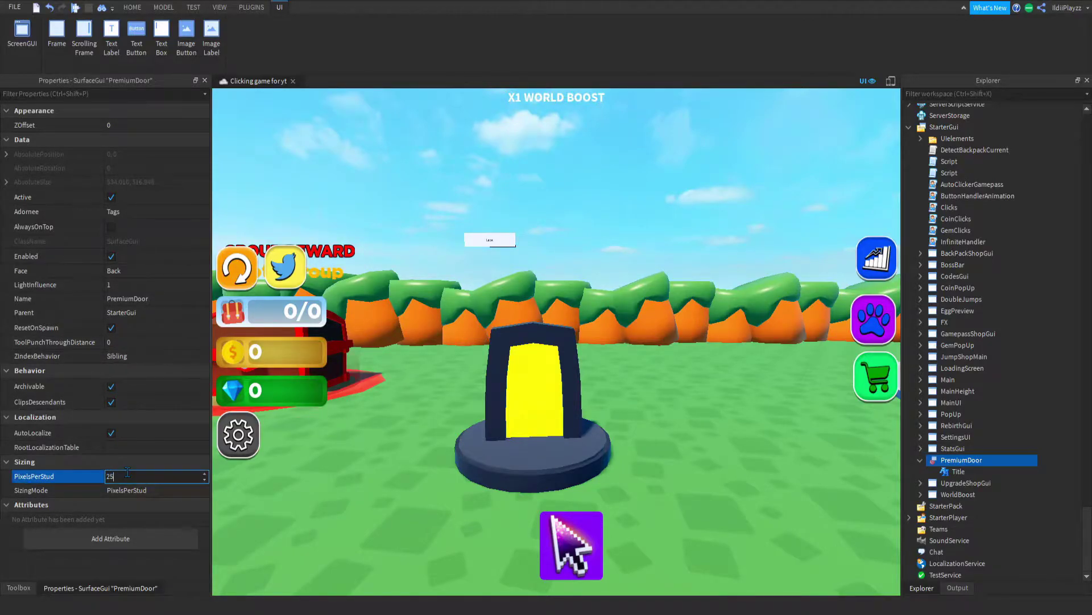
key("Return")
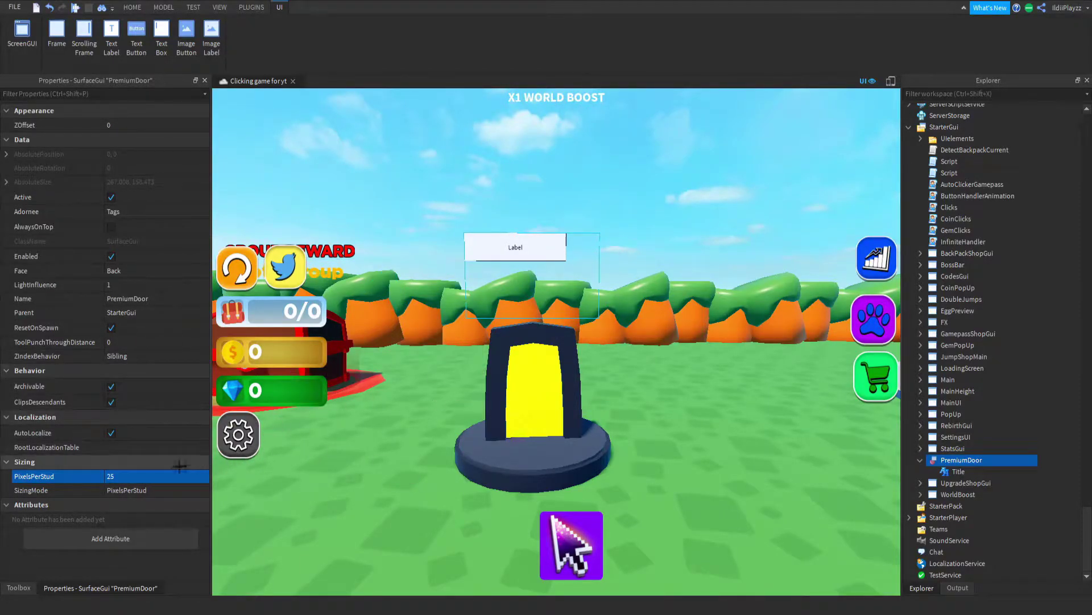
left_click(958, 471)
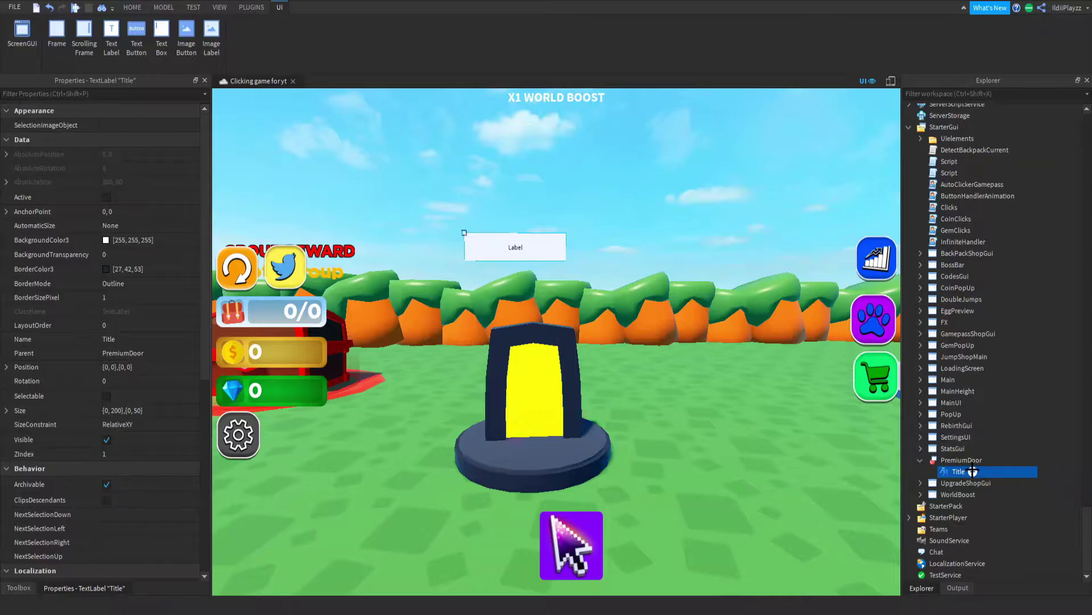
Reselect the PremiumPortal model in Workspace after adding the UICorner to Title.
right_click_drag(451, 353, 550, 298)
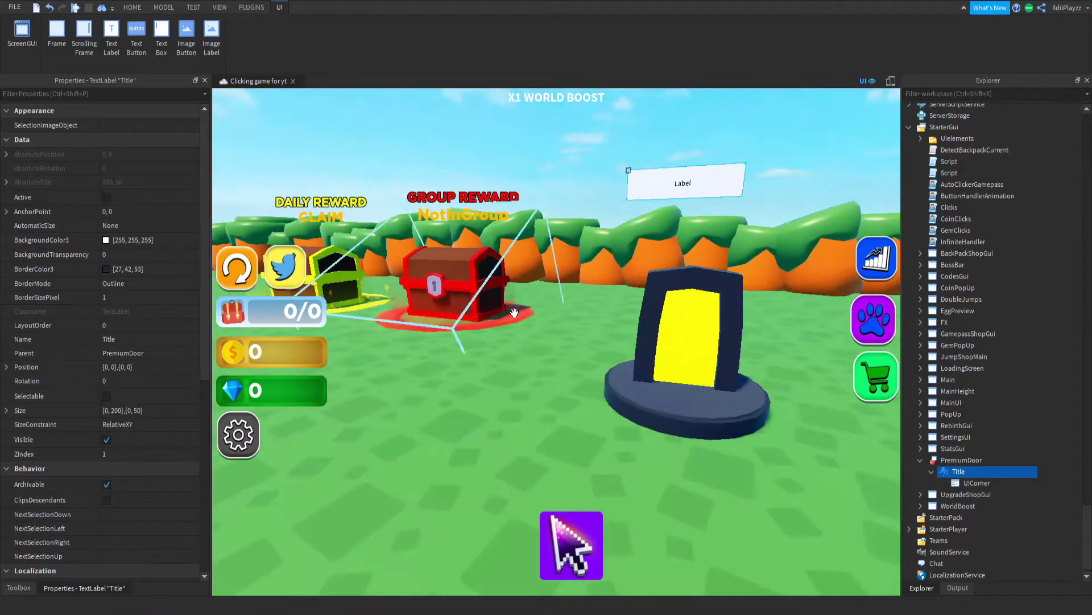
scroll(986, 371, "up", 10)
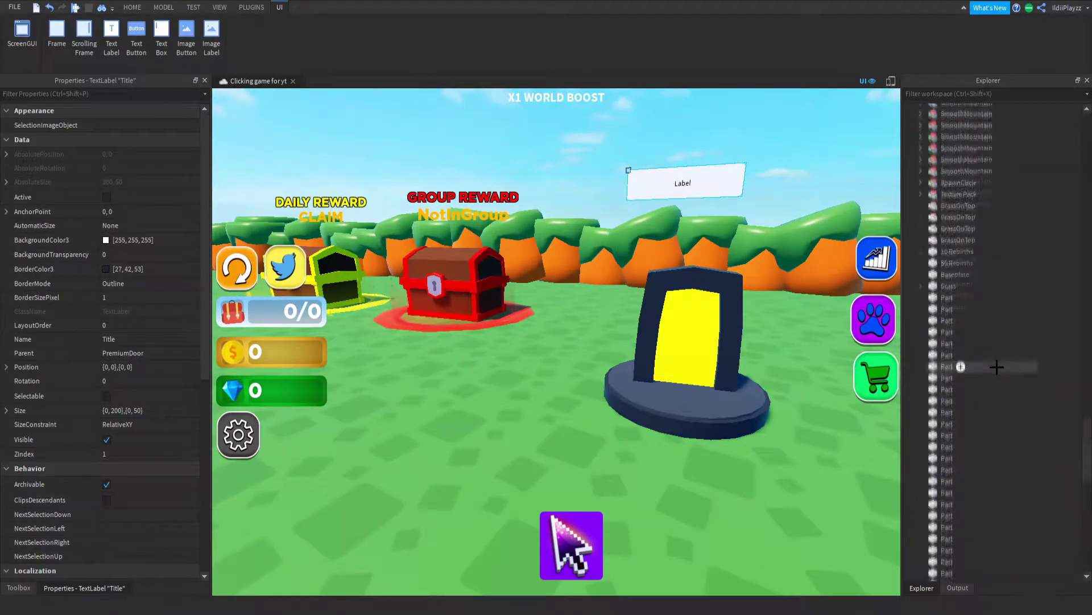
scroll(986, 367, "up", 10)
left_click(963, 384)
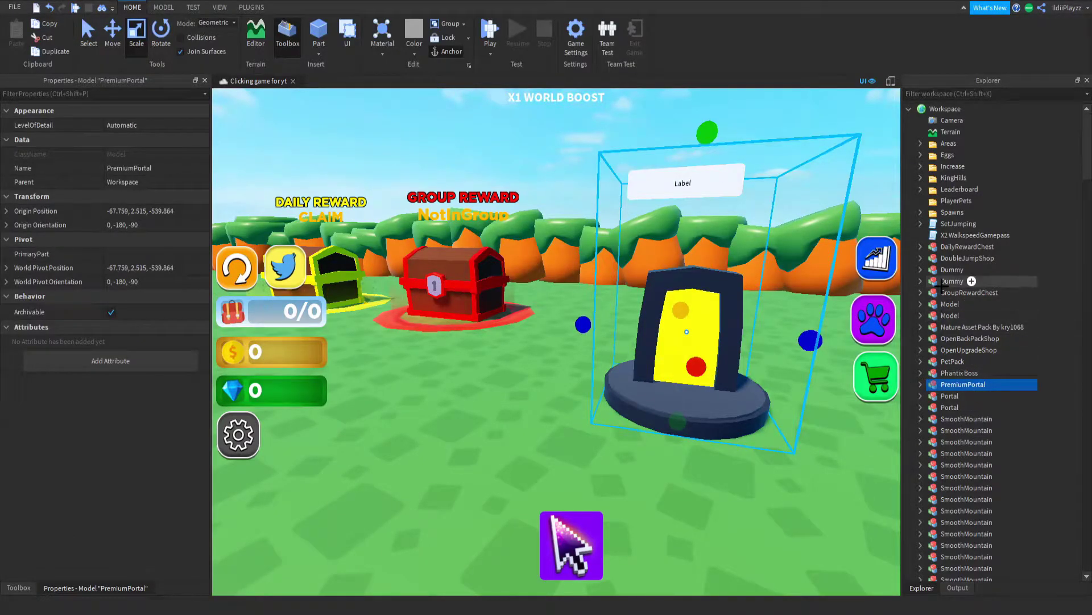
Check the original Portal Tag label's BackgroundColor3 under Tags > BillboardGui.
left_click(932, 396)
scroll(933, 396, "down", 3)
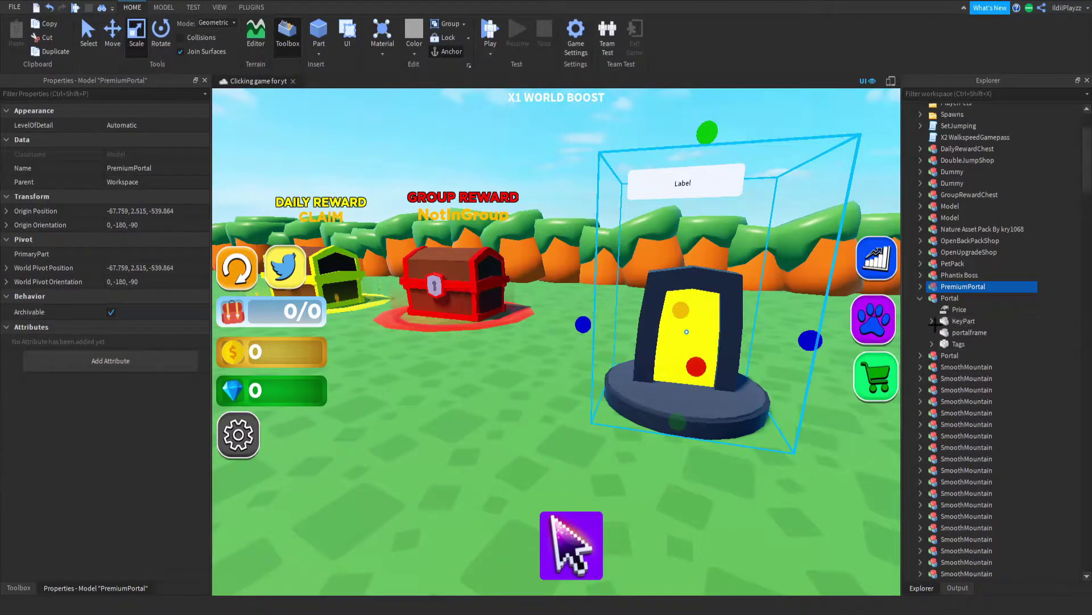
left_click(933, 344)
left_click(981, 355)
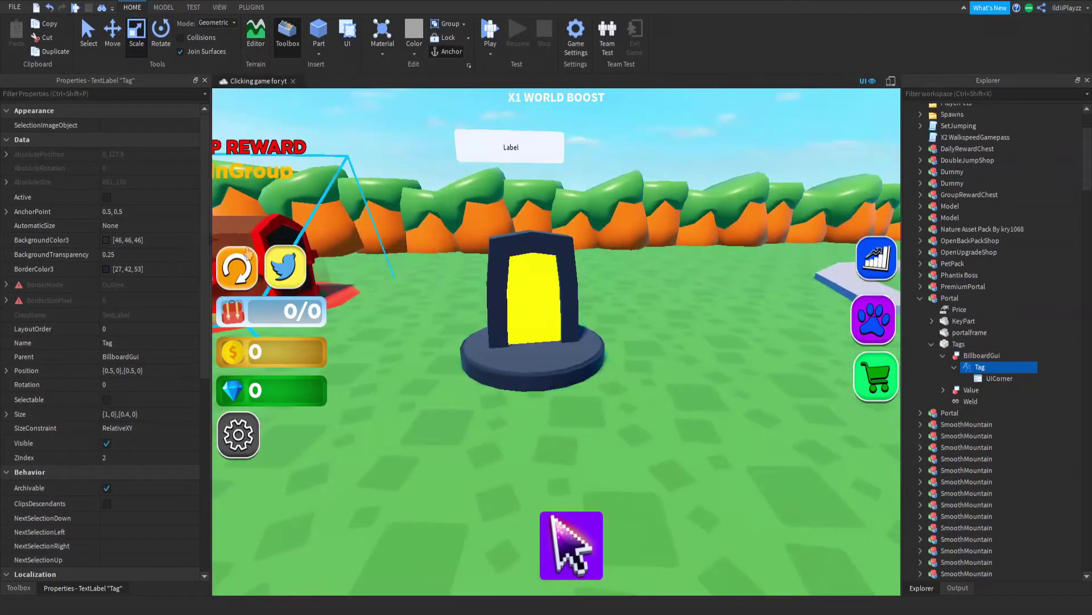
left_click(129, 239)
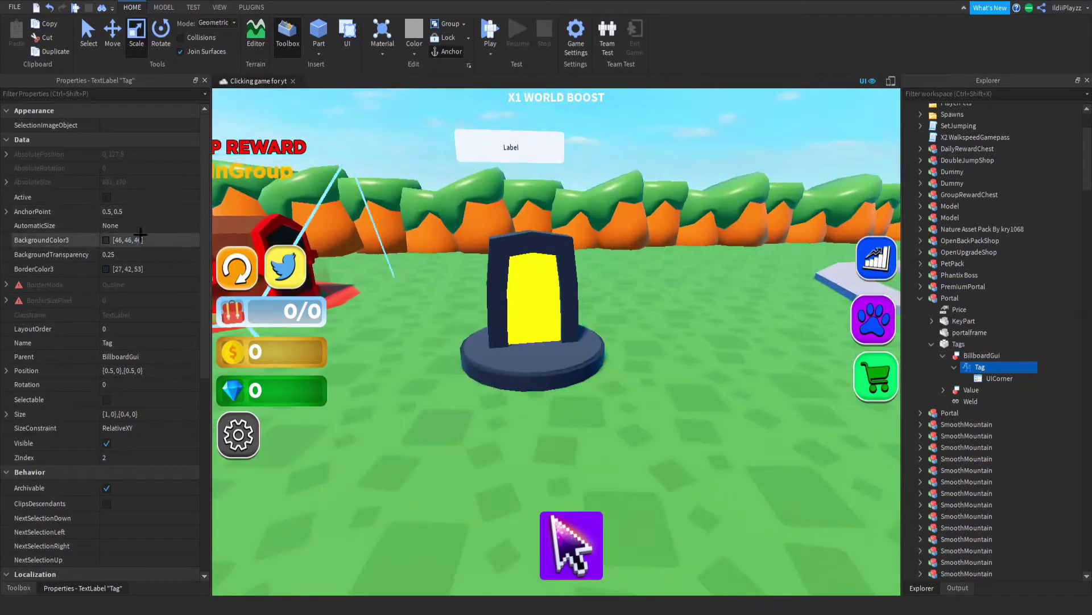
right_click_drag(555, 342, 529, 325)
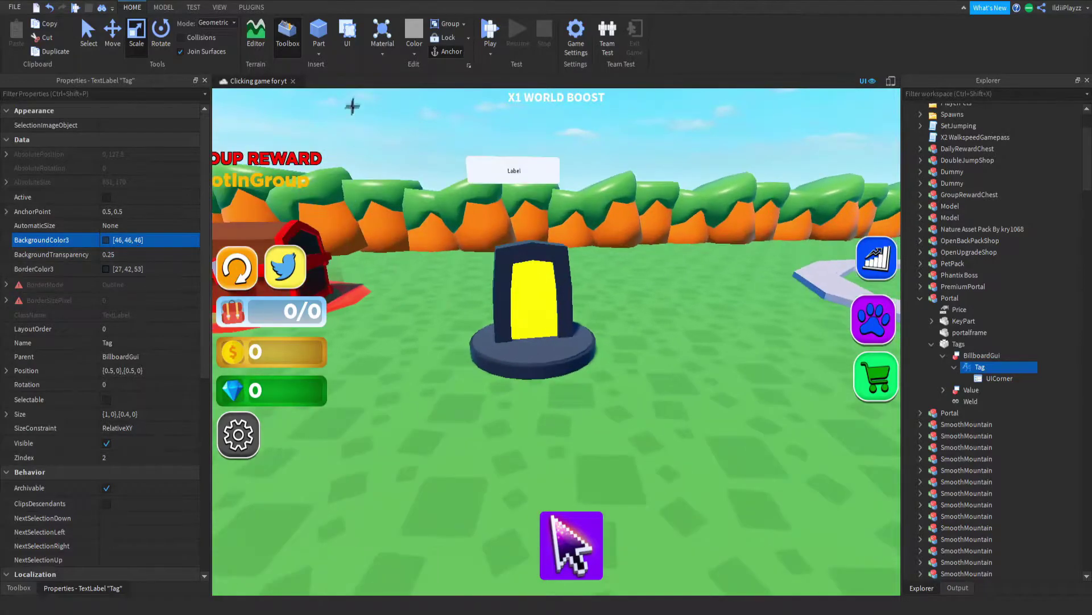
scroll(981, 342, "down", 10)
scroll(1001, 338, "up", 10)
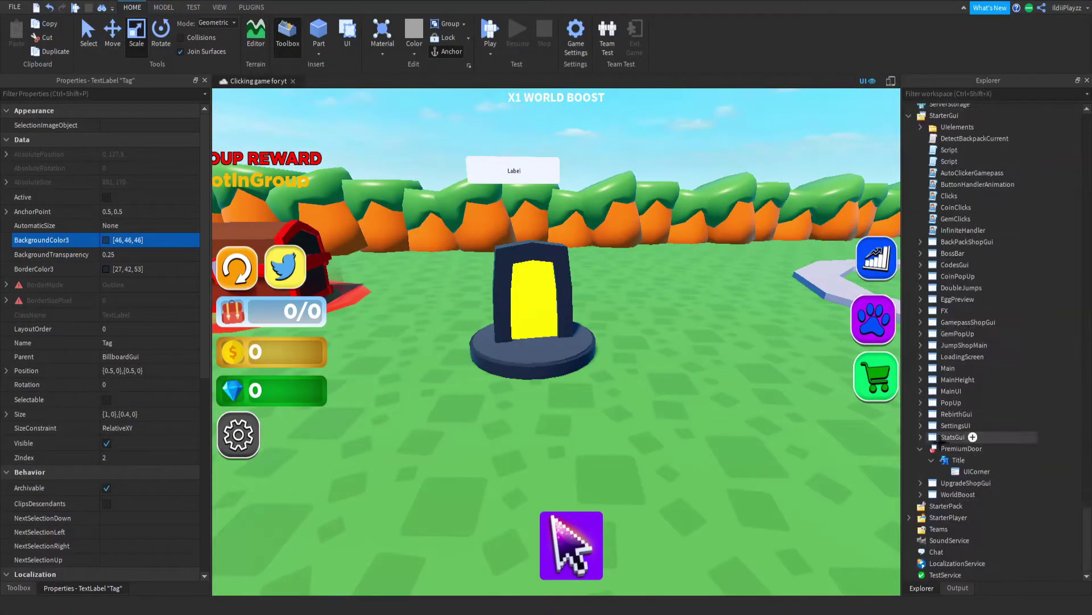
Set Title's BackgroundColor3 to 46, 46, 46 and BackgroundTransparency to 0.25.
left_click(961, 448)
left_click(128, 241)
type("46,46,46")
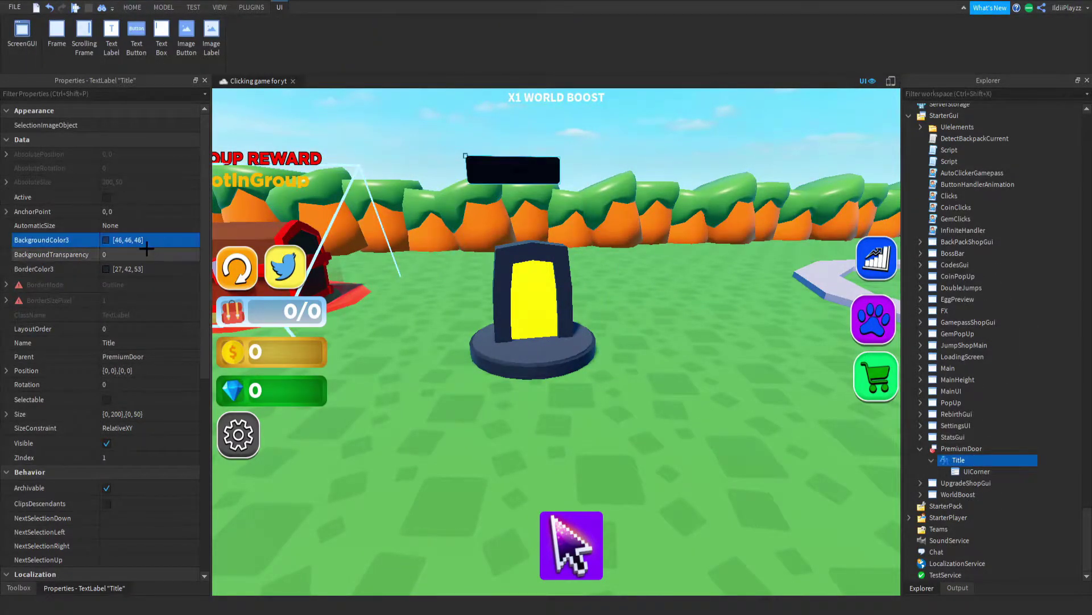
left_click(115, 255)
type(".25")
key("Return")
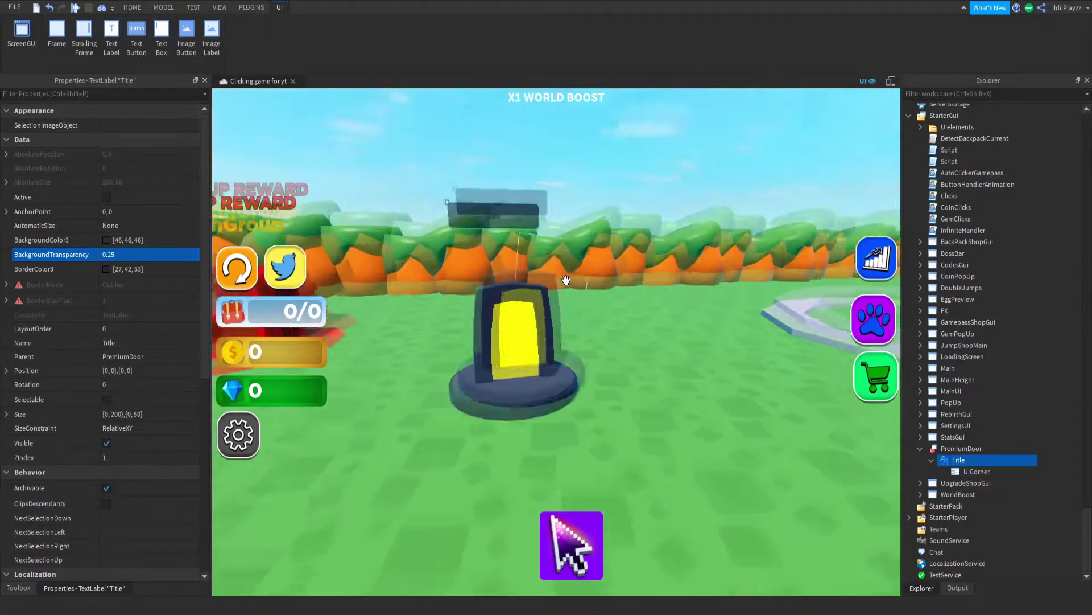
right_click_drag(555, 299, 529, 342)
scroll(991, 418, "up", 10)
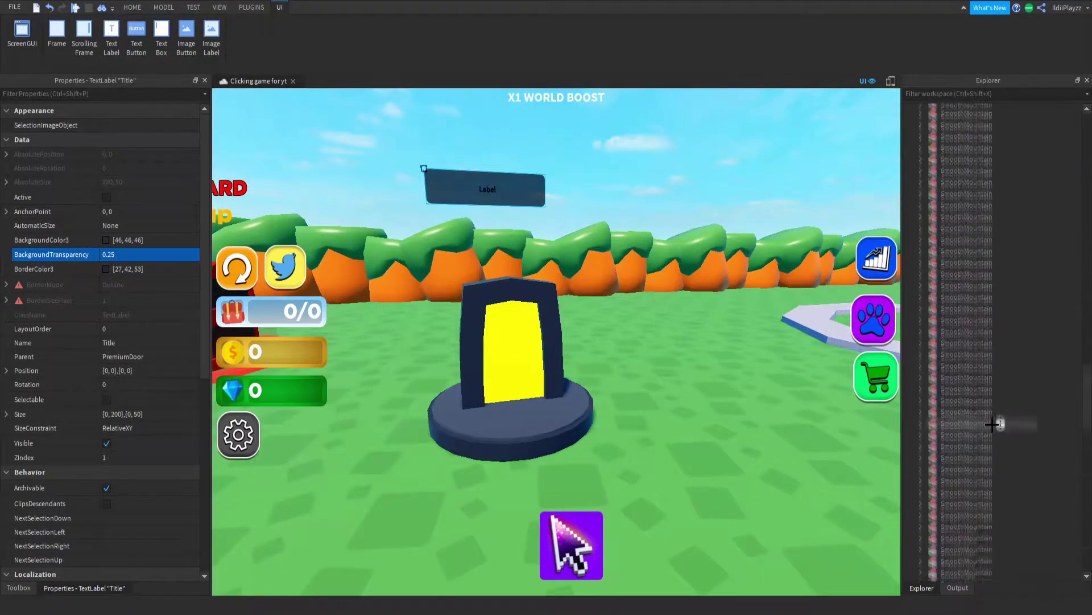
Give the Title label white 'Premium Door' text, TextScaled on, in FredokaOne font.
left_click(980, 465)
scroll(103, 385, "down", 8)
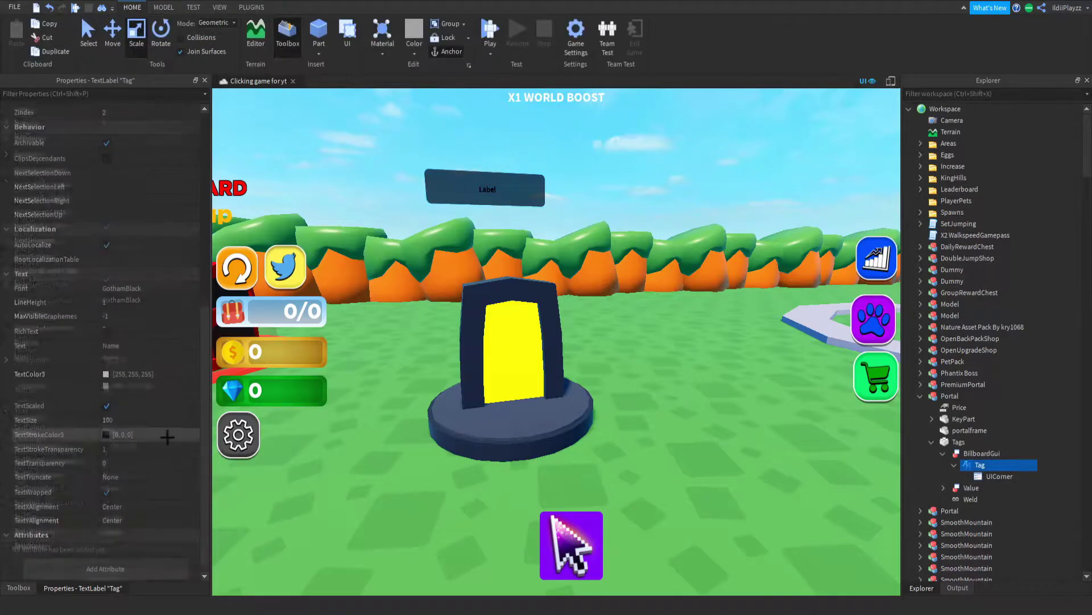
left_click(145, 374)
scroll(991, 427, "down", 15)
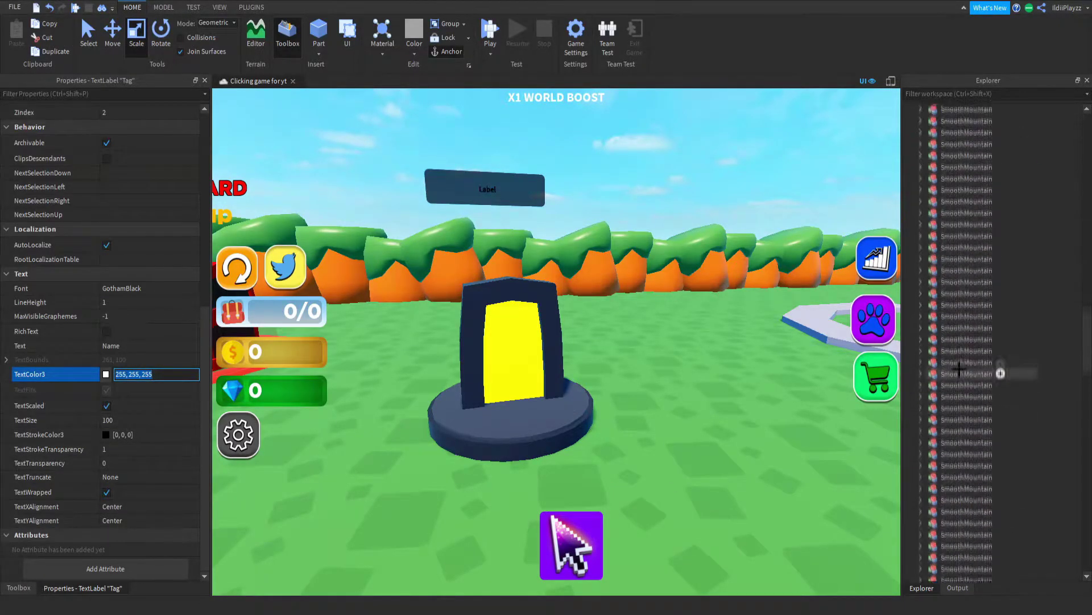
left_click(958, 460)
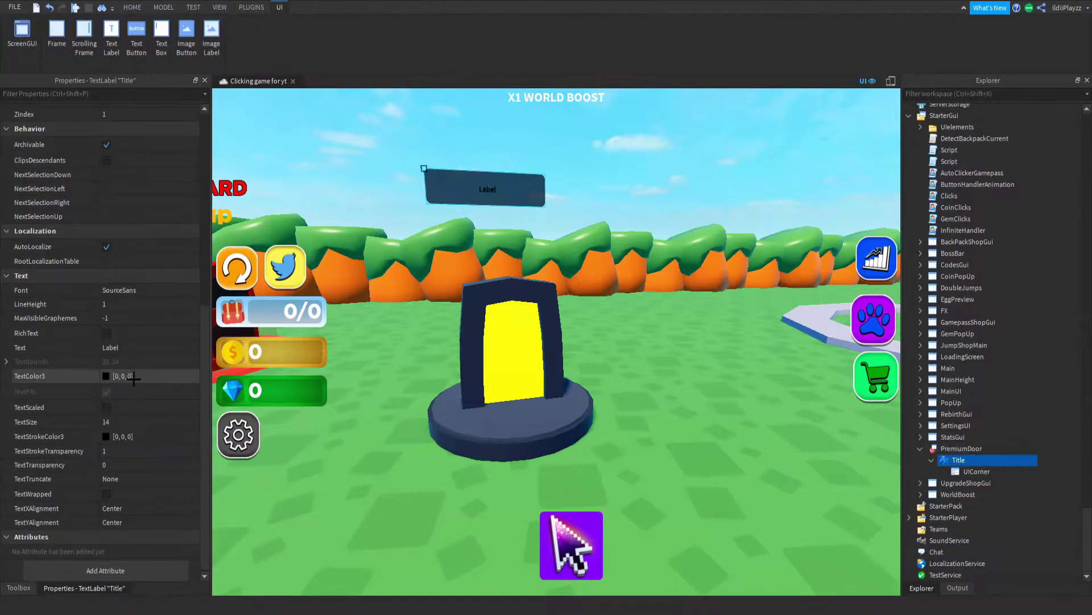
left_click(110, 346)
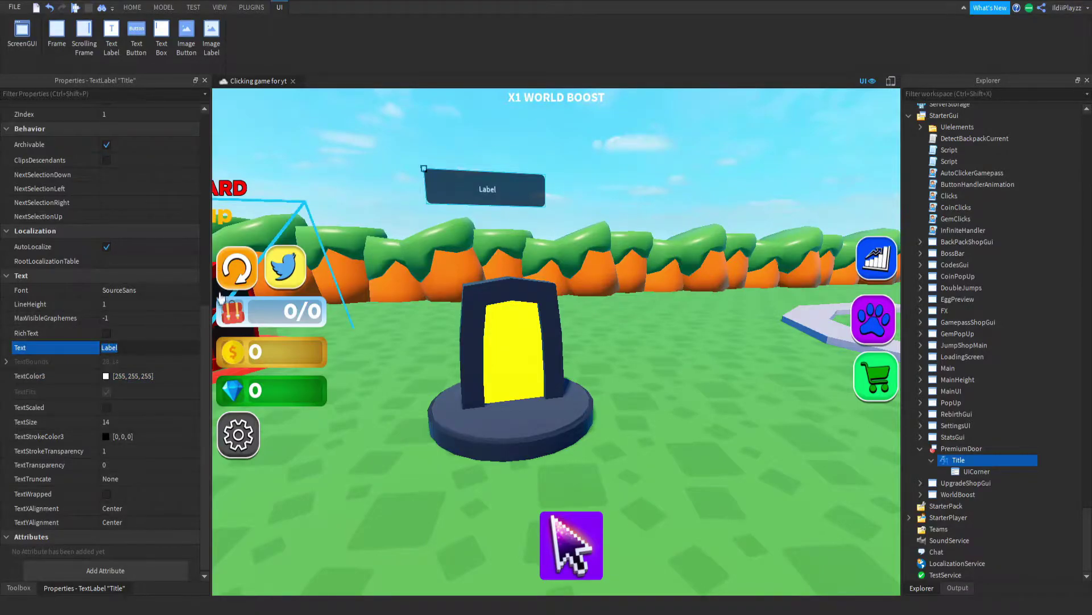
type("Premium ")
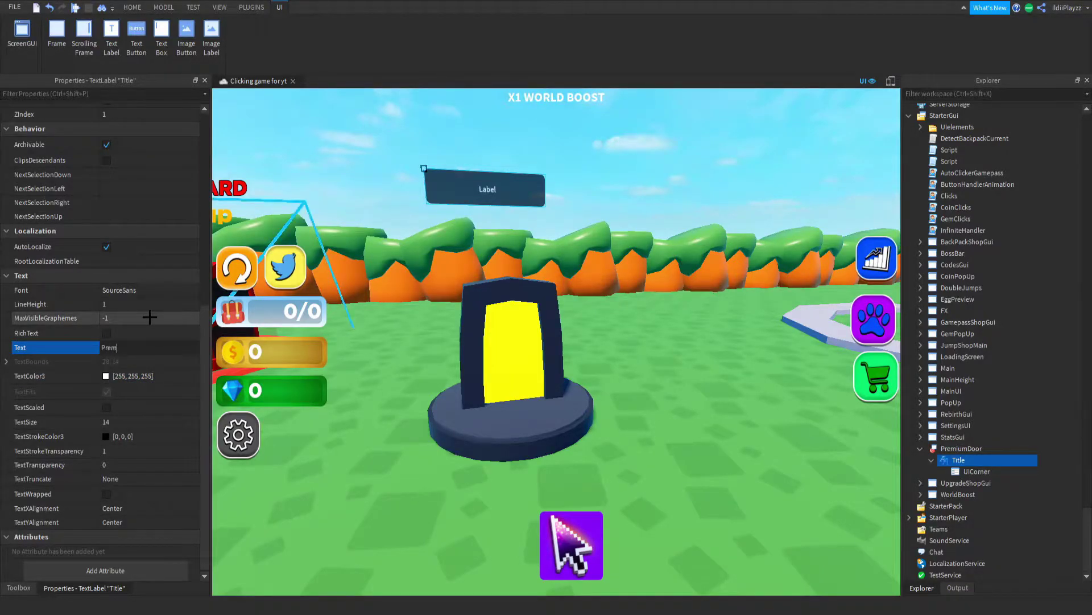
type("Door")
key("Return")
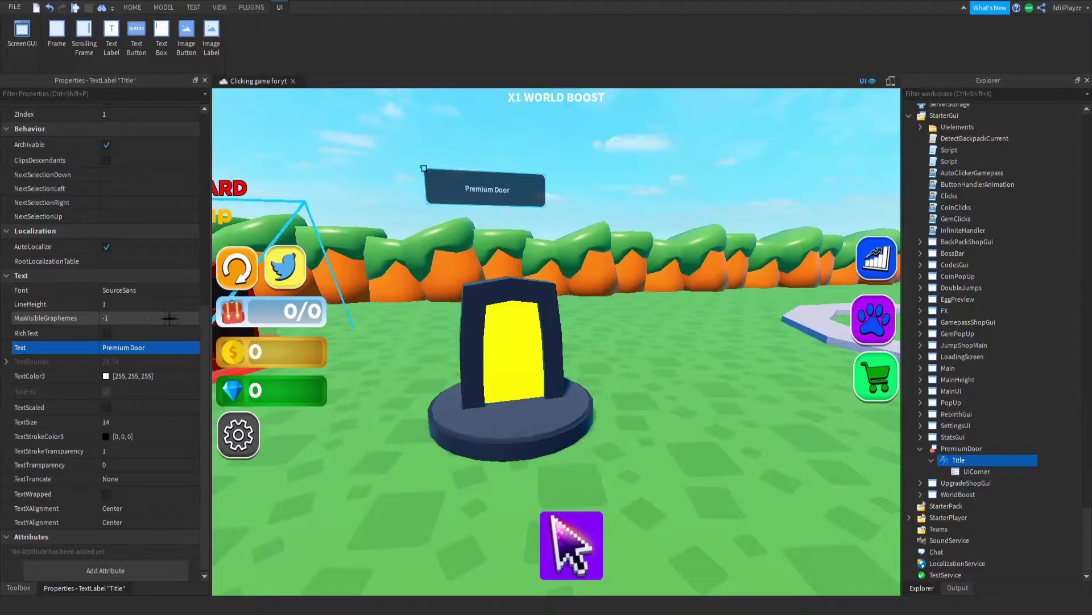
left_click(106, 407)
mouse_move(513, 256)
right_mouse_down()
mouse_move(478, 257)
mouse_move(496, 247)
right_mouse_up()
left_click(52, 289)
key("f")
mouse_move(978, 471)
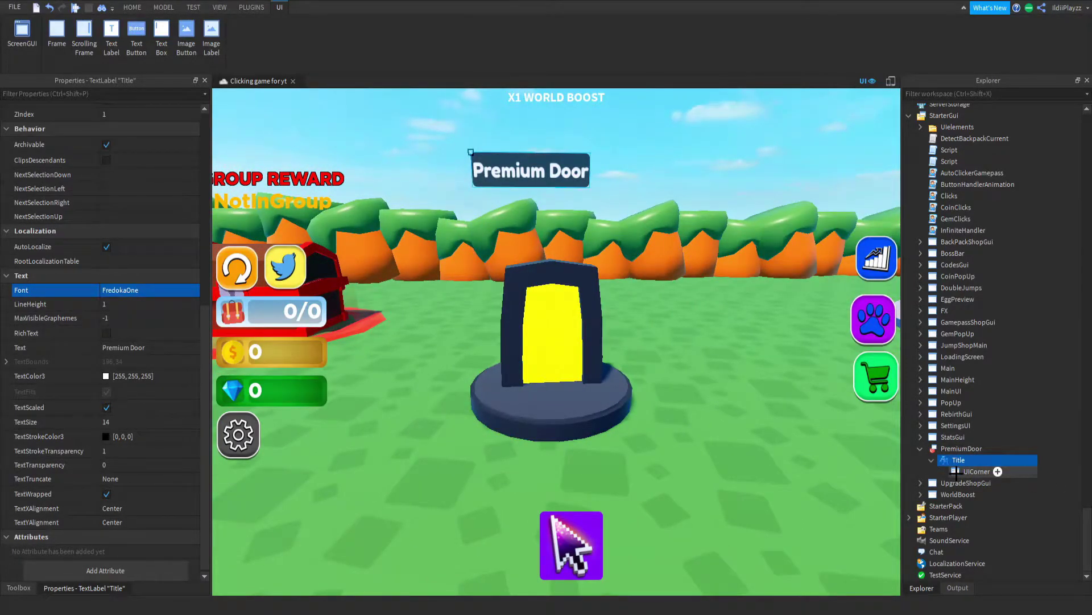
Set the Title label's anchor point to 0.5, 0.5.
left_click(977, 471)
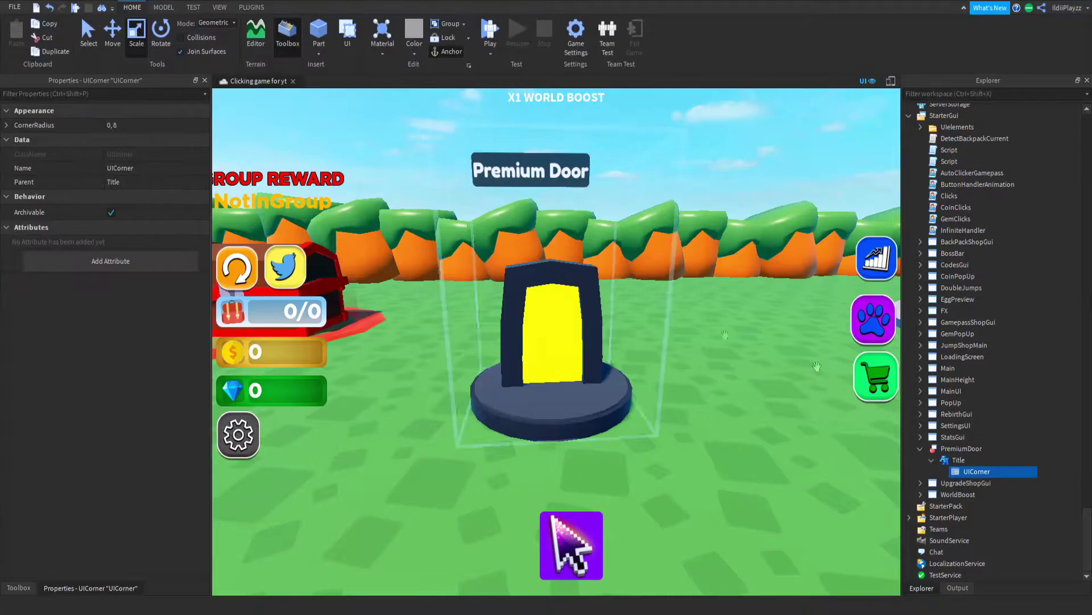
left_click(957, 460)
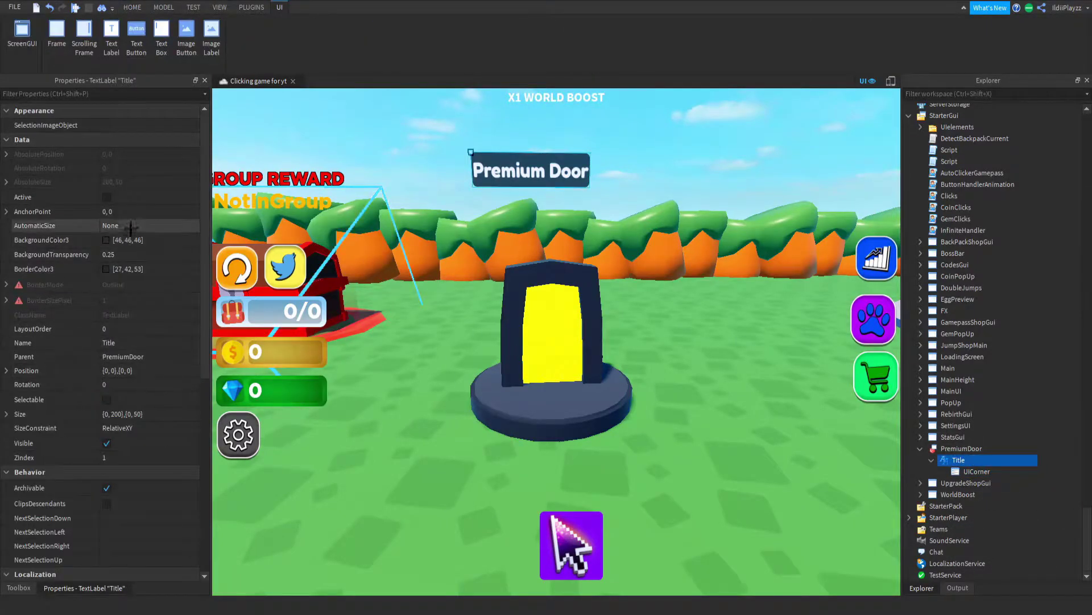
left_click(145, 211)
type("0.5,0.5")
key("Return")
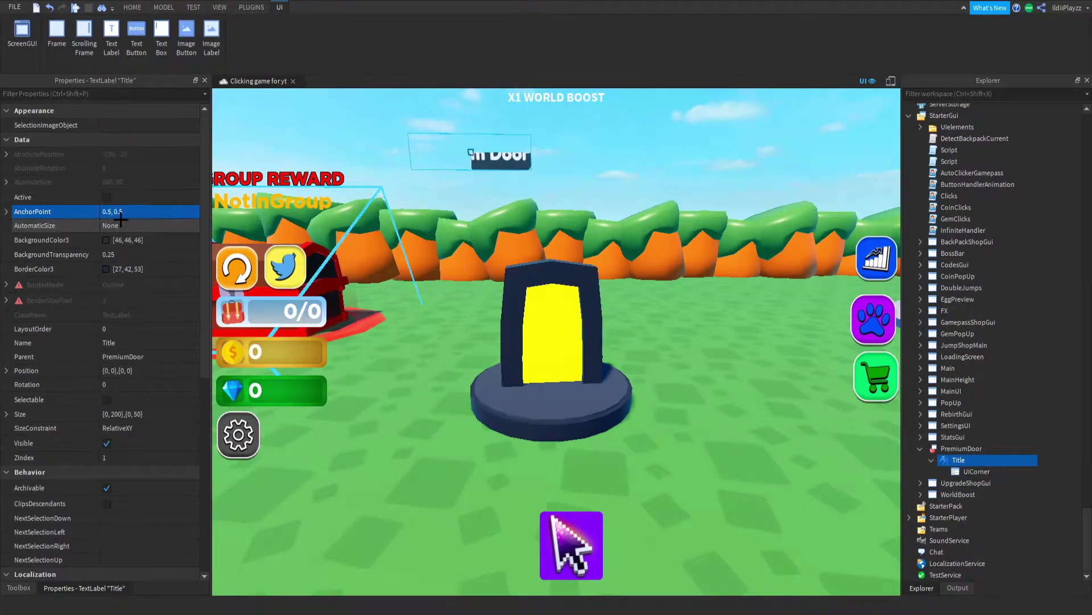
Move the Title to position {0.5,0},{0.3,0}, horizontally centred and a third down.
left_click(86, 356)
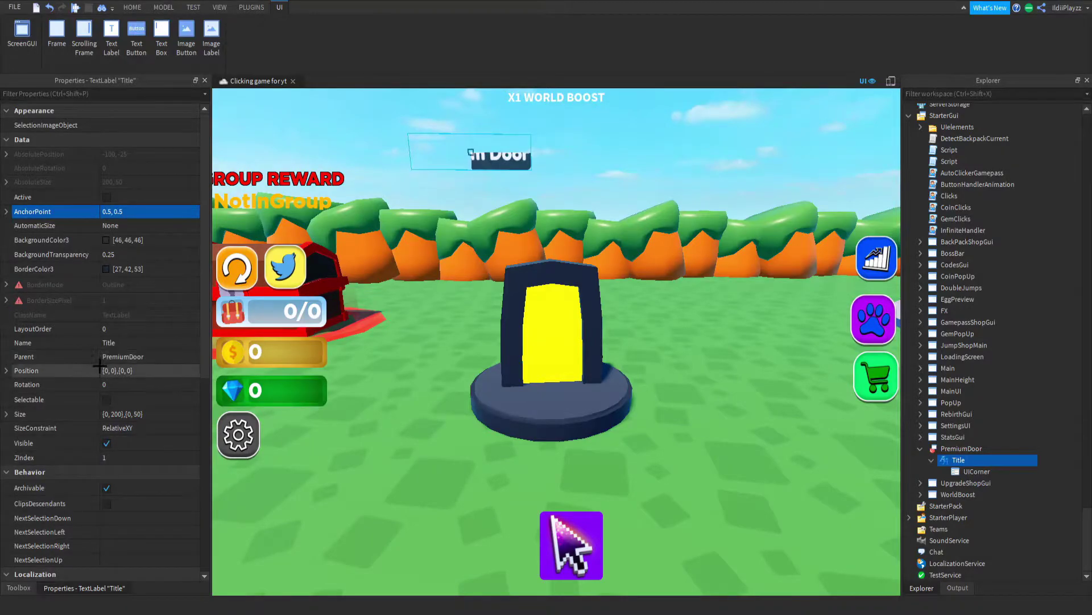
double_click(114, 371)
type("0.5")
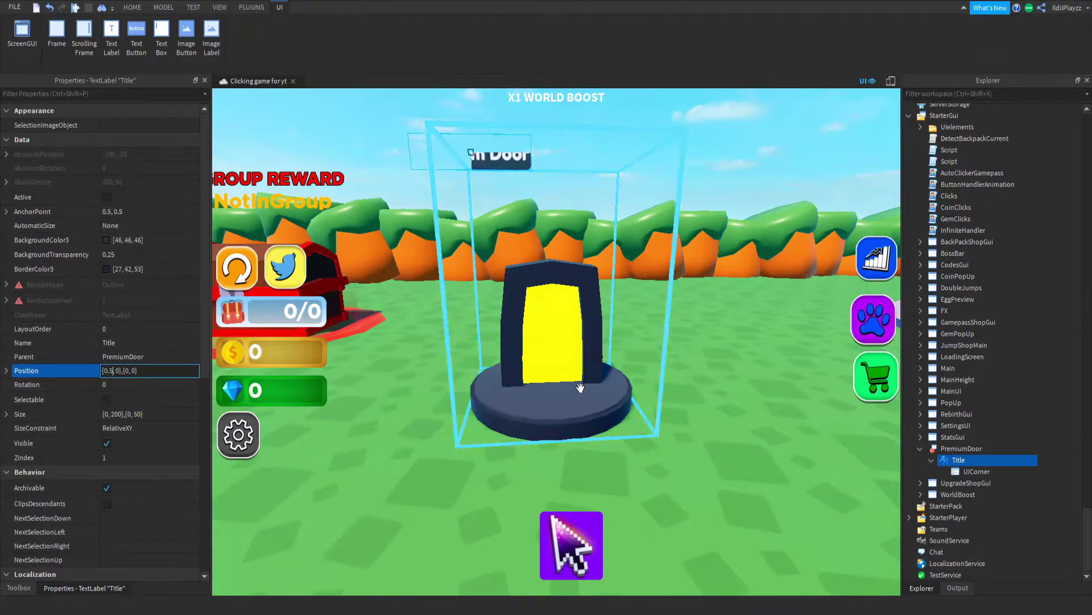
key("Return")
left_click(127, 371)
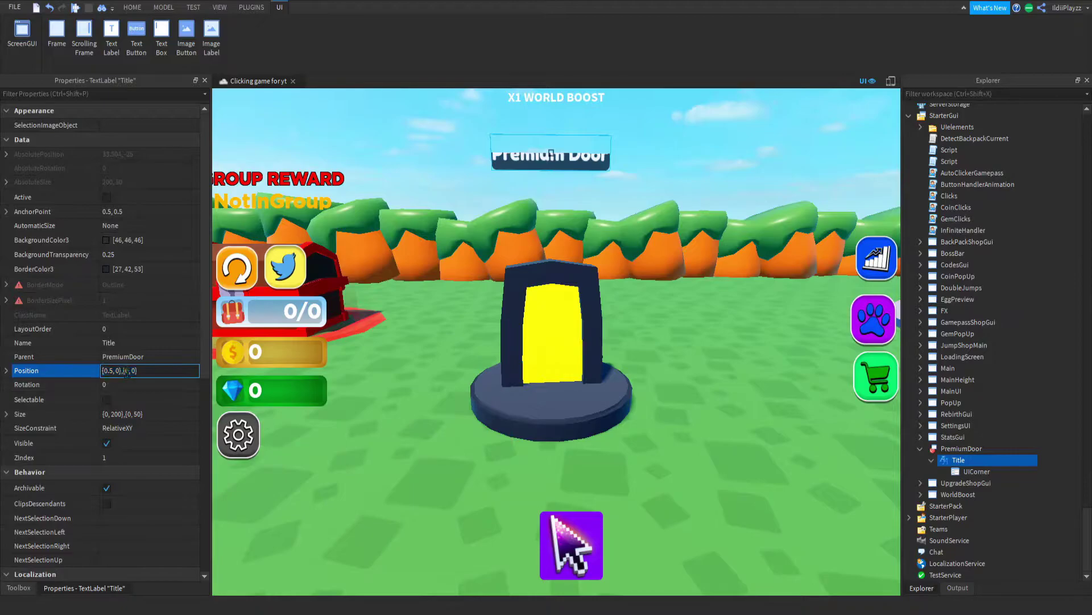
type(".5")
key("Return")
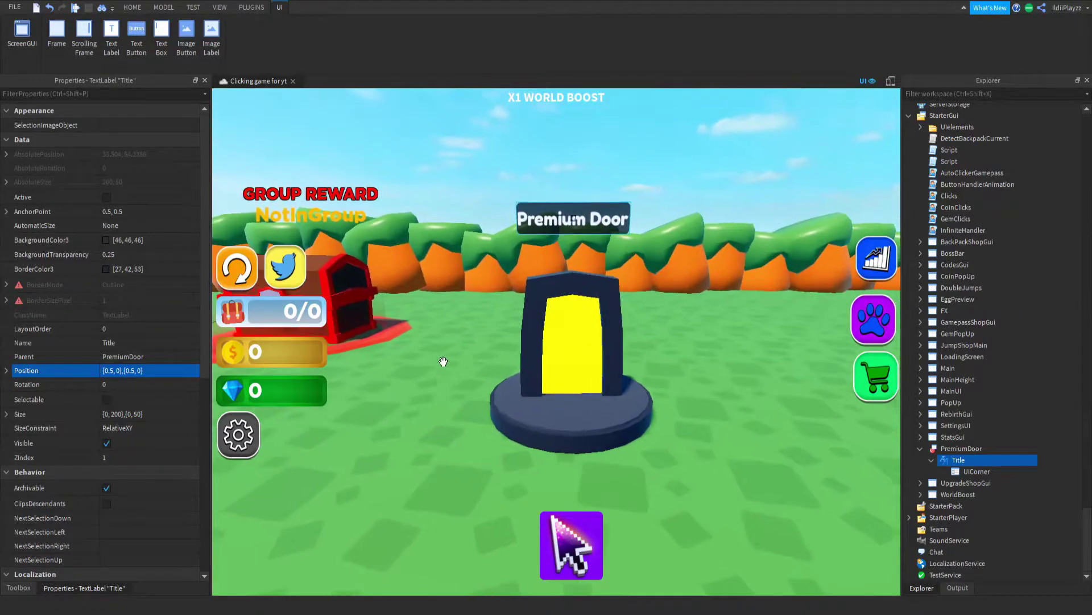
scroll(442, 362, "down", 2)
left_click(127, 370)
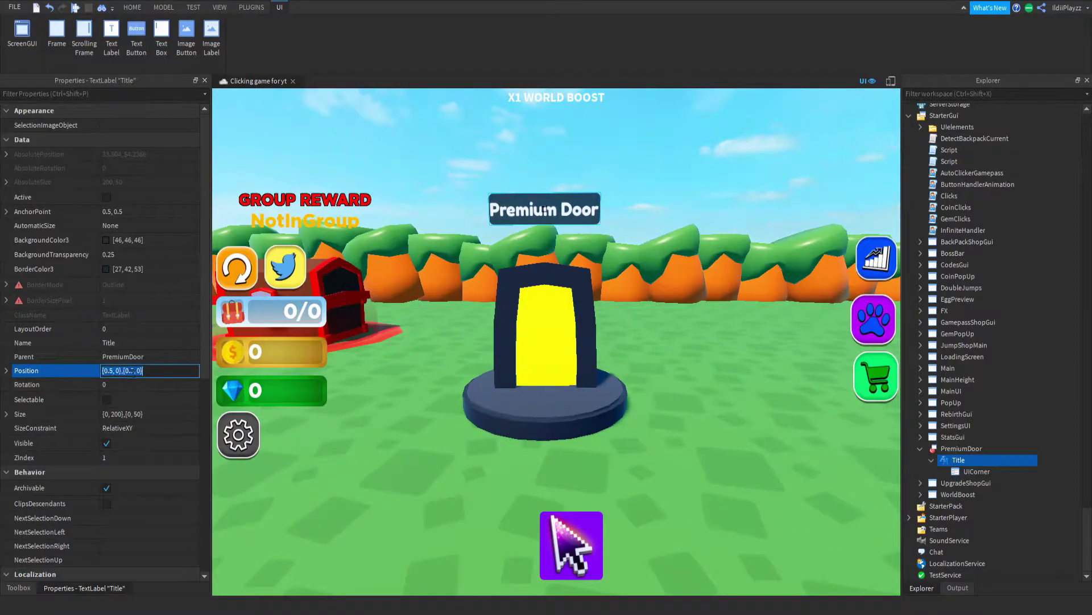
key("BackSpace")
type("3")
key("Return")
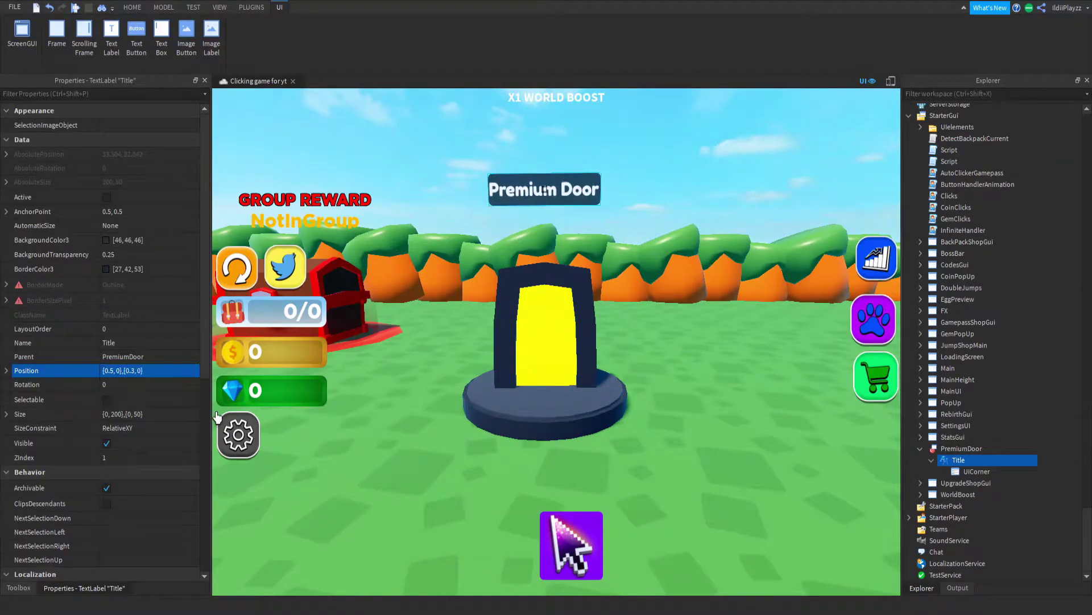
scroll(481, 329, "down", 4)
scroll(480, 328, "down", 4)
scroll(481, 329, "down", 3)
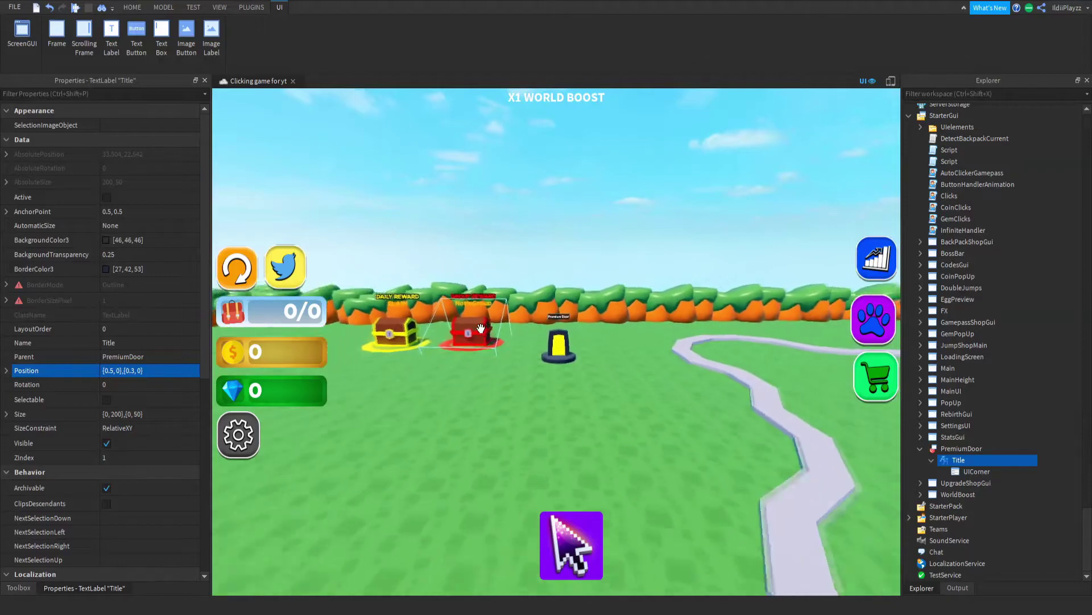
right_click_drag(481, 328, 597, 358)
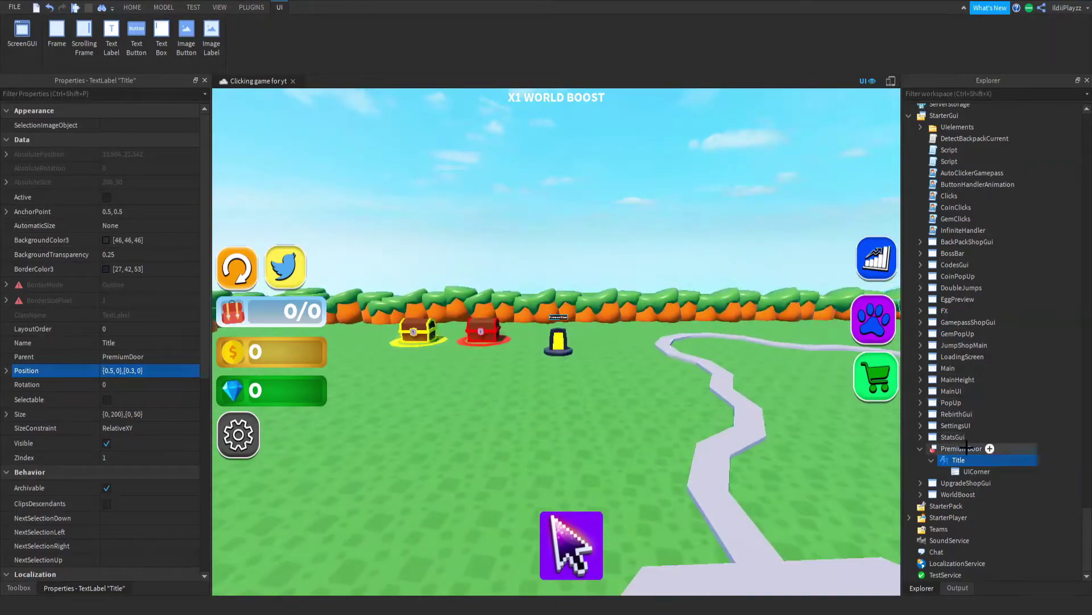
left_click(962, 449)
scroll(546, 358, "up", 10)
scroll(513, 324, "up", 8)
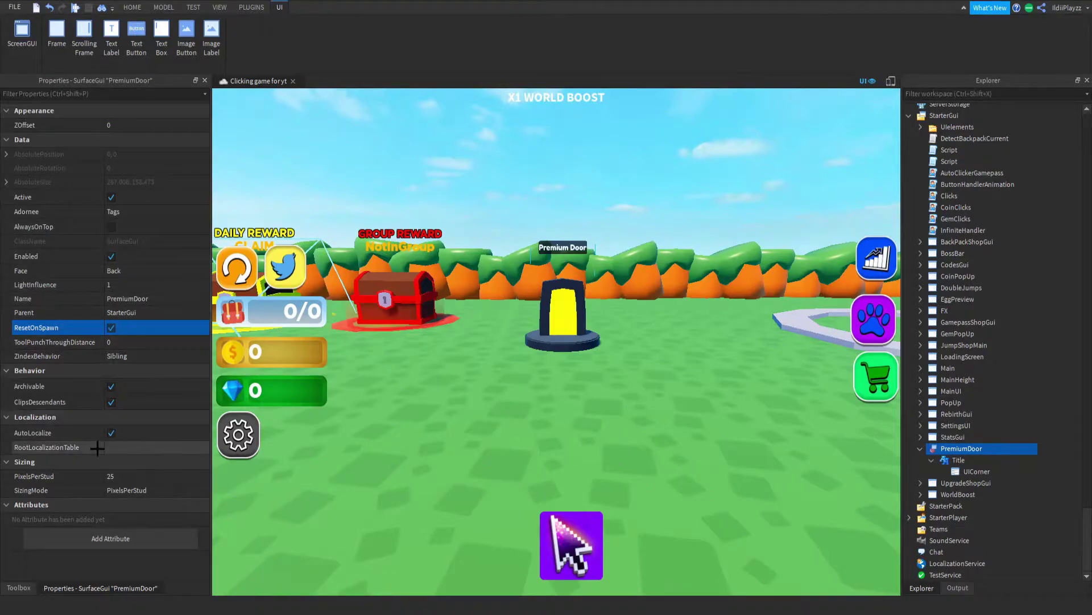
key("e")
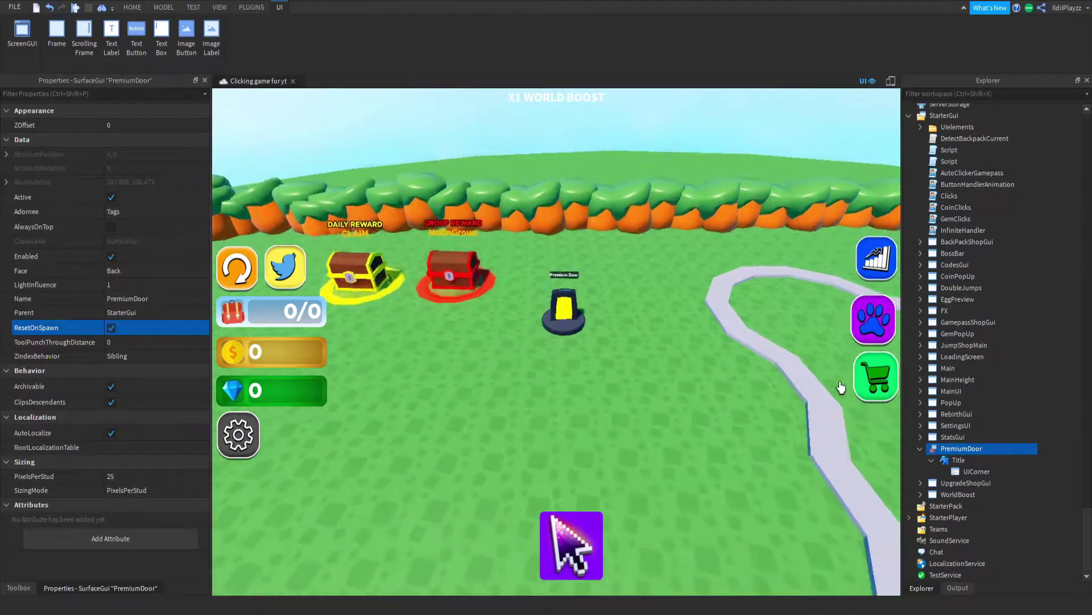
right_click_drag(598, 384, 732, 330)
key("w")
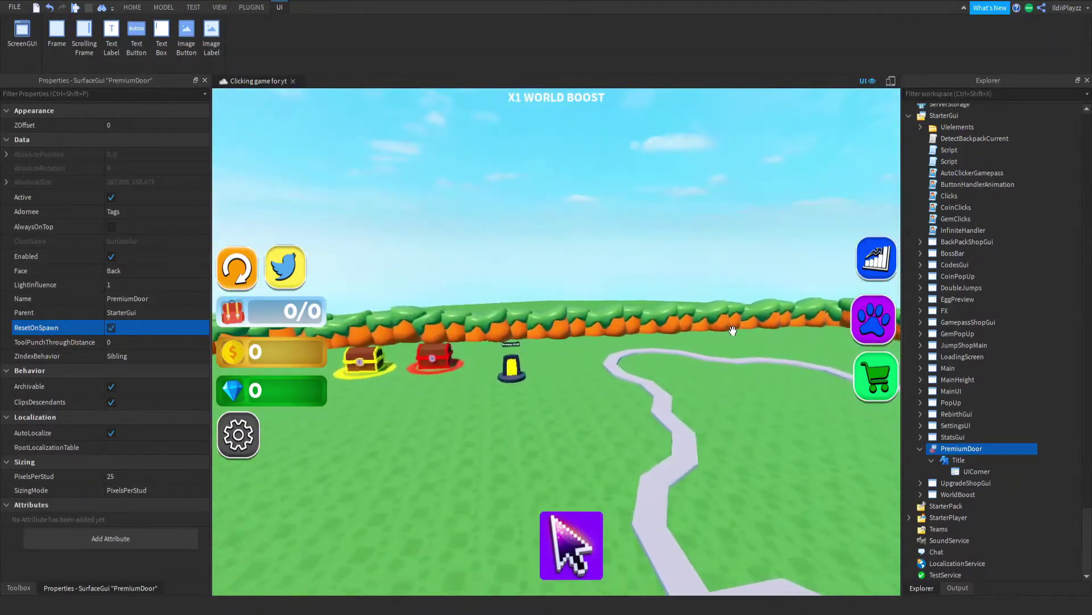
mouse_move(711, 312)
right_mouse_down()
mouse_move(700, 375)
mouse_move(744, 420)
right_mouse_up()
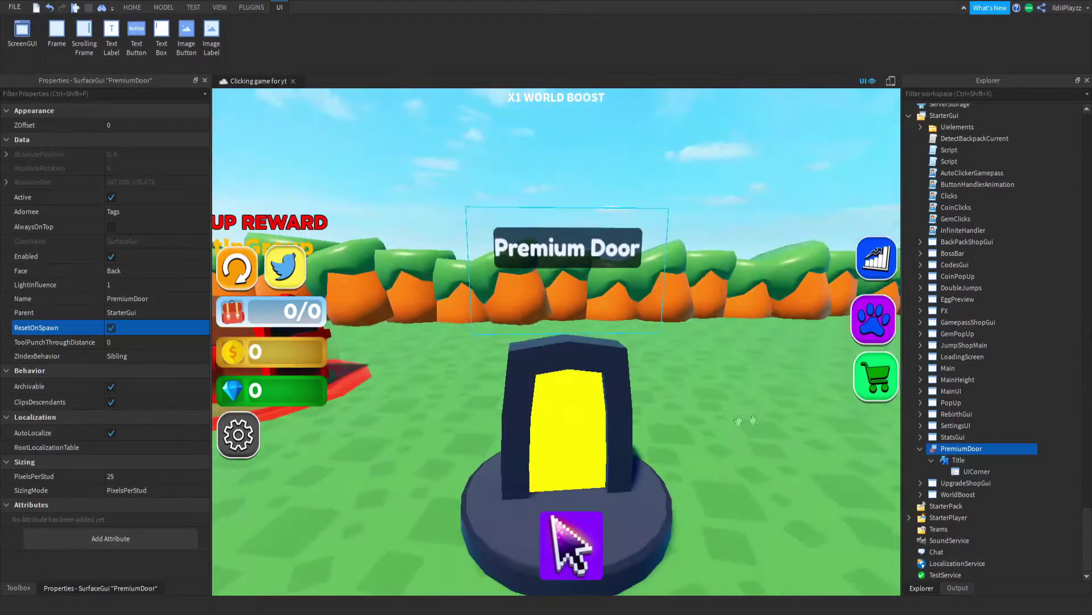
Duplicate the Title label and name the copy HavePremium.
left_click(959, 459)
left_click(959, 461)
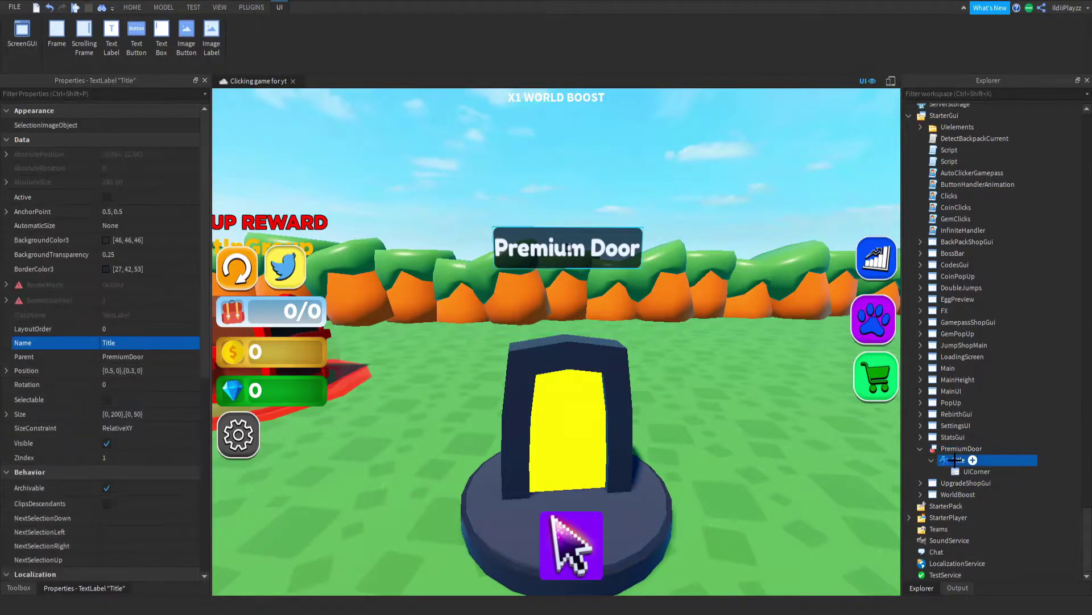
key("ctrl+d")
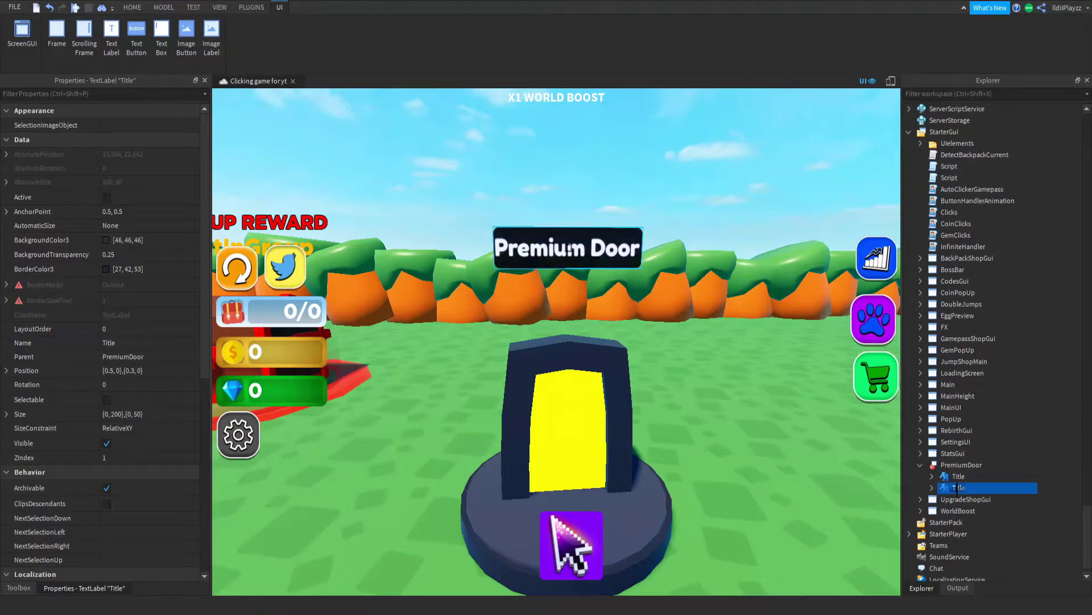
key("F2")
type("HavePrem")
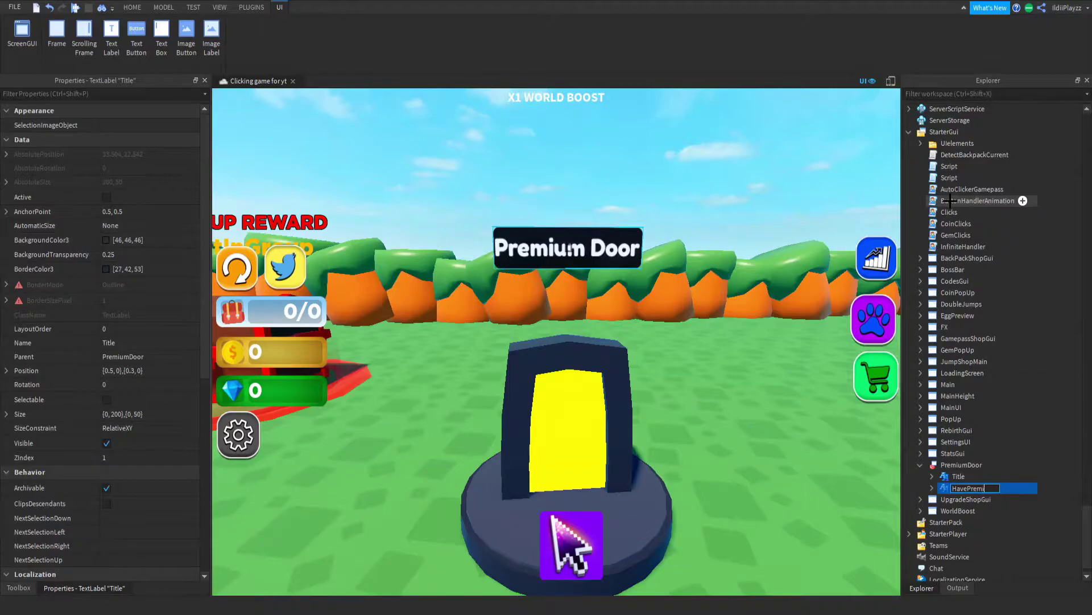
type("um")
key("Return")
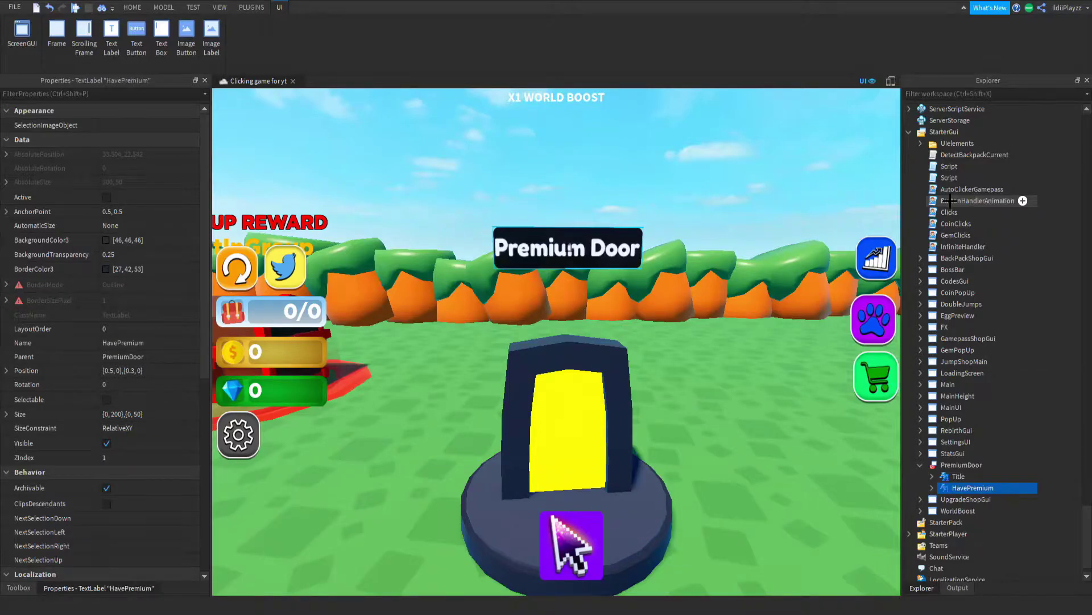
scroll(139, 363, "down", 8)
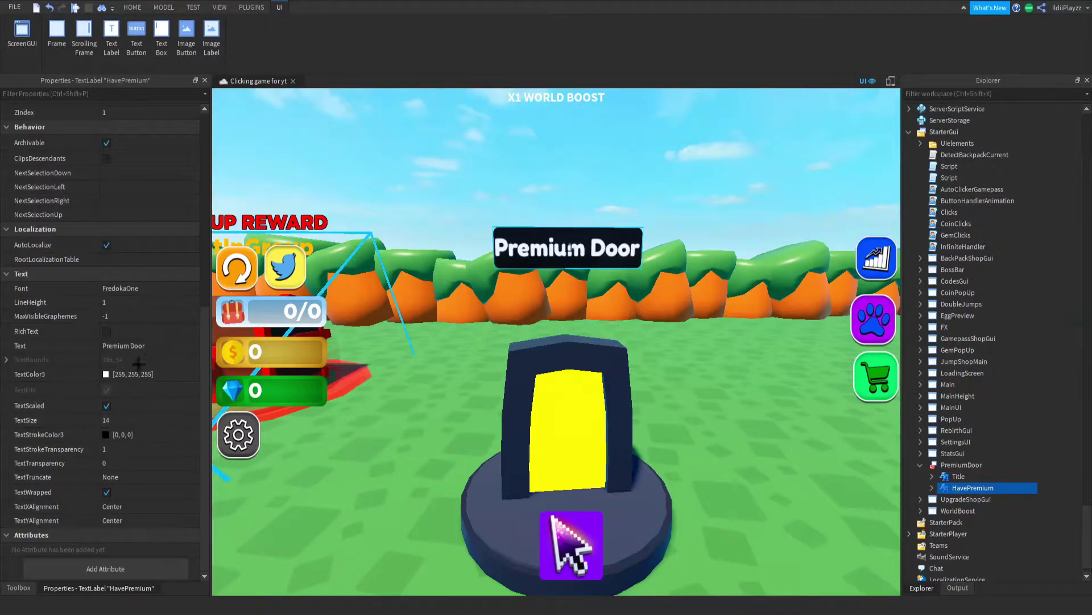
scroll(140, 362, "up", 8)
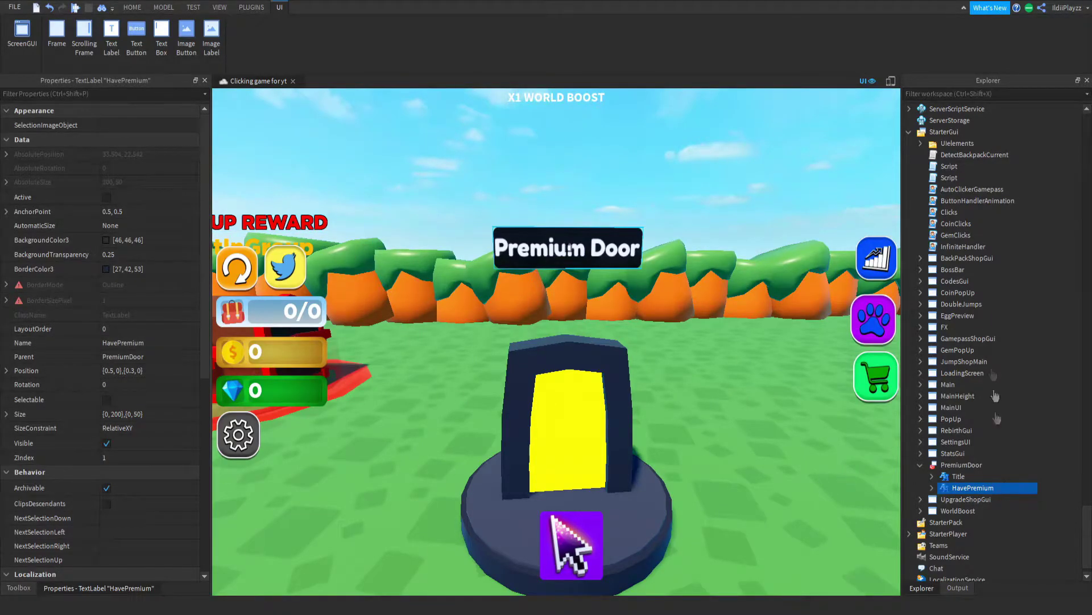
Add a LocalScript to HavePremium and move the label to {0.5,0},{0.7,0}.
key("ctrl+v")
left_click(257, 81)
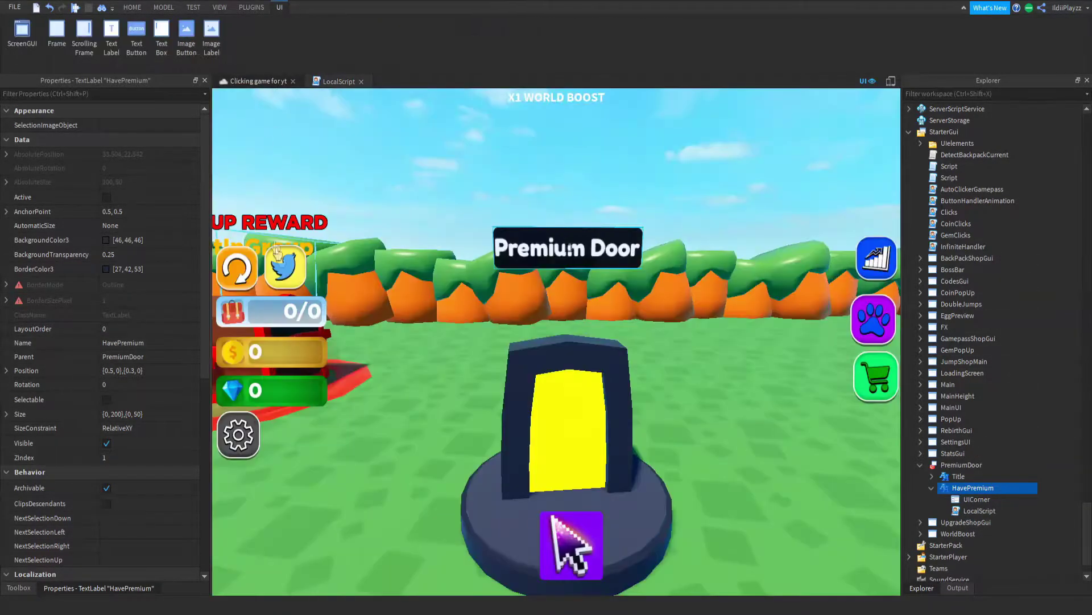
left_click(126, 370)
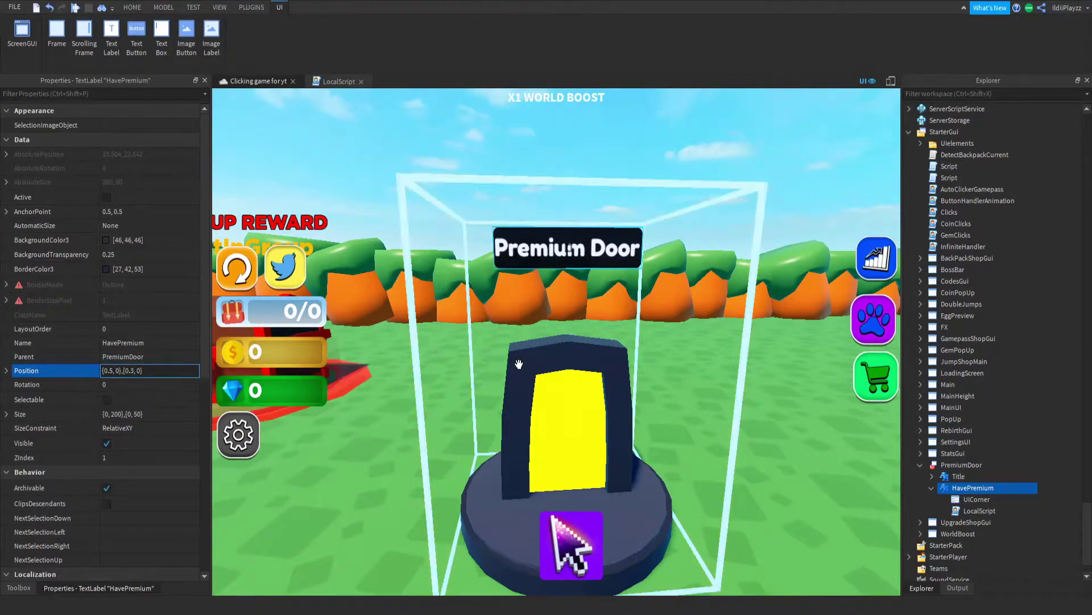
type("7")
key("Return")
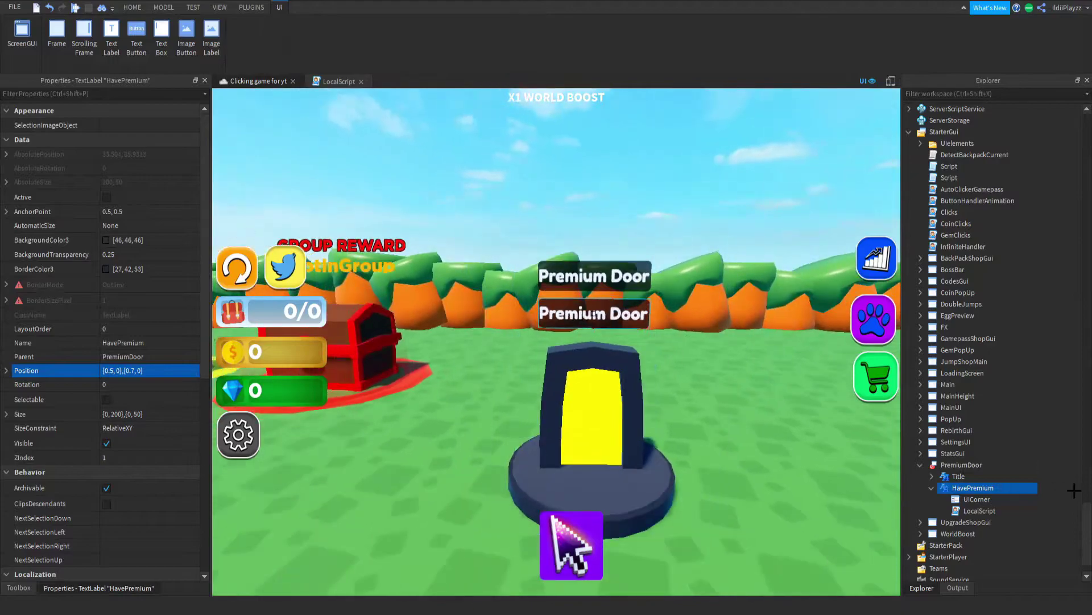
key("Escape")
right_click_drag(592, 314, 547, 307)
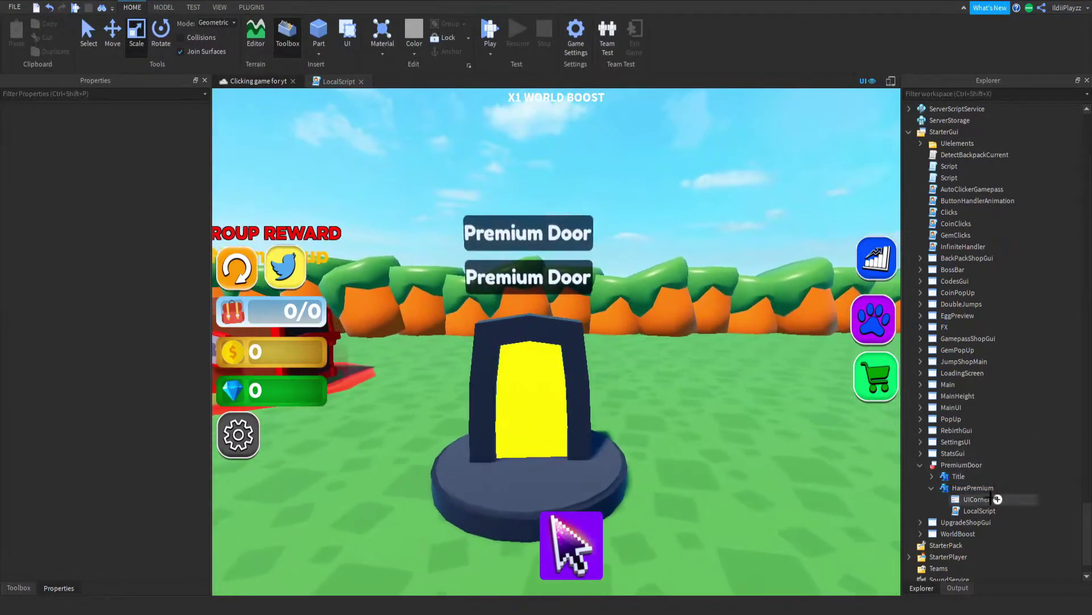
Set HavePremium's text colour to red (255,0,4) and its text to 'YOU DO NOT HAVE PREMIUM'.
left_click(973, 487)
scroll(103, 341, "down", 5)
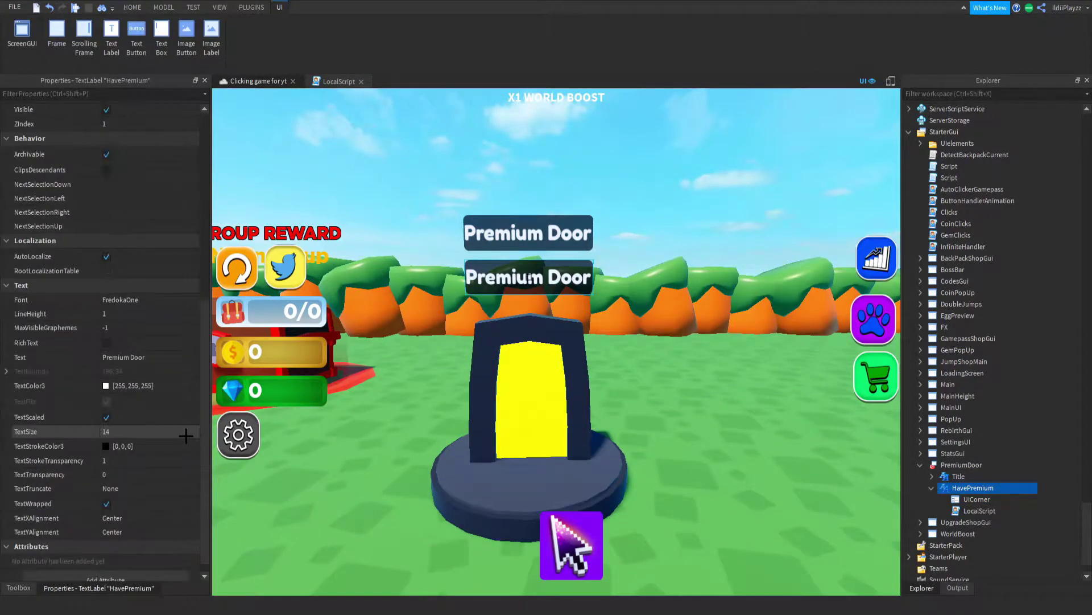
scroll(186, 435, "down", 1)
left_click(128, 373)
type("255,0,4")
key("Return")
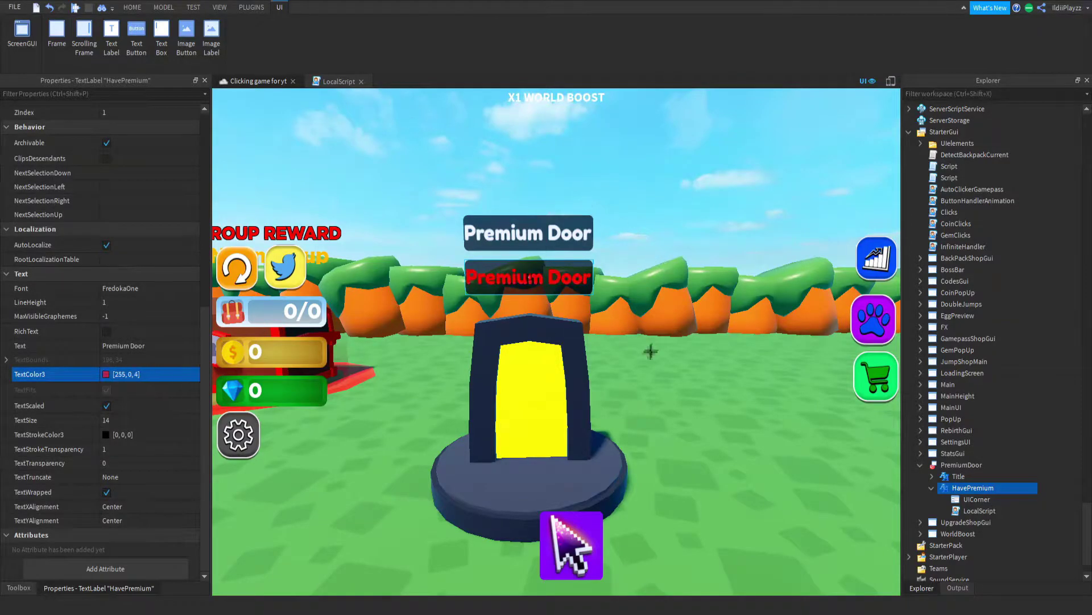
left_click(128, 345)
type("Y")
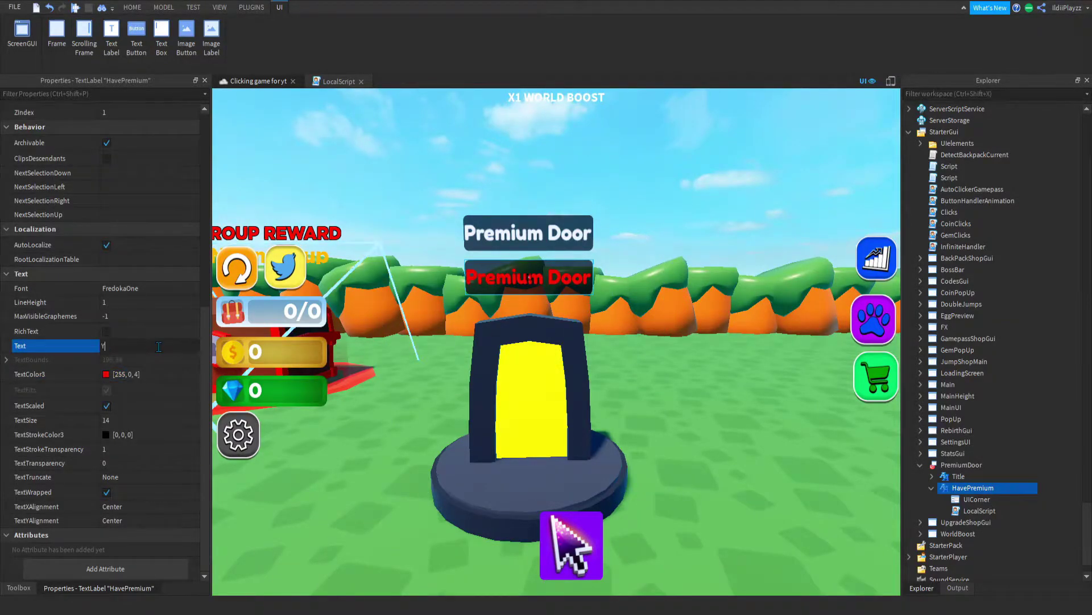
type("ou Do Not Ha")
key("BackSpace")
key("BackSpace")
key("BackSpace")
type("OU C")
type(" HAVEREM")
type("M")
key("Return")
left_click(653, 189)
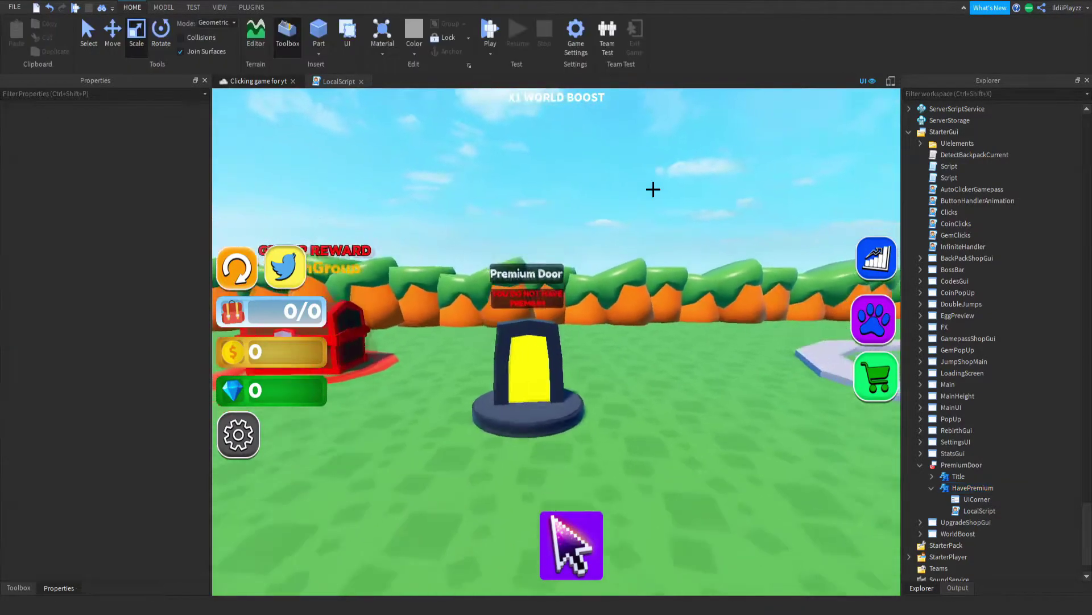
right_click_drag(653, 189, 659, 228)
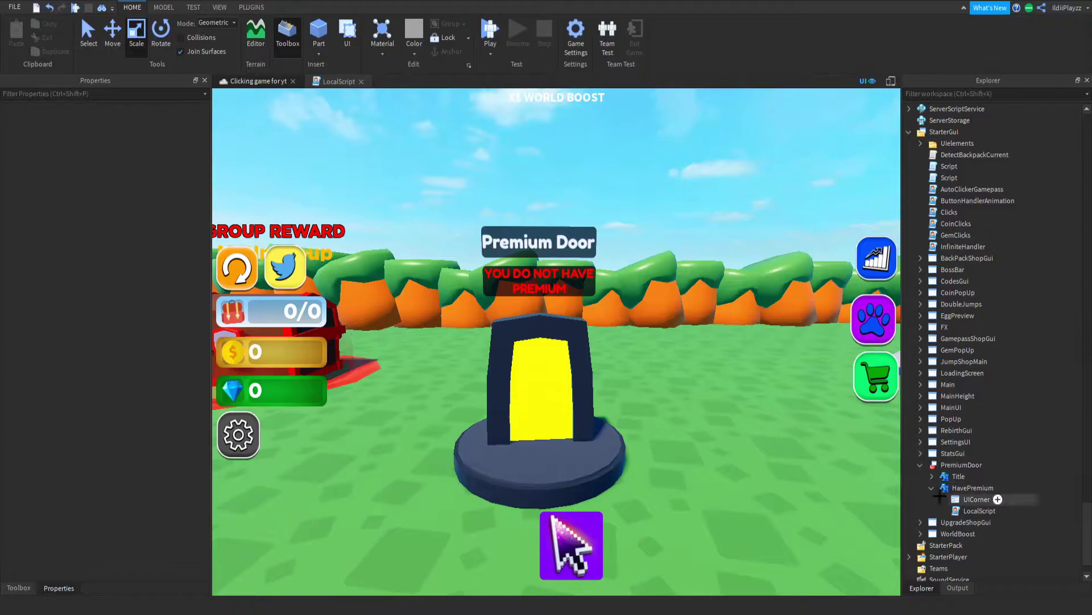
Replace HavePremium's LocalScript code with a Players.LocalPlayer variable line.
double_click(980, 511)
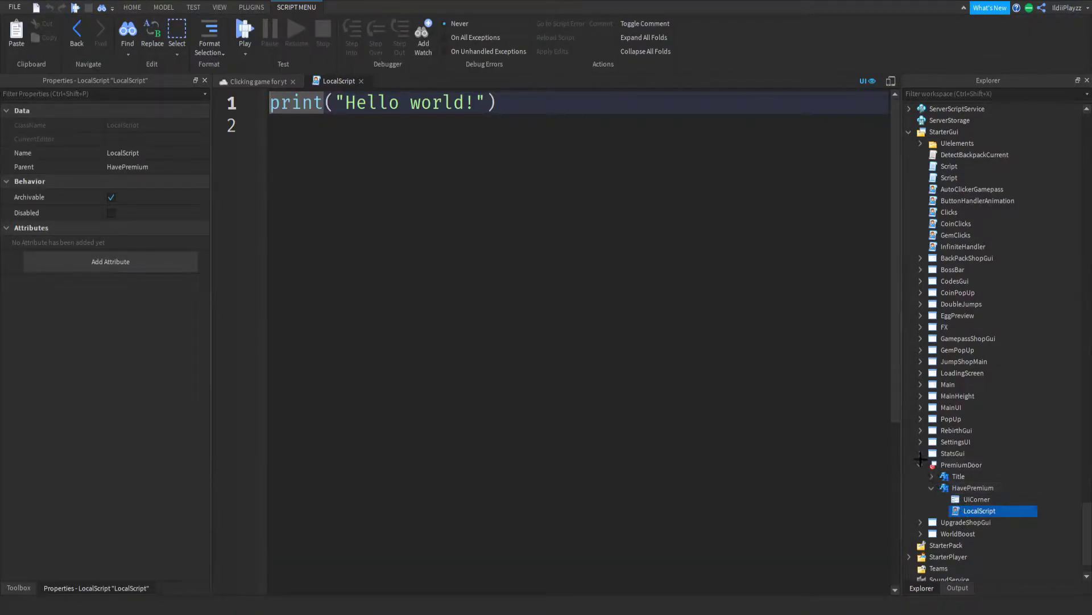
mouse_move(953, 453)
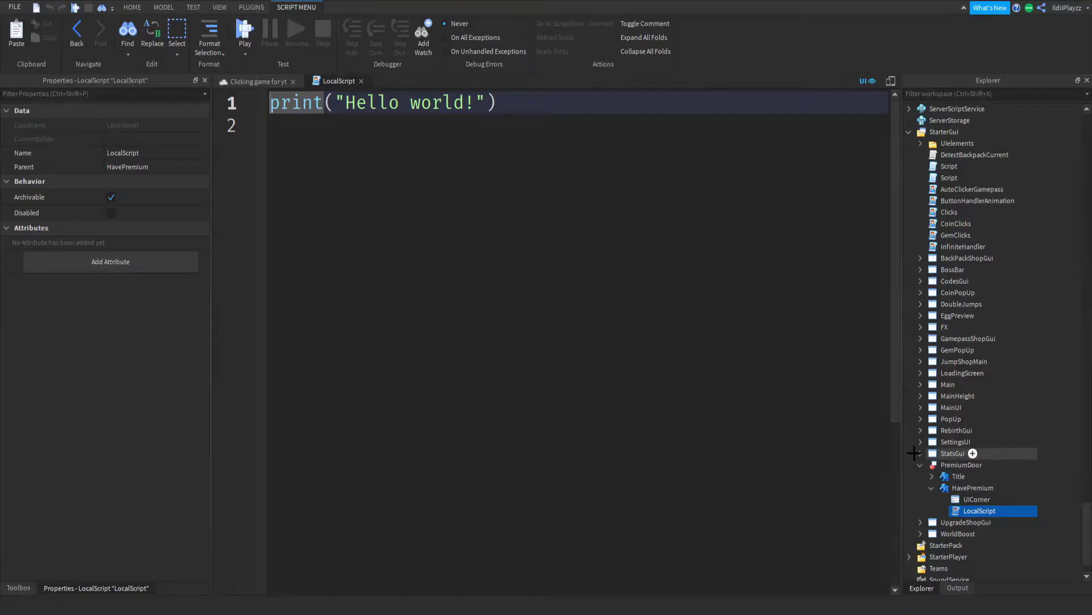
left_click(296, 201)
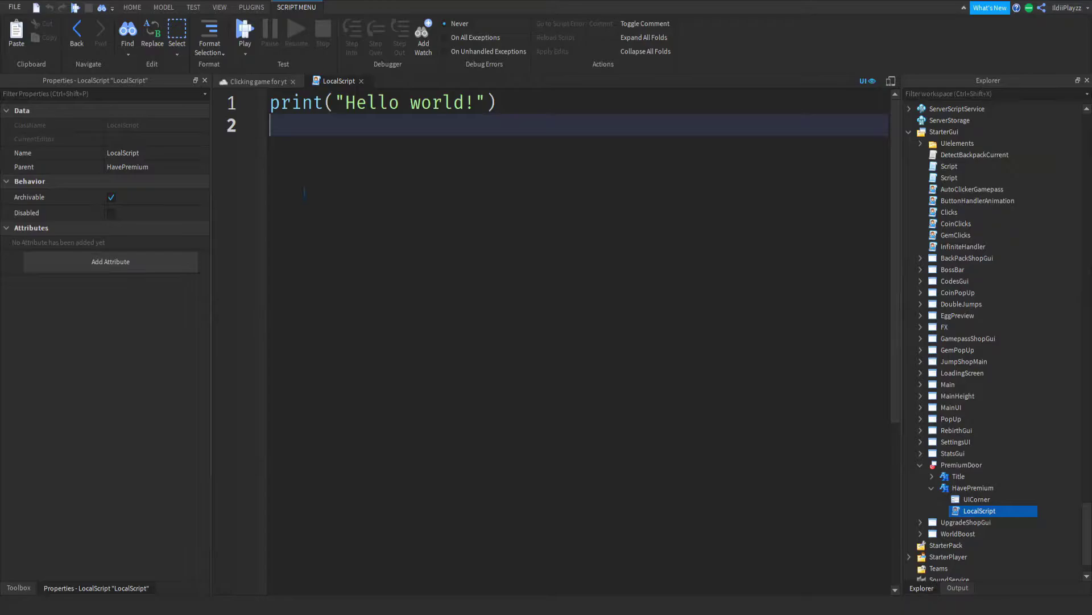
scroll(296, 188, "up", 1, "ctrl")
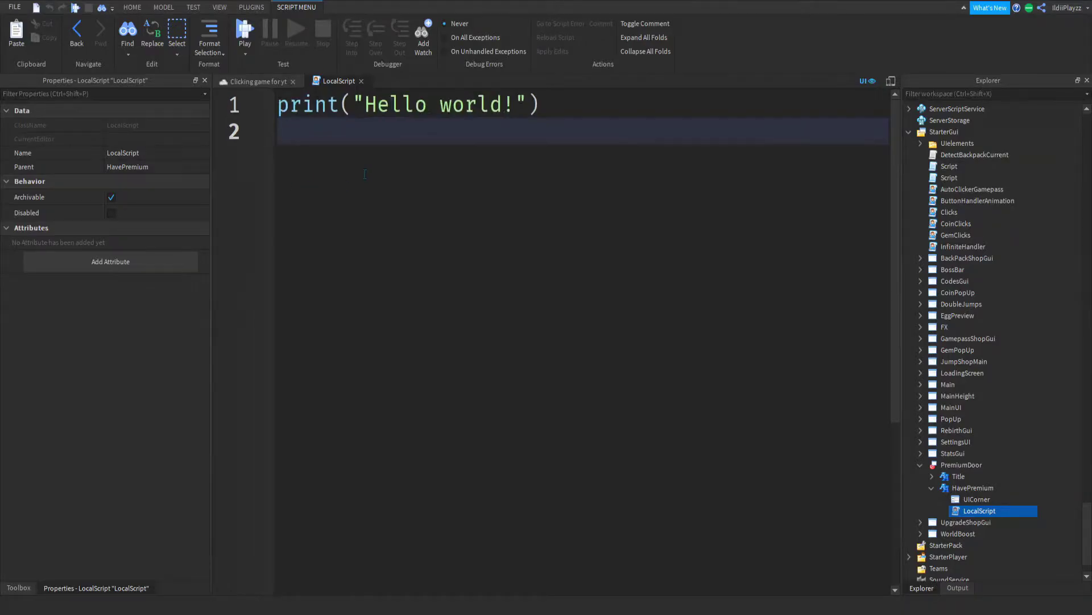
key("ctrl+a")
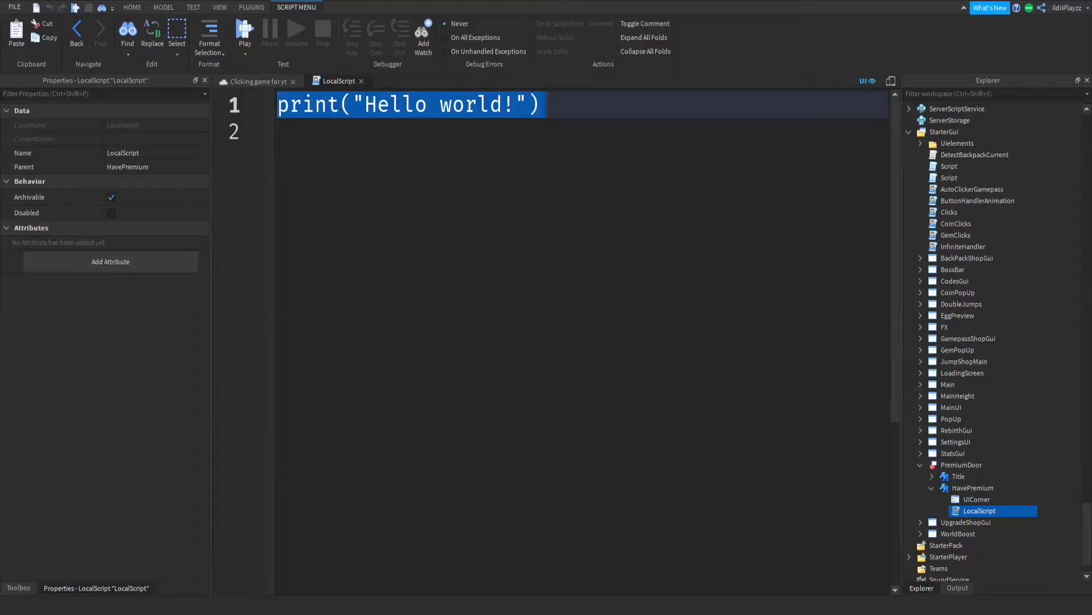
type("local player")
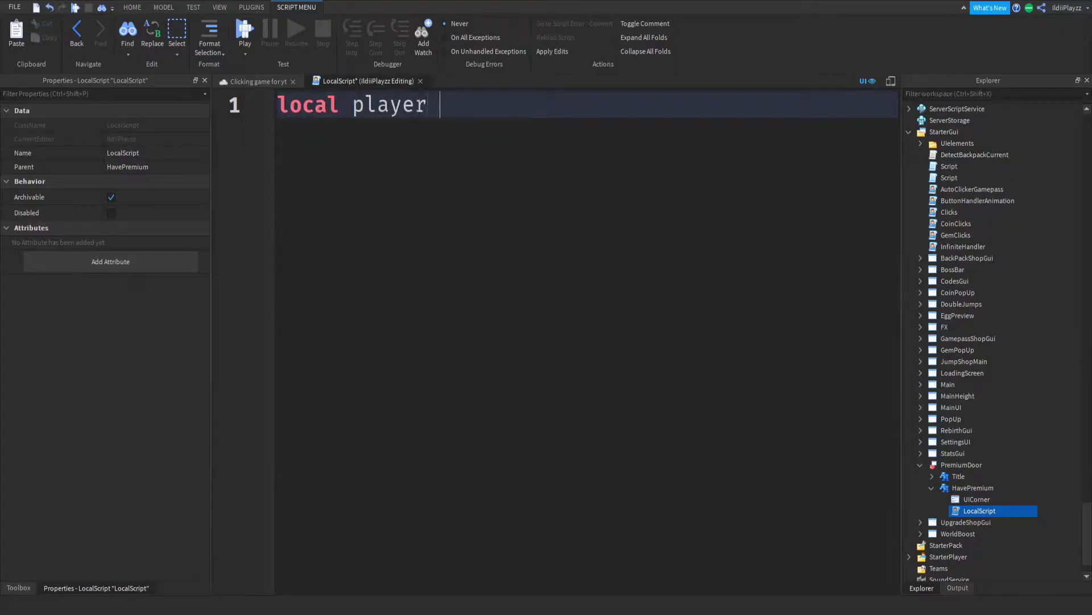
type("et")
key("Tab")
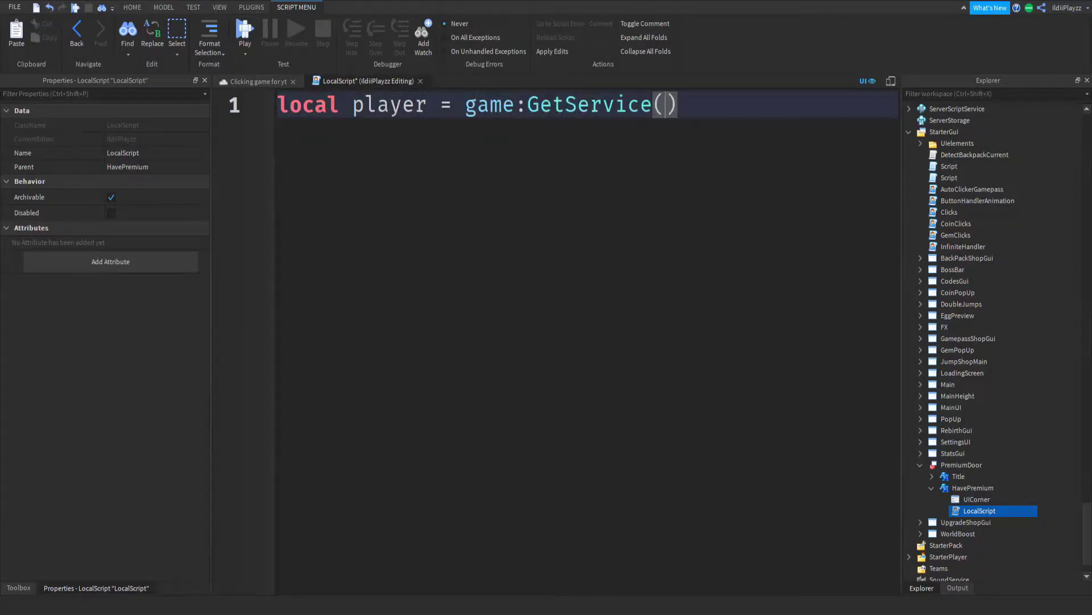
key("Tab")
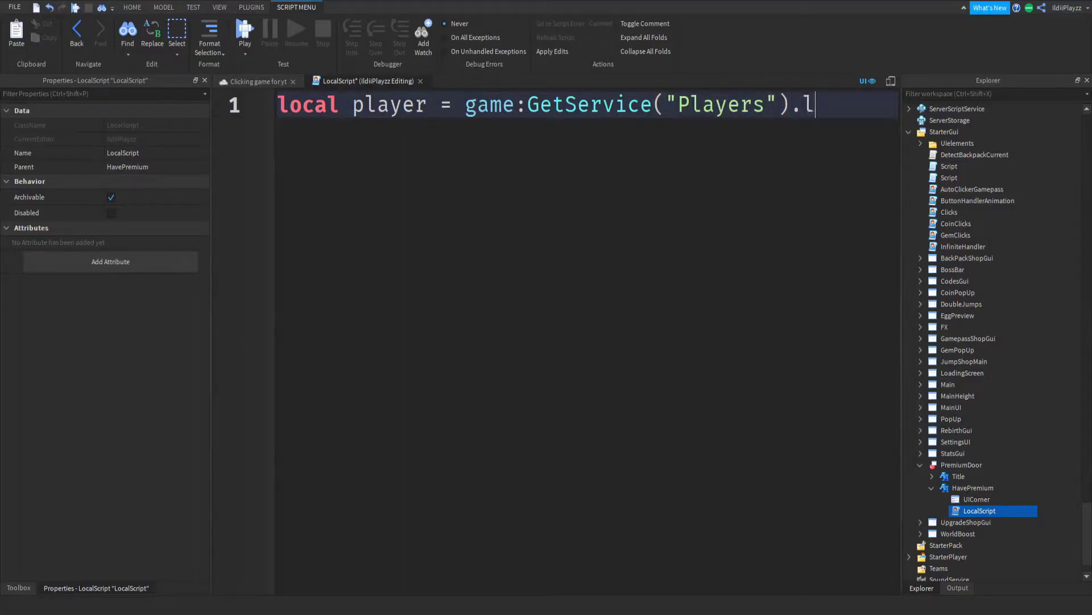
type("oc\\")
key("Return")
key("BackSpace")
key("Tab")
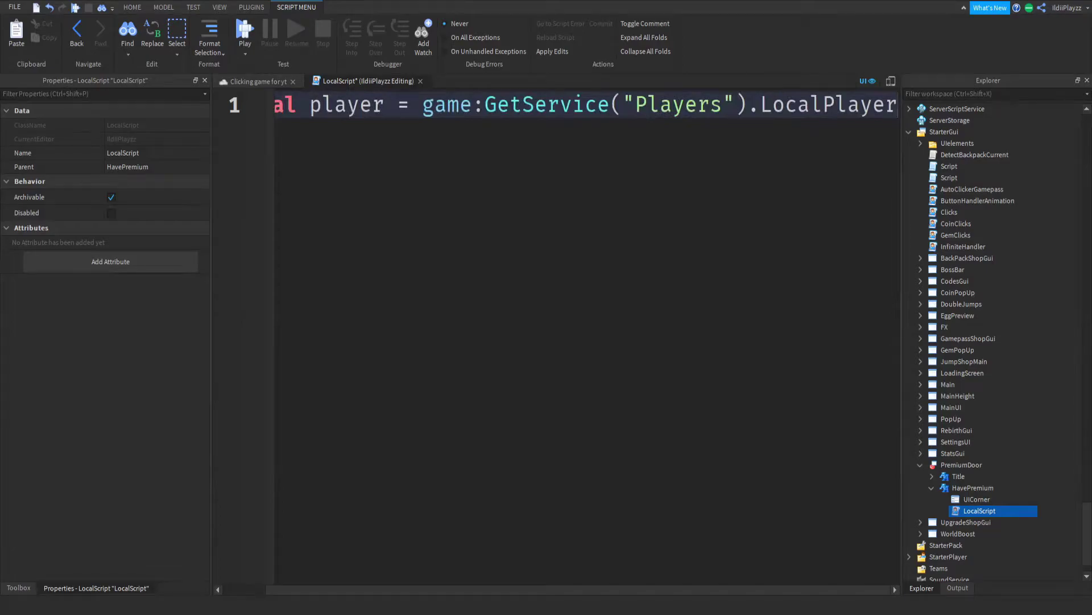
key("BackSpace")
key("BackSpace")
key("BackSpace")
key("BackSpace")
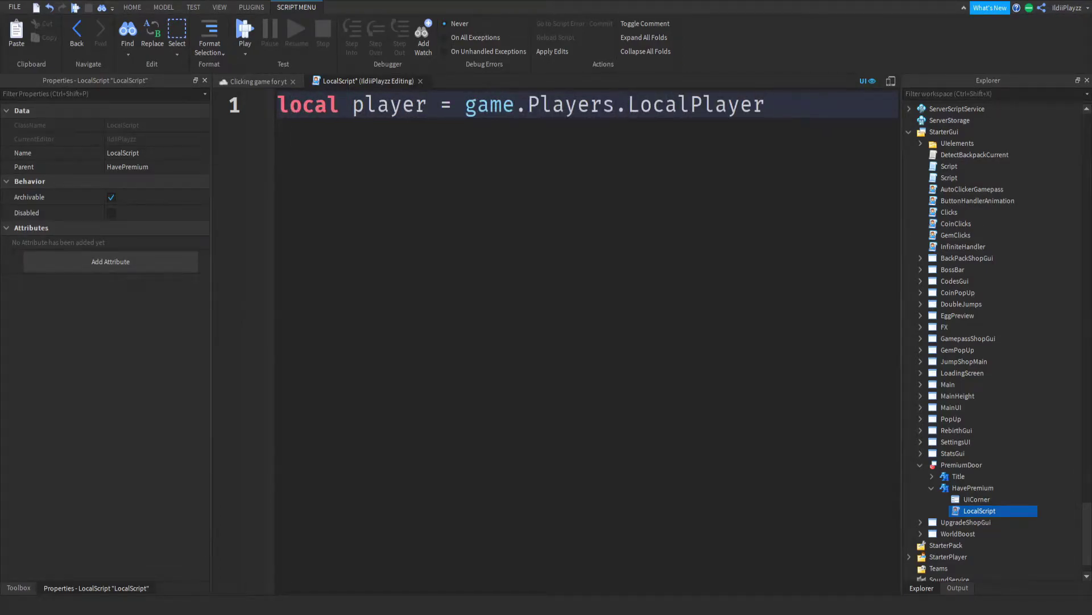
key("Return")
key("Return")
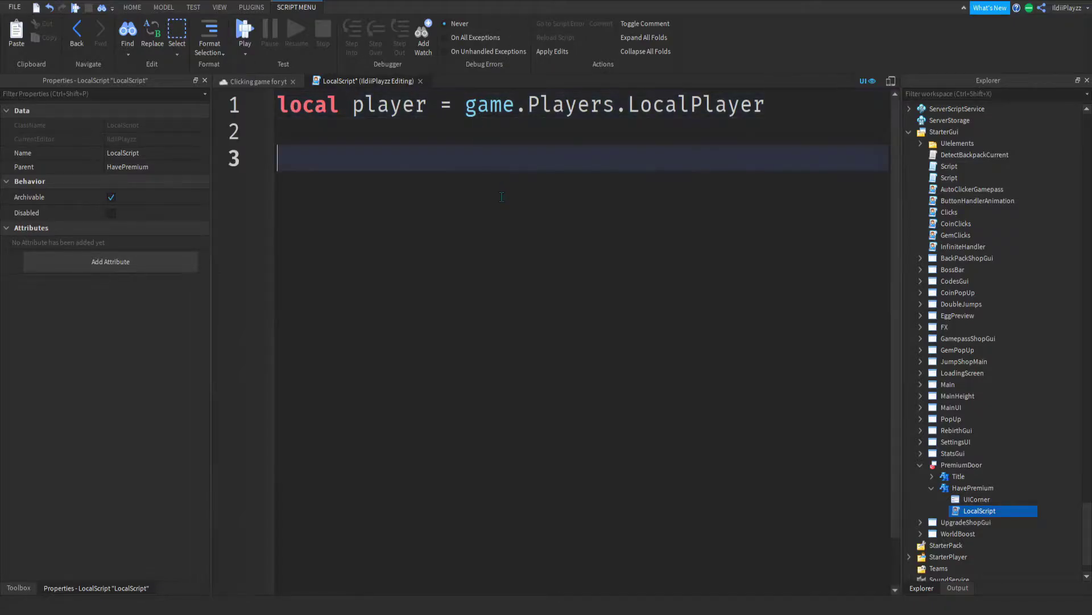
type("wh")
type("ile wait() do")
Add a while loop that shows green (0,255,0) 'You Have Premium!' for Premium members, and start an else.
key("Return")
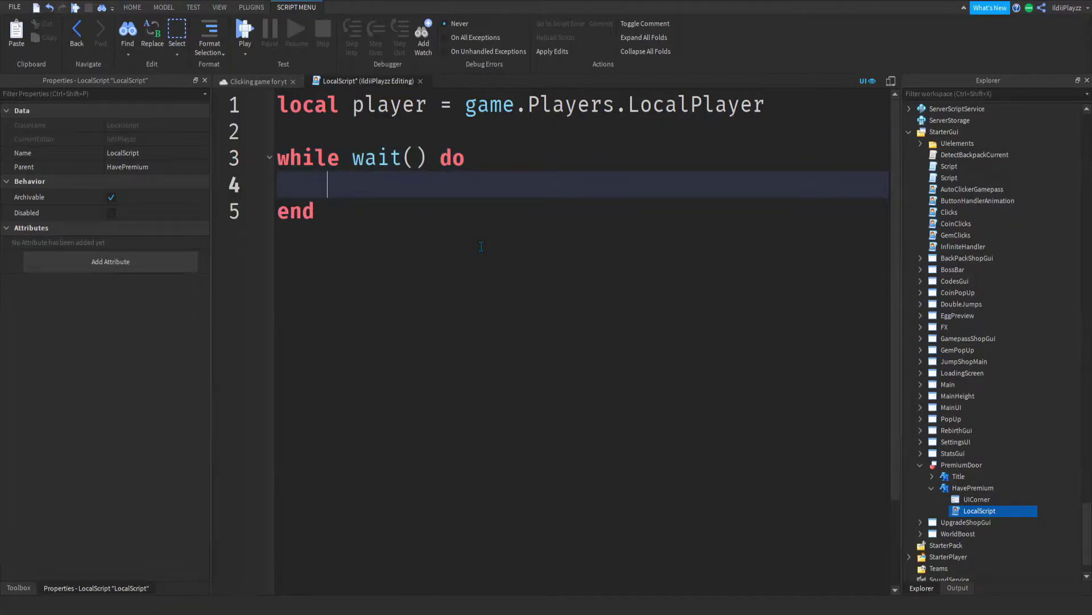
type("if playe")
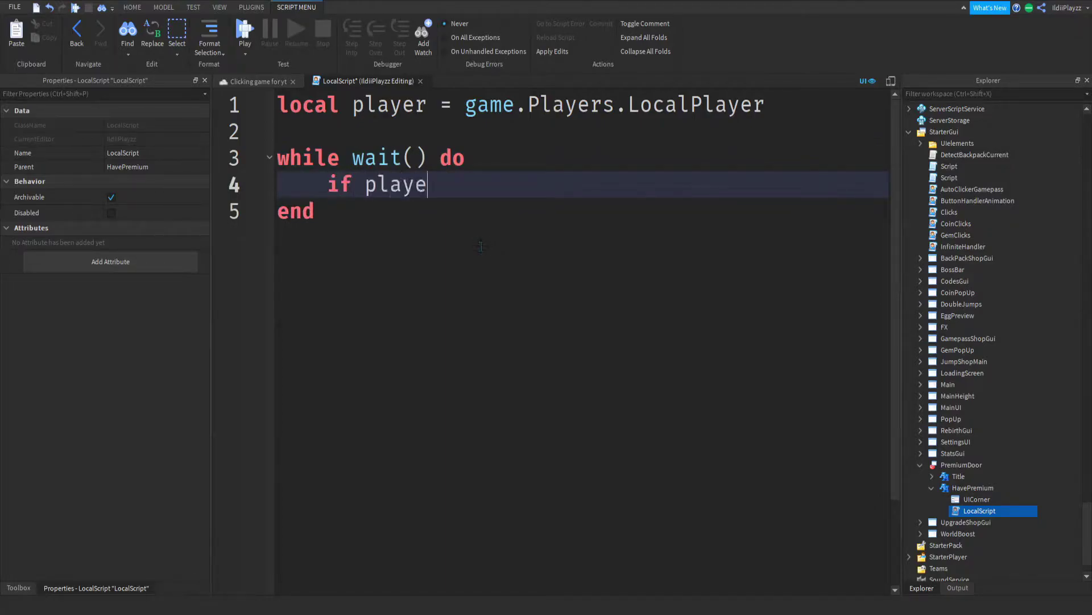
type("r.me")
type("Member")
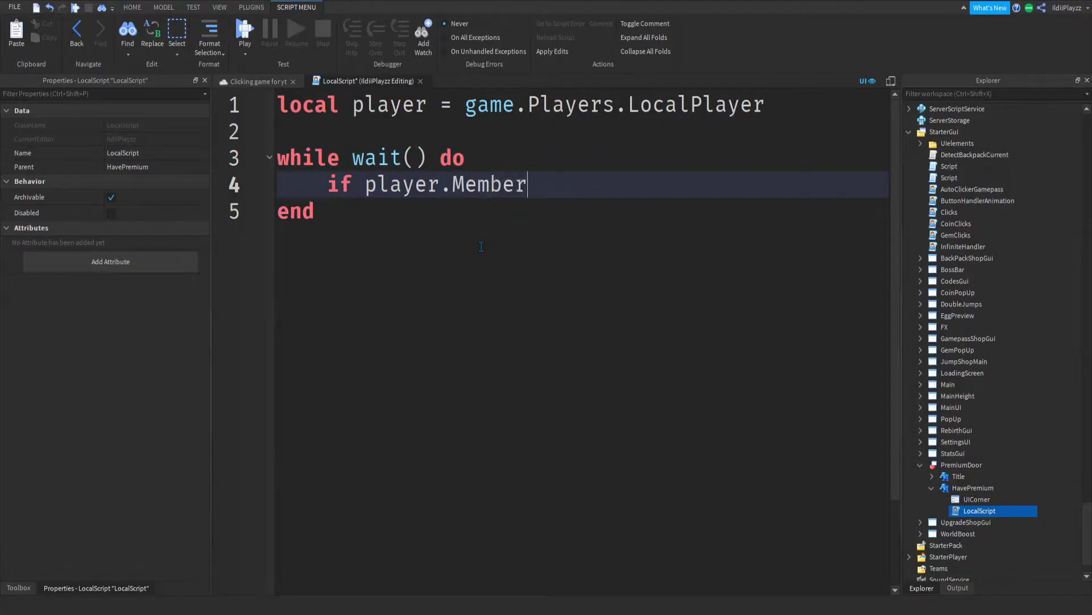
type("shipTy")
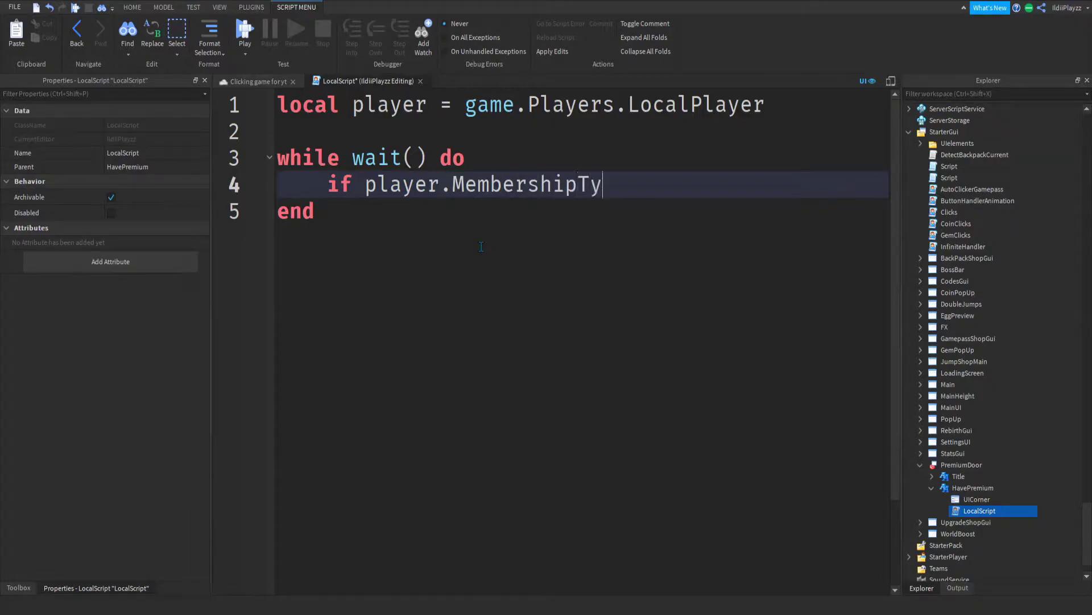
type("pe == En")
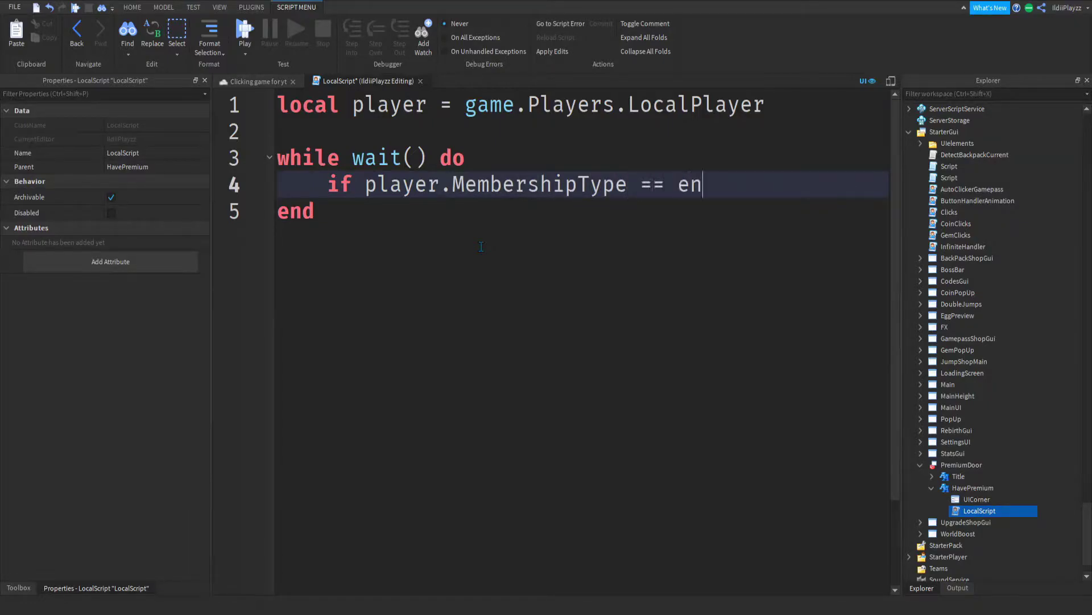
type("um.Memb")
key("Tab")
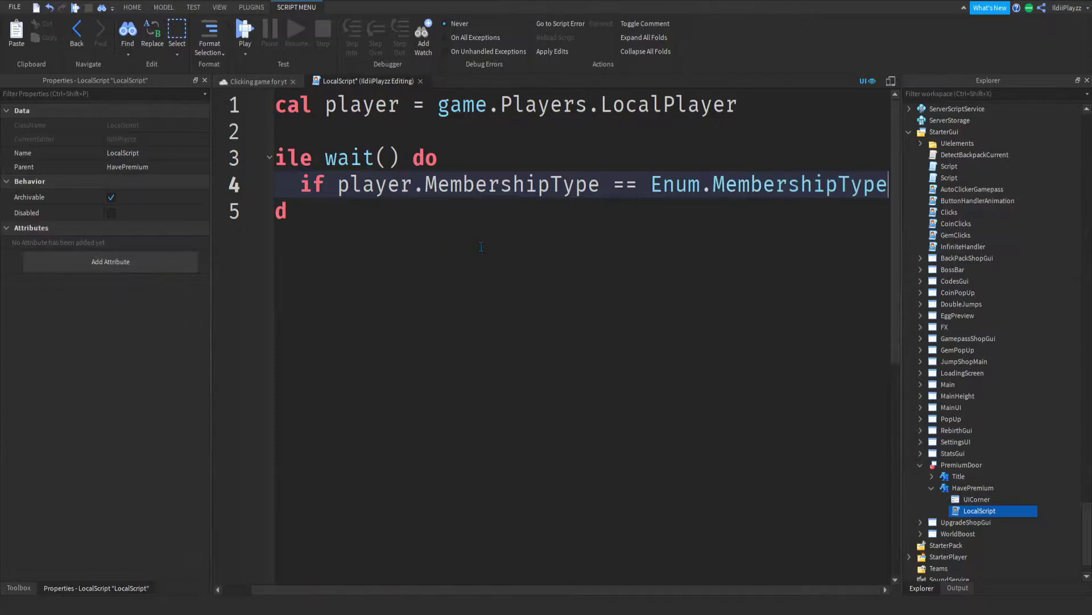
type(".pre")
key("Tab")
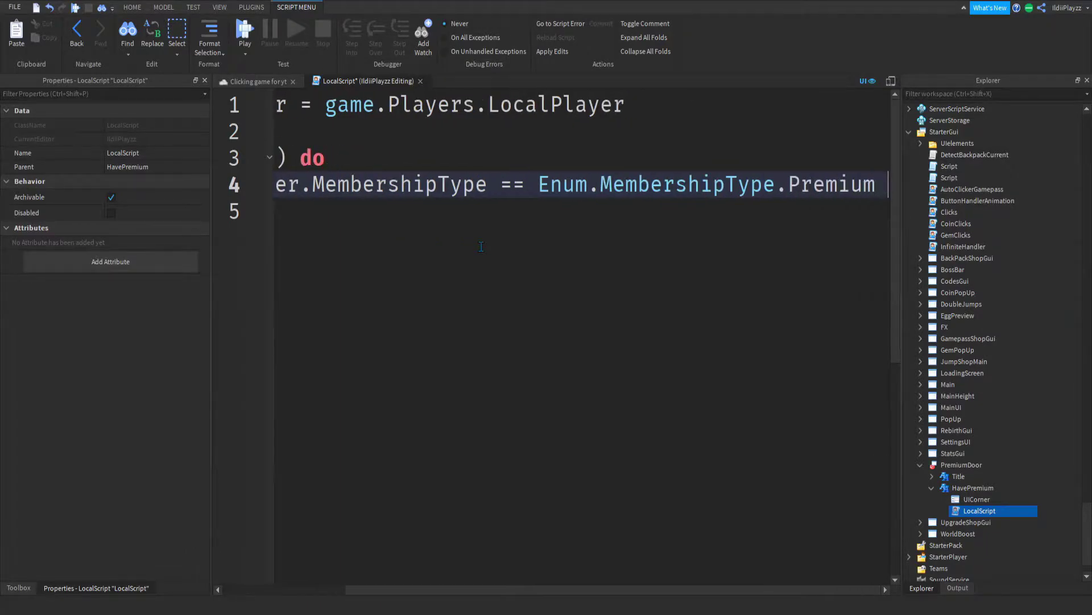
type("then")
key("Return")
type("script.")
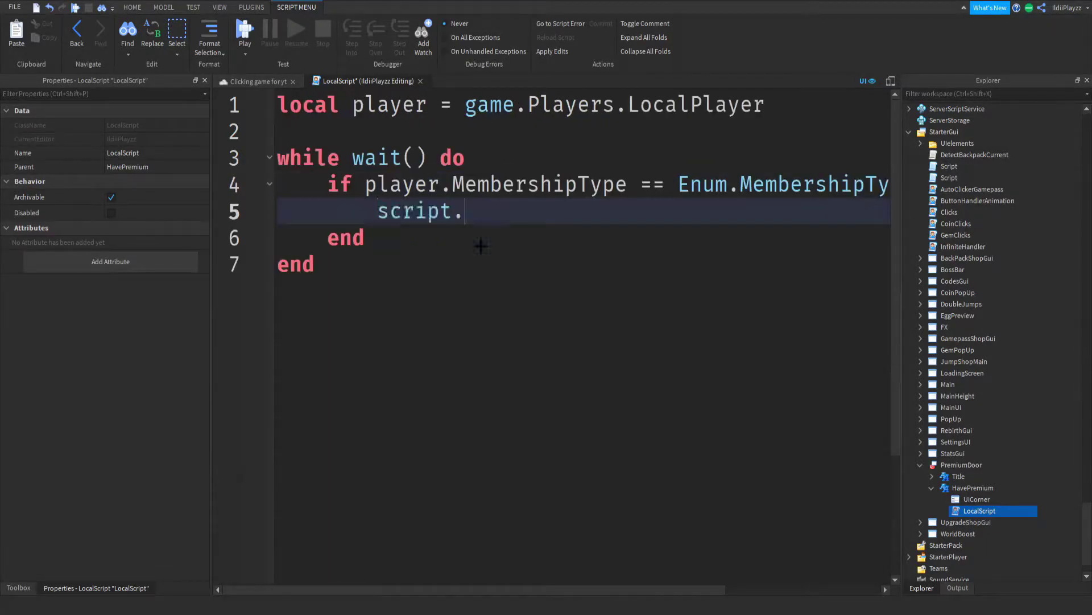
type("Parent.Text = \"Y")
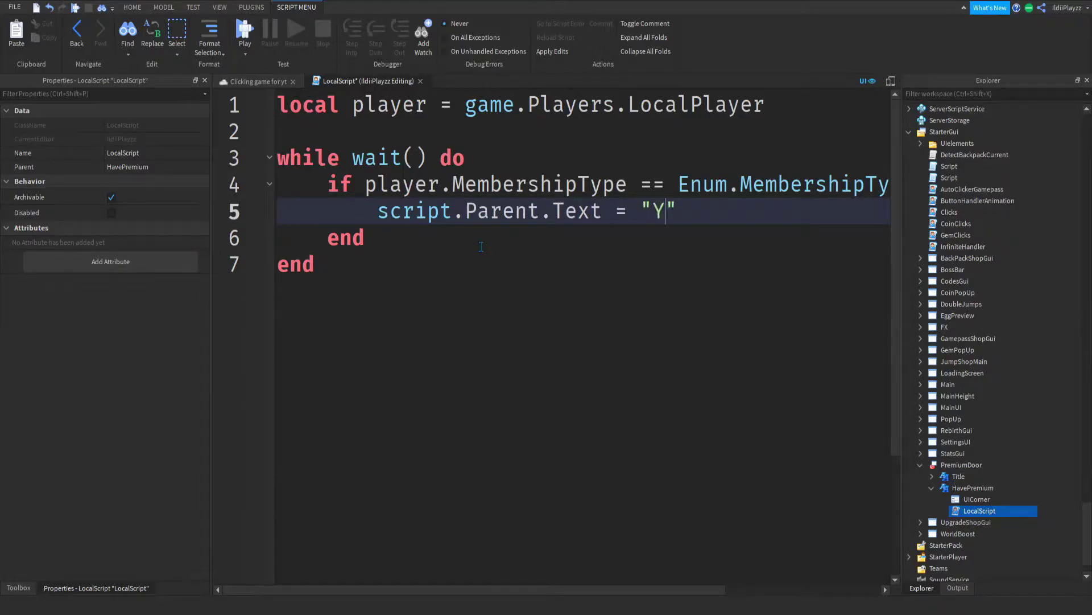
type("ou Ha")
type("ve Pr")
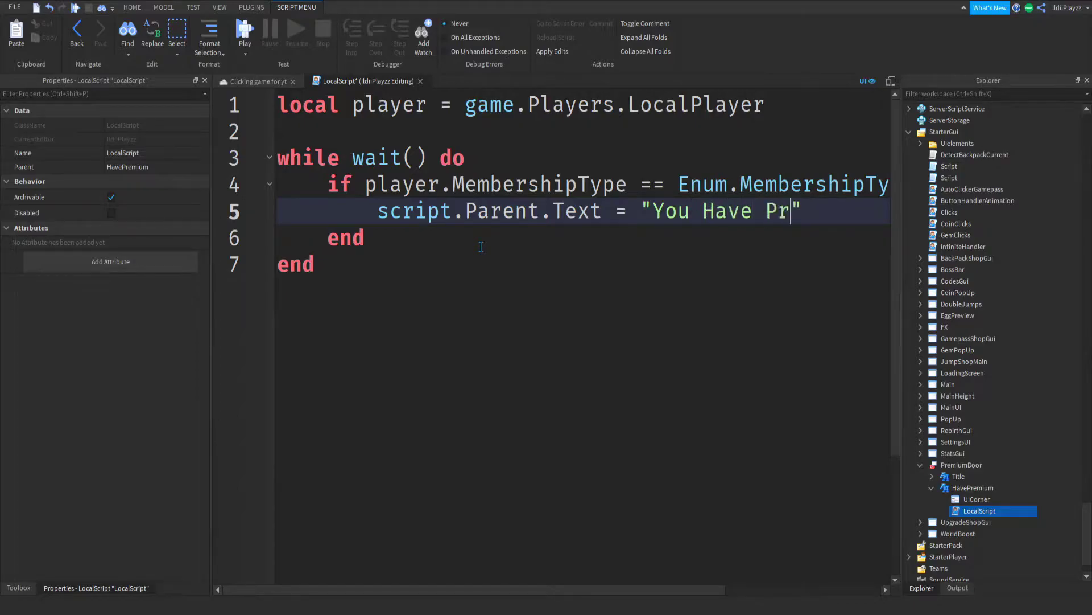
type("em")
type("mi")
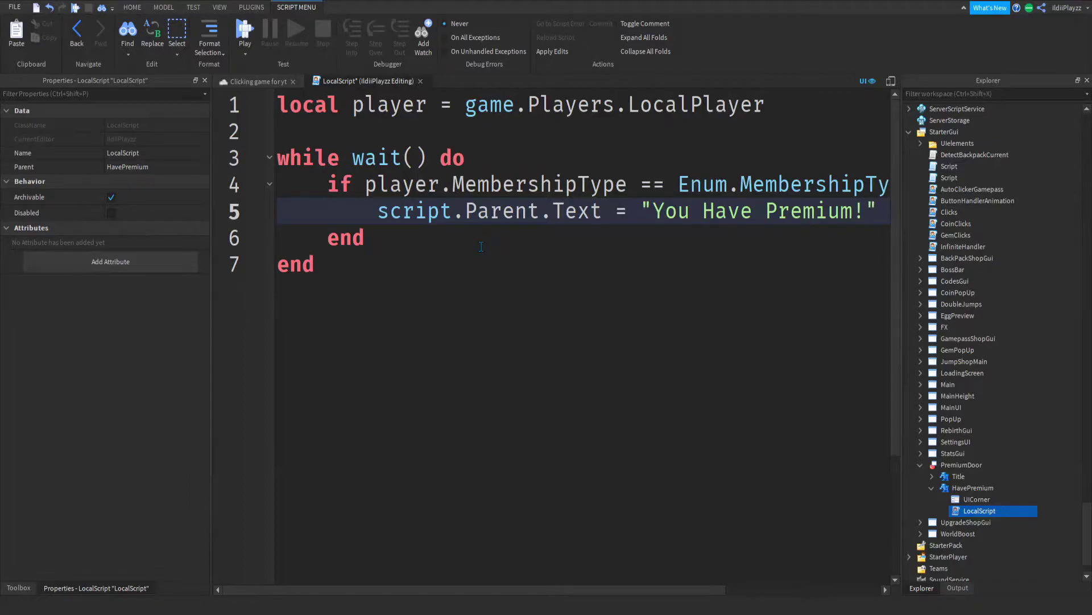
key("Return")
type("sc")
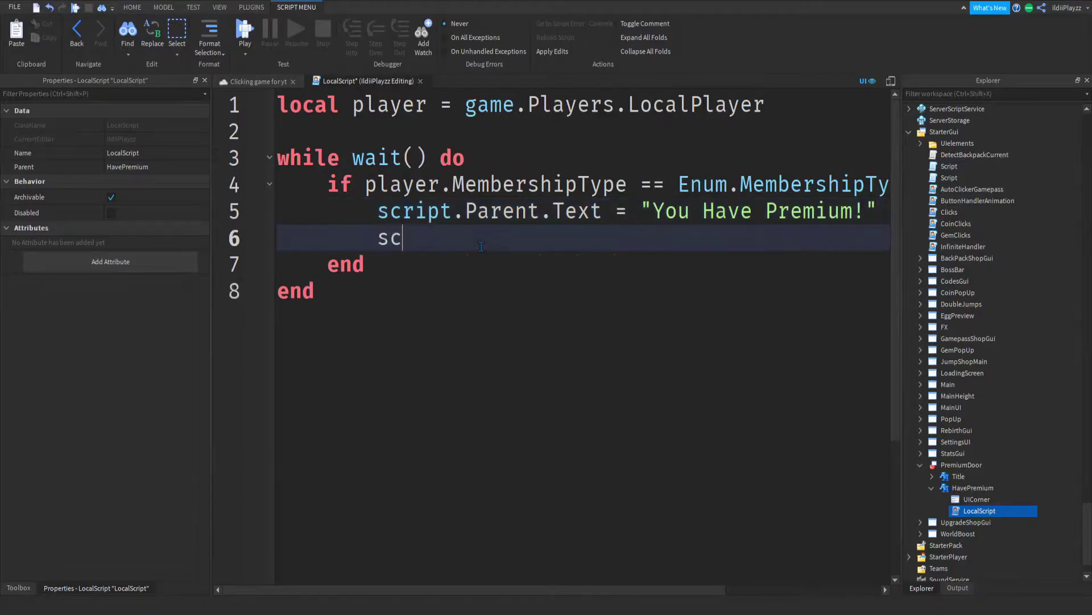
type("ript./Parent.")
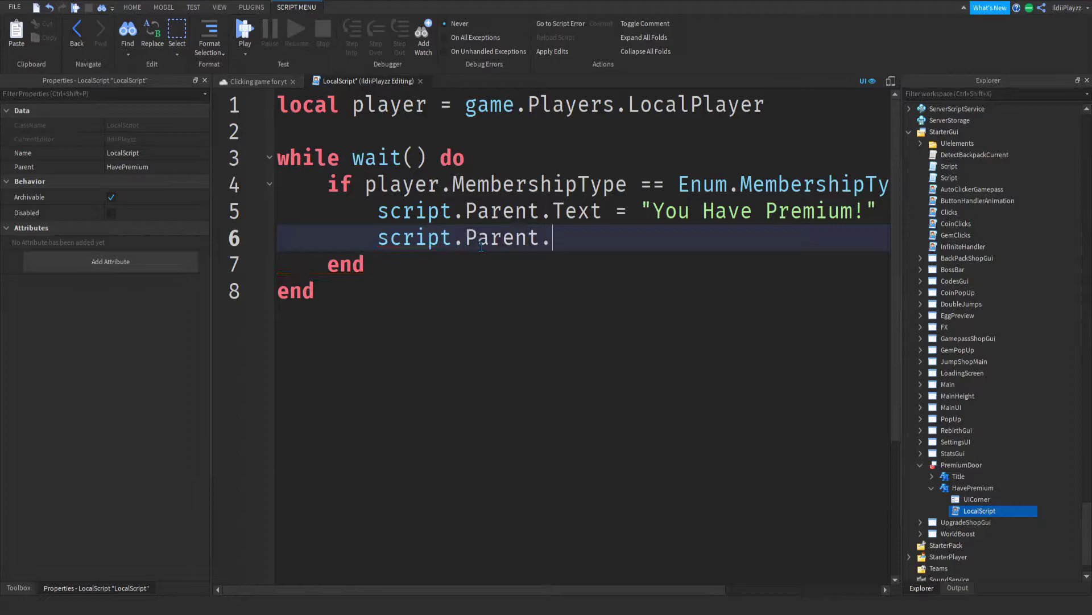
type("Text")
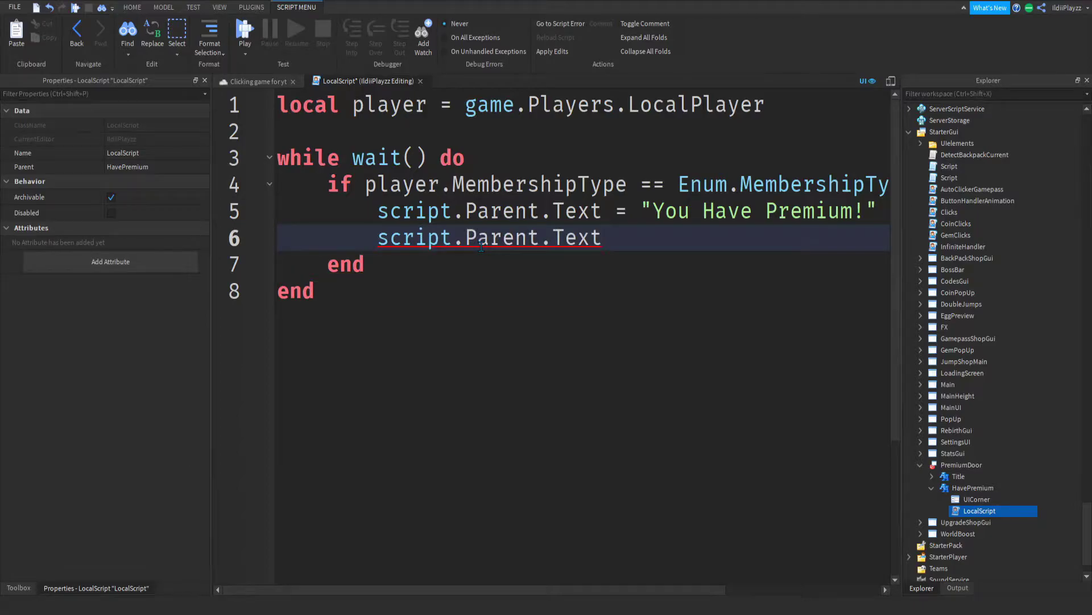
type("color3 = col")
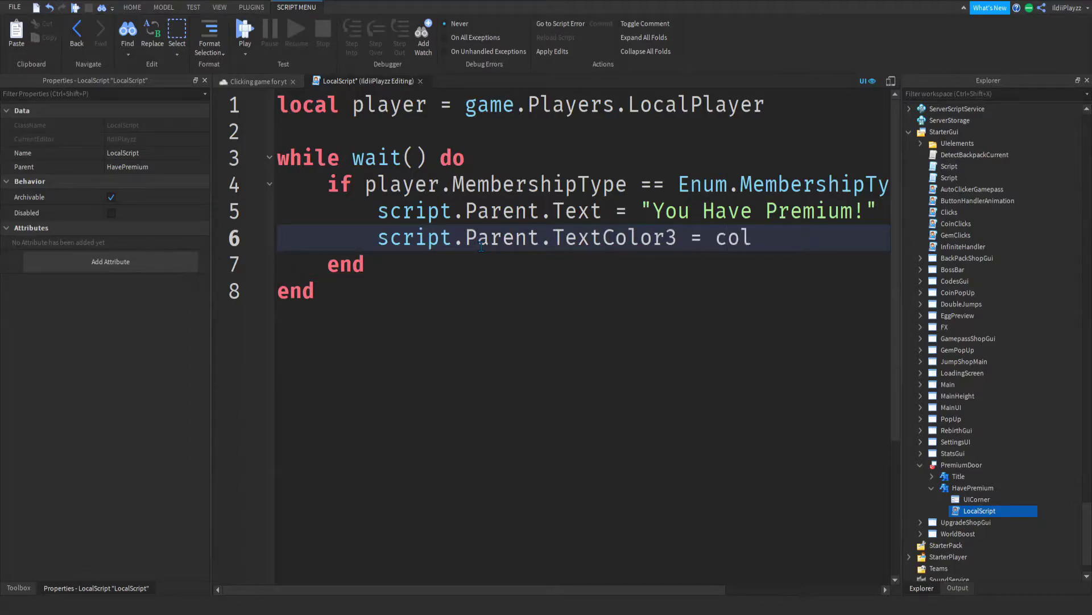
key("Tab")
type(".fromRGB(")
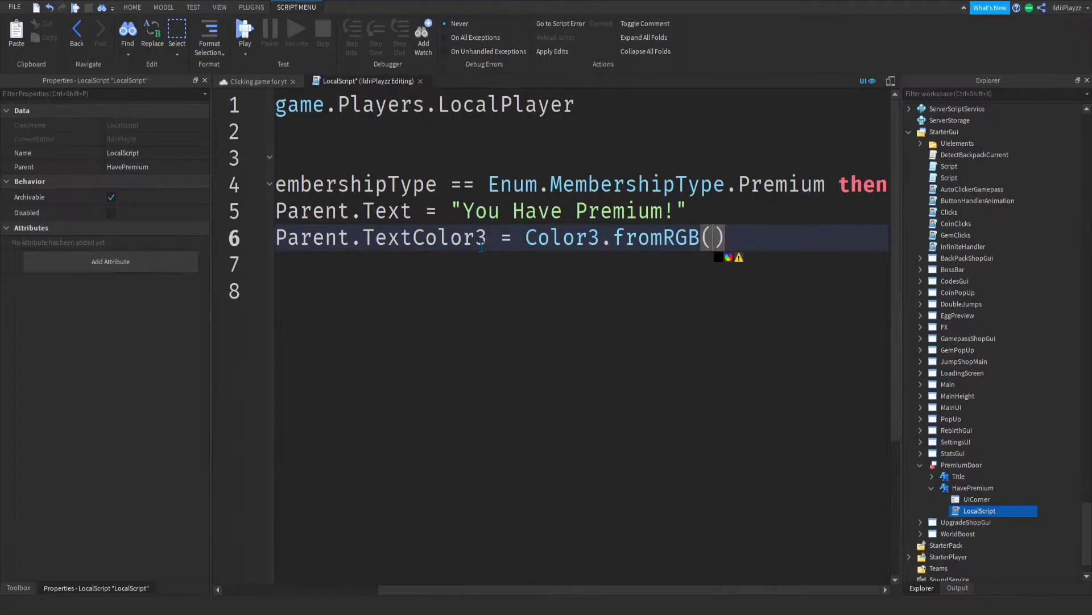
type("0,0,25")
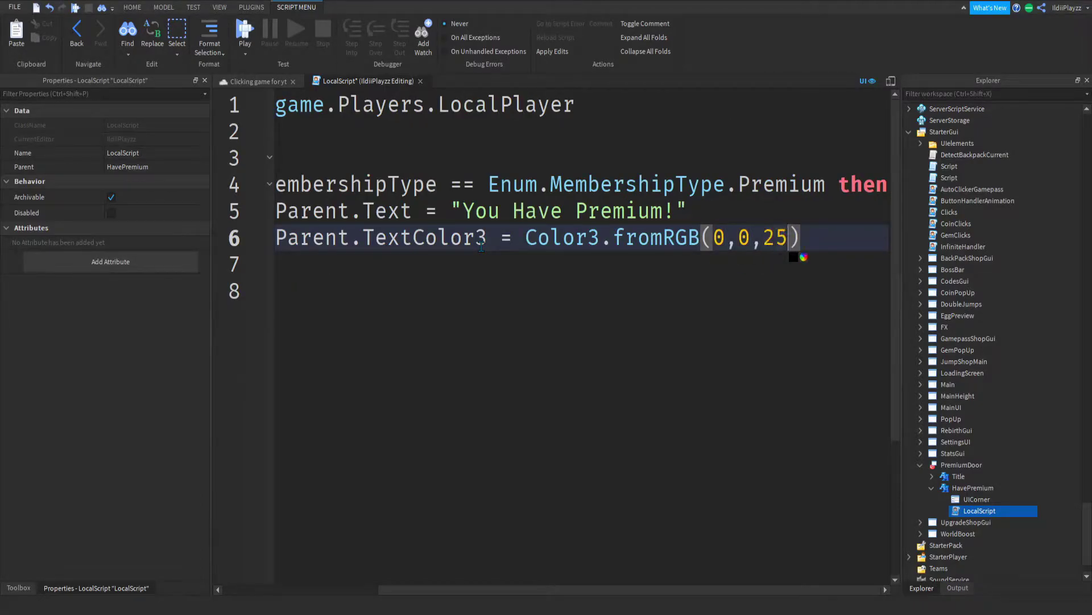
type("0")
key("BackSpace")
key("BackSpace")
key("BackSpace")
key("BackSpace")
key("BackSpace")
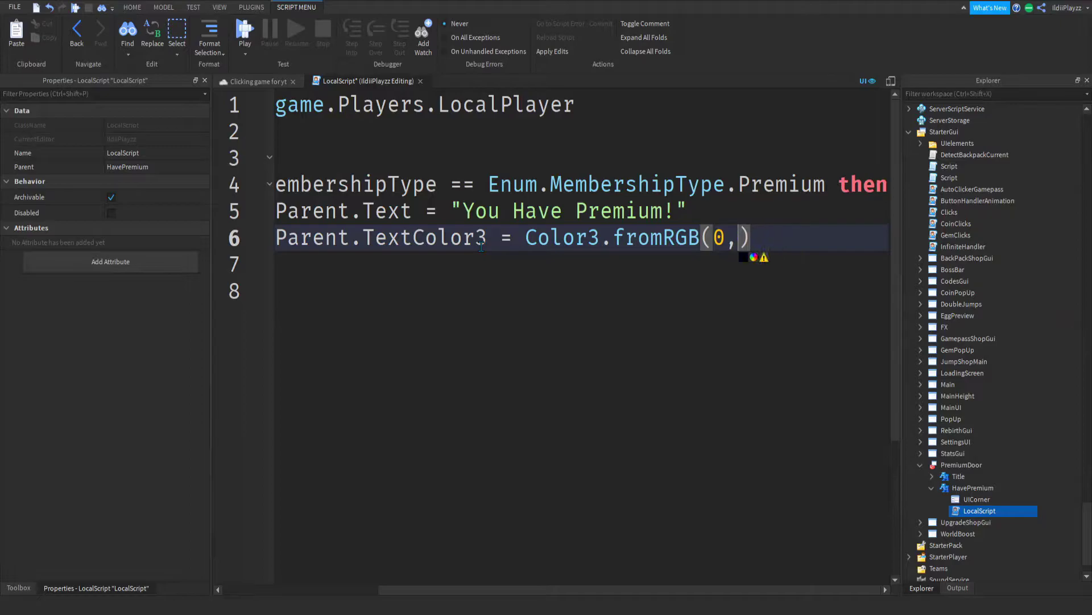
type("255,0")
key("End")
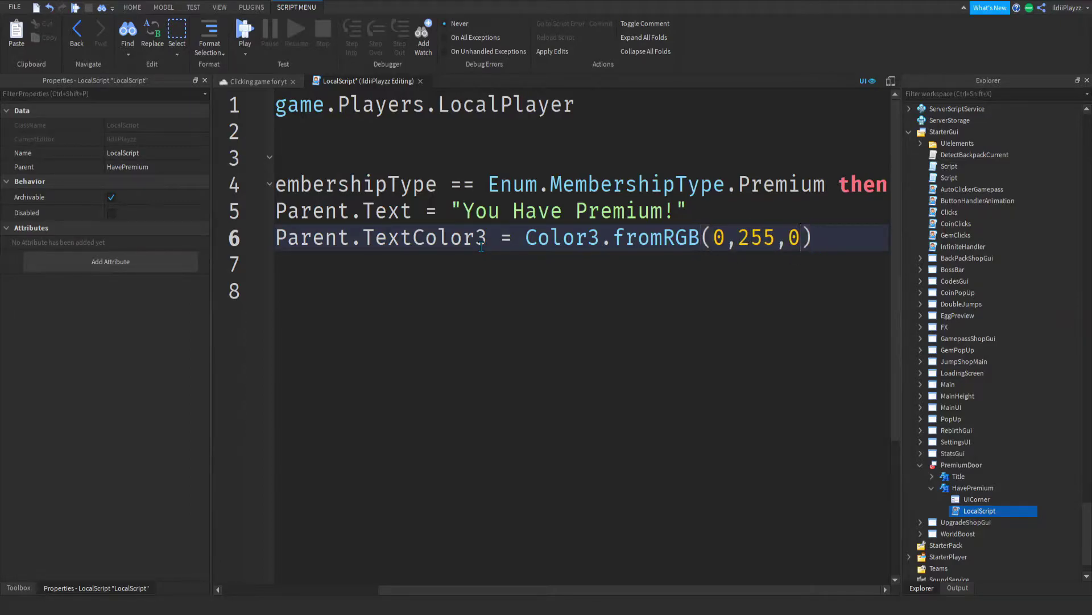
key("Return")
type("else")
key("Return")
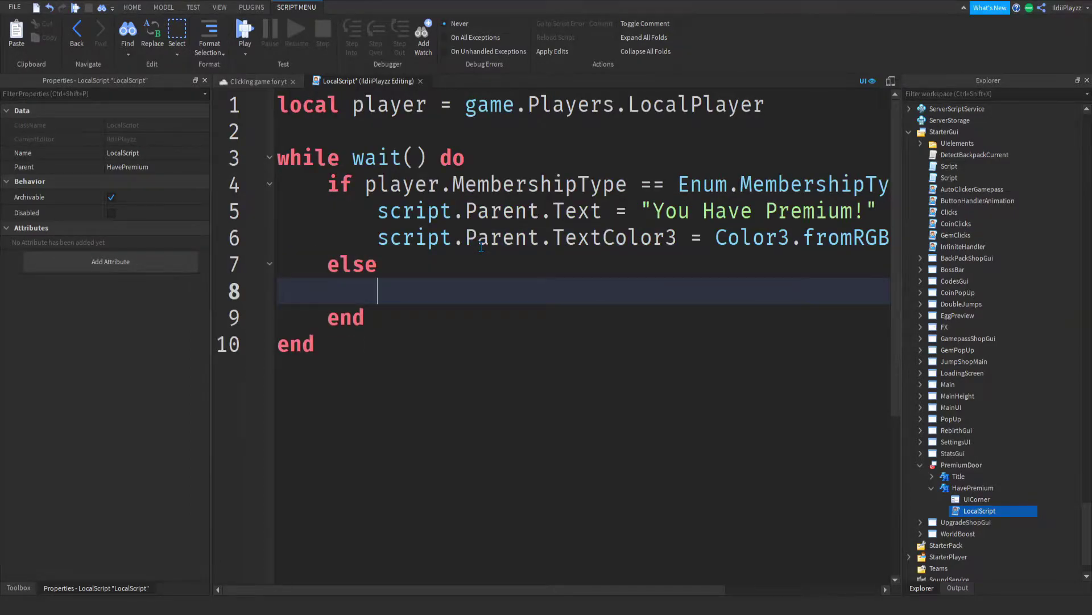
scroll(660, 348, "down", 2, "ctrl")
Copy lines 5-6 into the else branch and make its text 'YOU DO NOT HAVE PREMIUM!'.
left_click_drag(826, 201, 343, 181)
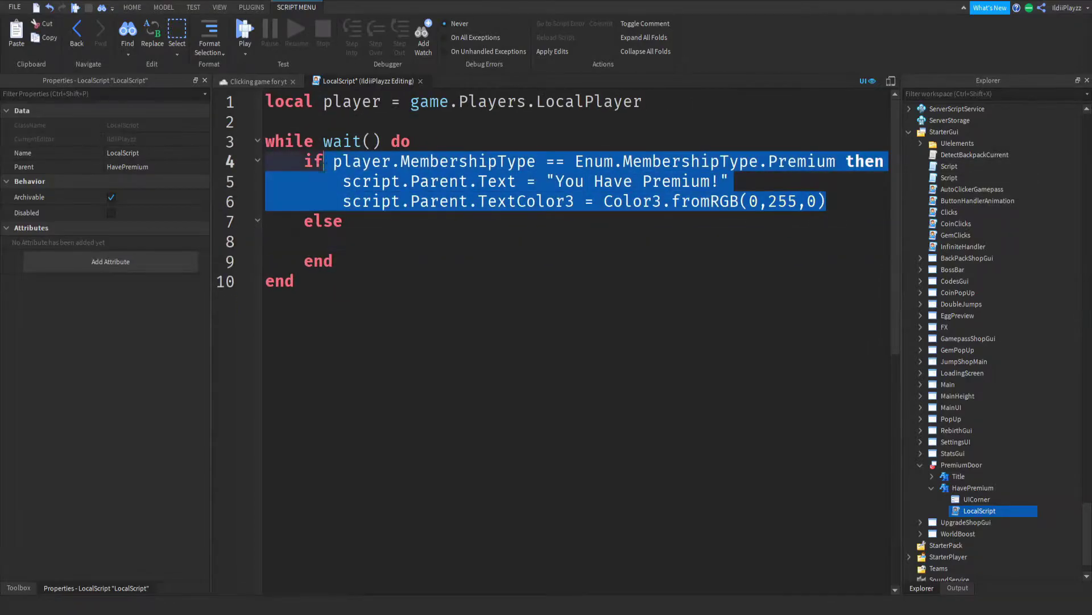
key("ctrl+c")
left_click(359, 241)
key("ctrl+v")
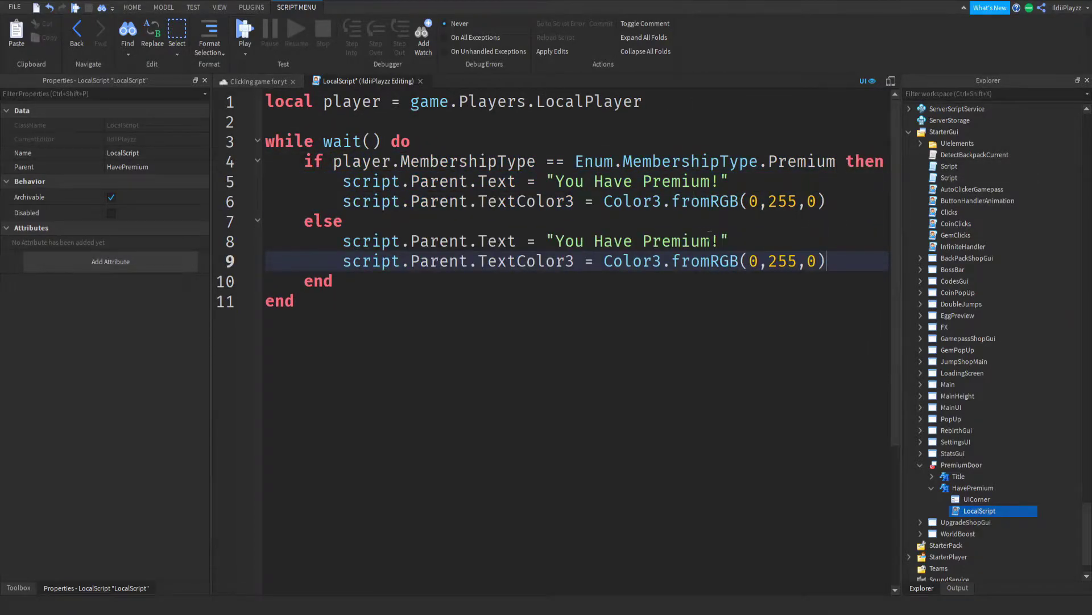
left_click(972, 488)
scroll(103, 342, "down", 5)
double_click(142, 399)
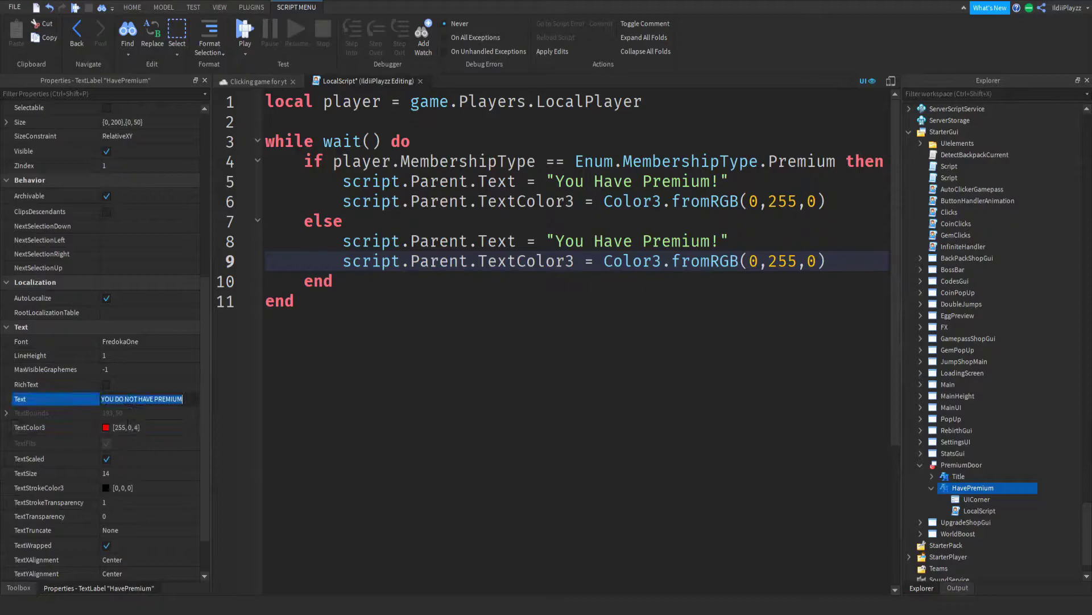
key("ctrl+c")
left_click_drag(722, 240, 556, 241)
key("ctrl+v")
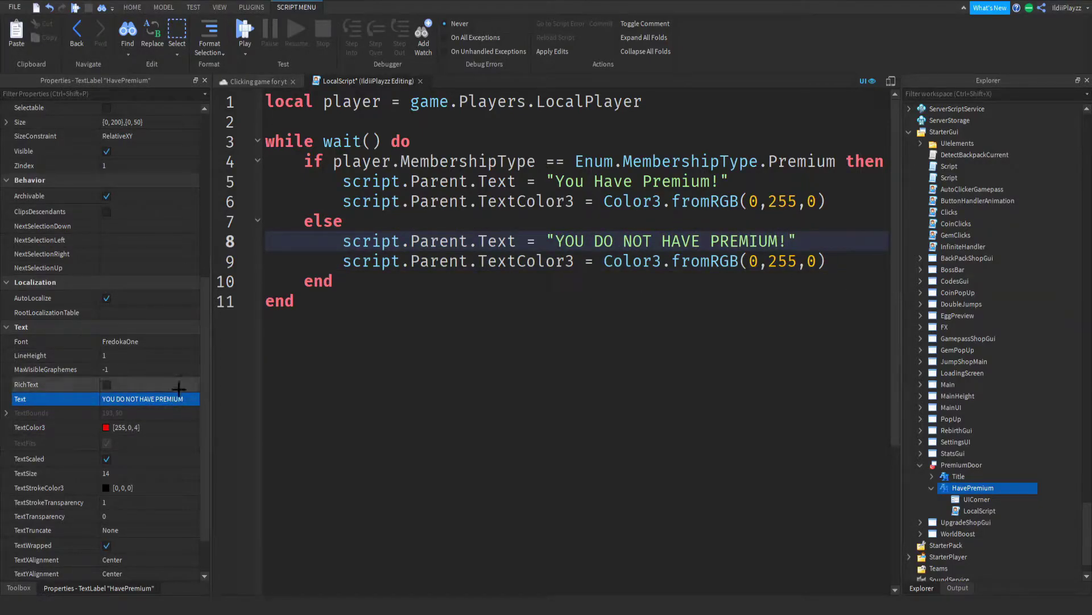
double_click(142, 399)
type("!")
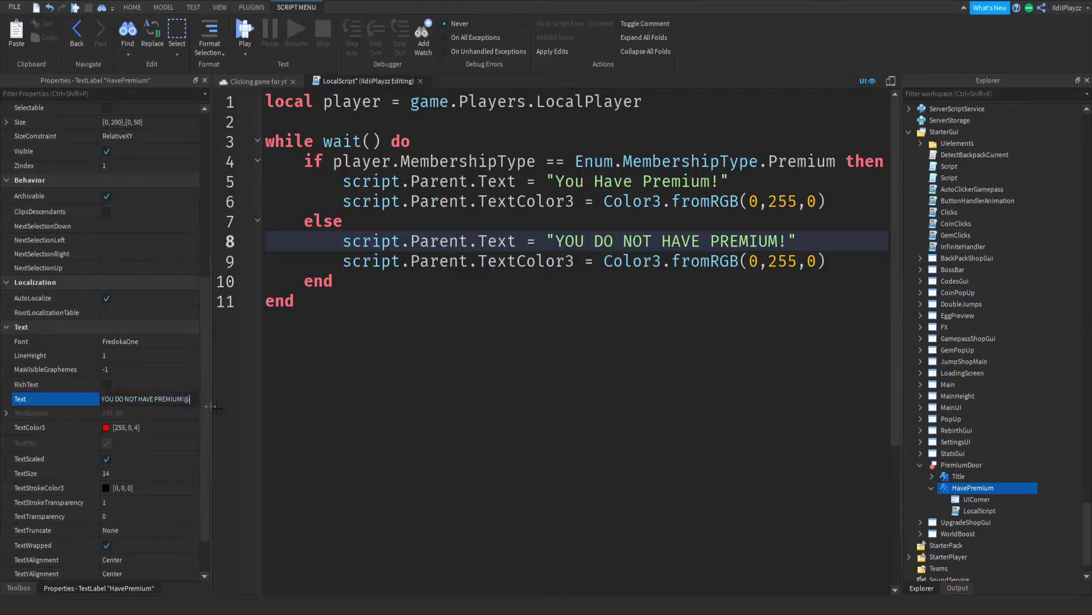
key("Return")
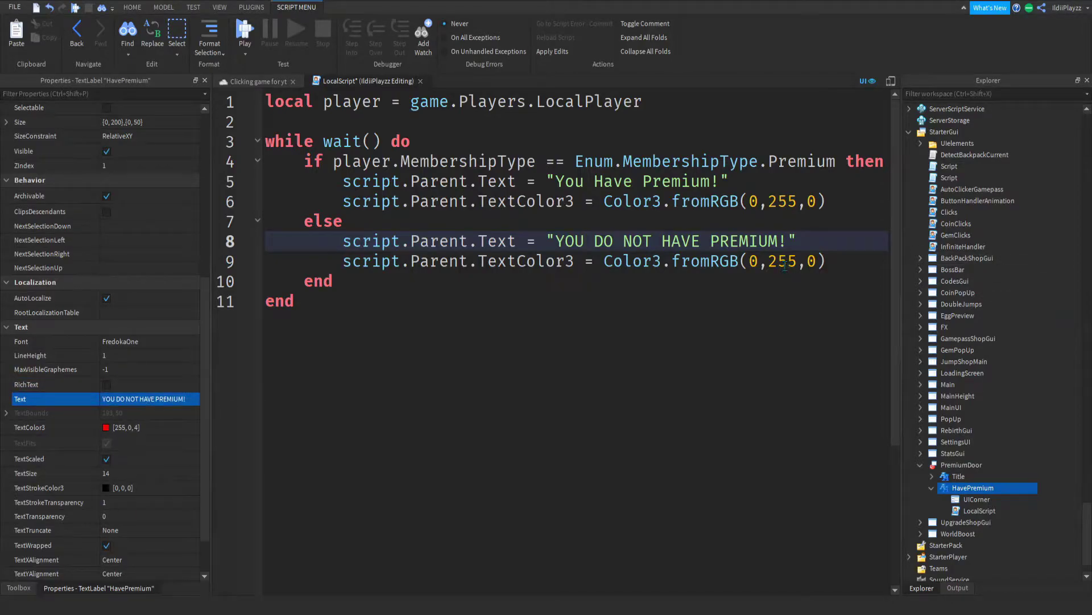
Set the else branch colour to red 255, 0, 4 and close the script.
double_click(781, 261)
type("0")
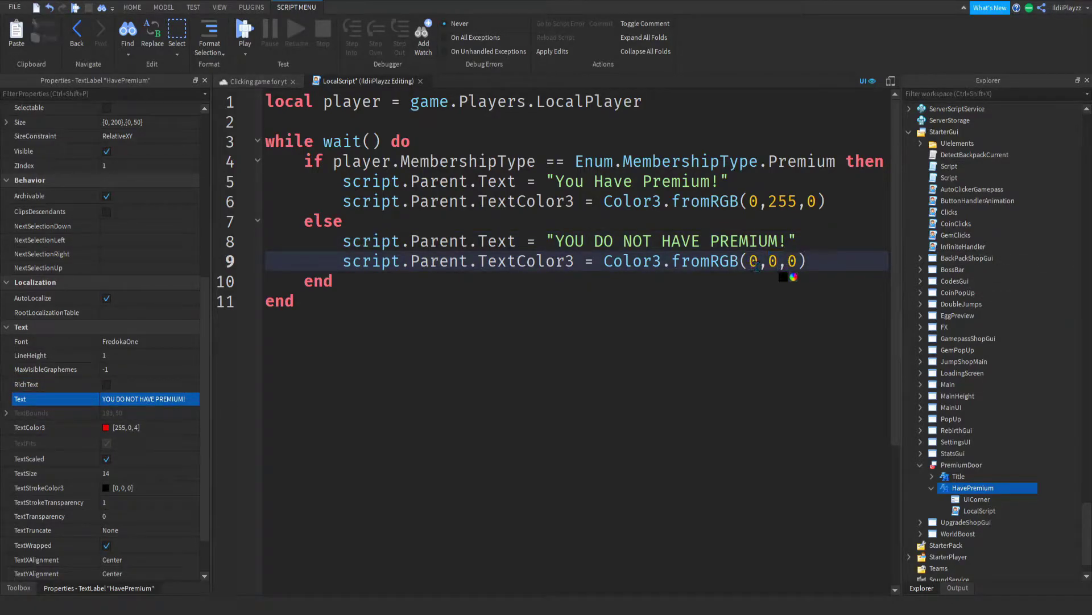
key("Down")
left_click_drag(799, 261, 750, 261)
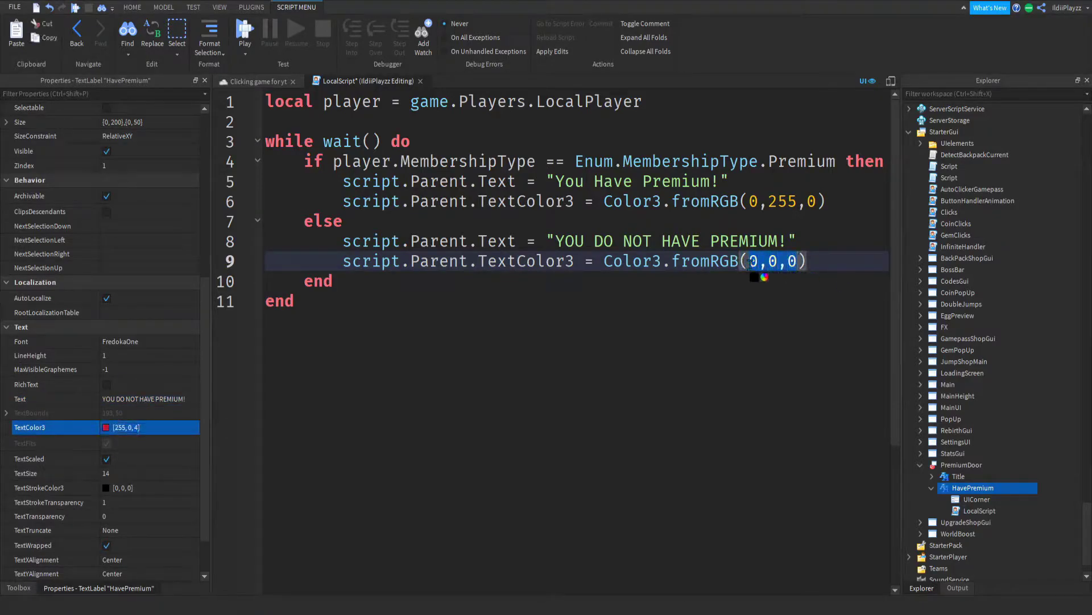
key("ctrl+v")
left_click(709, 344)
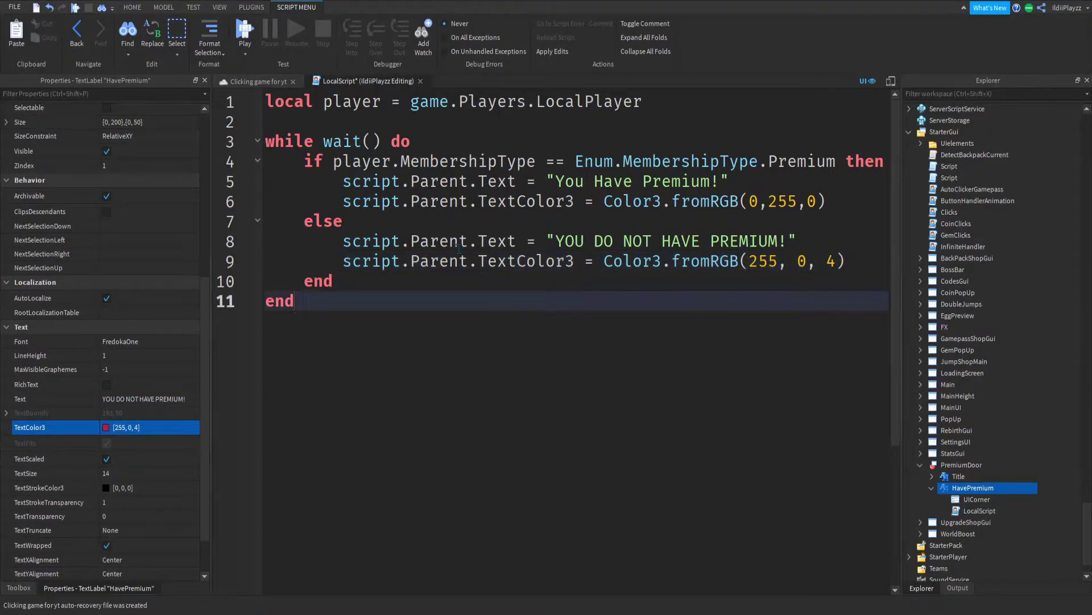
left_click(420, 80)
scroll(516, 170, "down", 5)
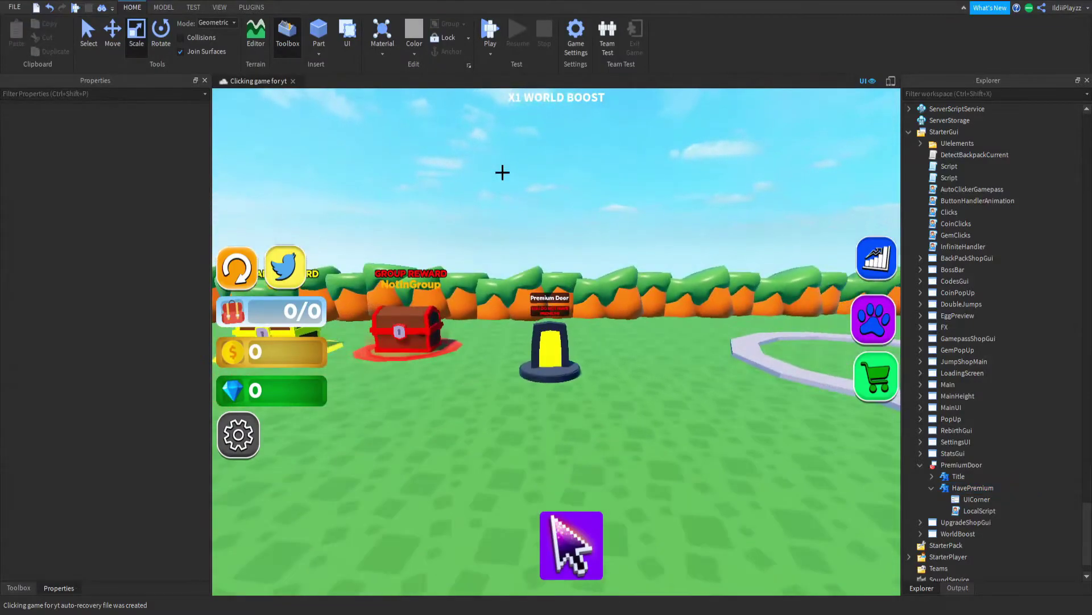
scroll(516, 170, "up", 4)
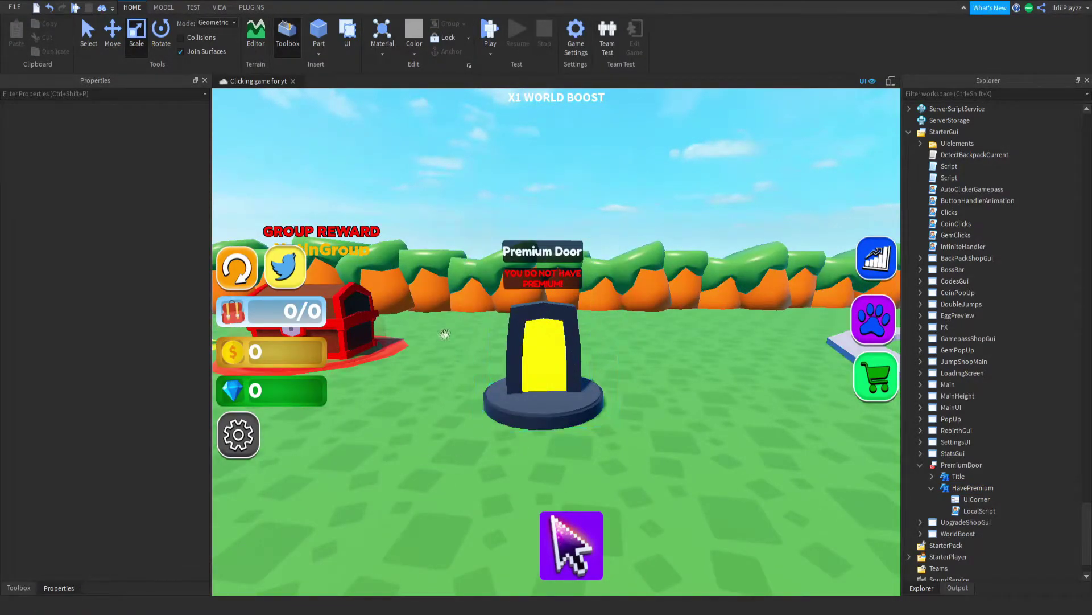
scroll(533, 319, "up", 4)
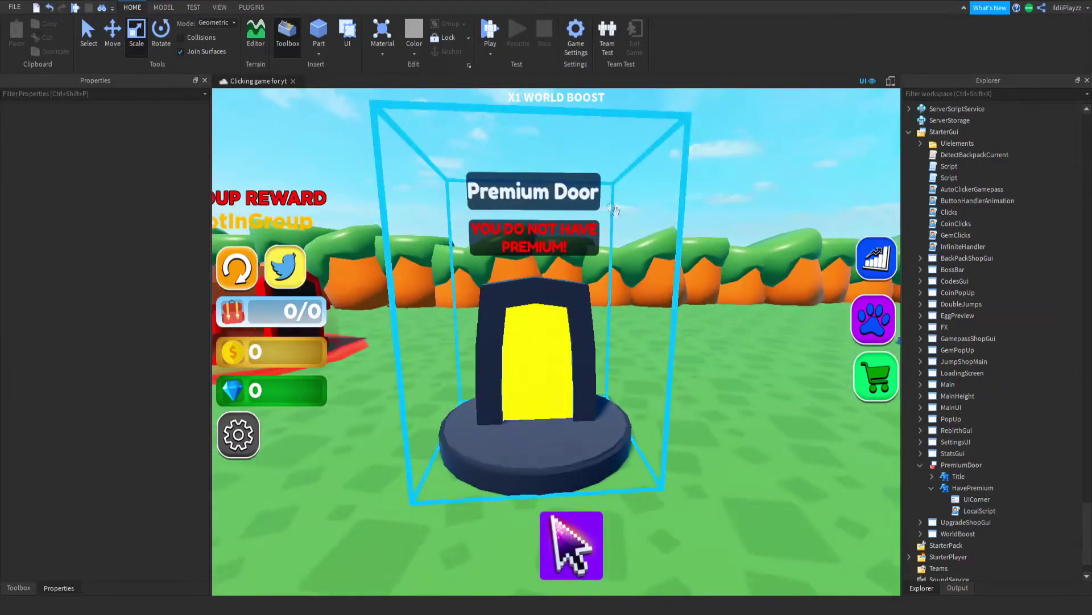
Change the HavePremium label's TextColor3 to white (255, 255, 255).
right_click_drag(478, 337, 598, 342)
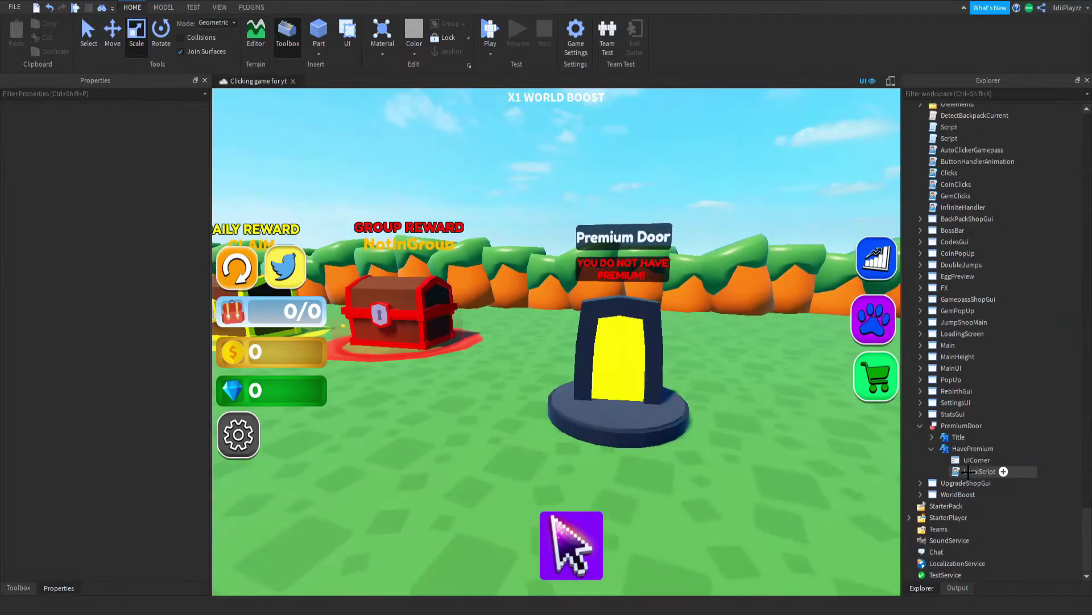
scroll(972, 476, "down", 2)
left_click(973, 448)
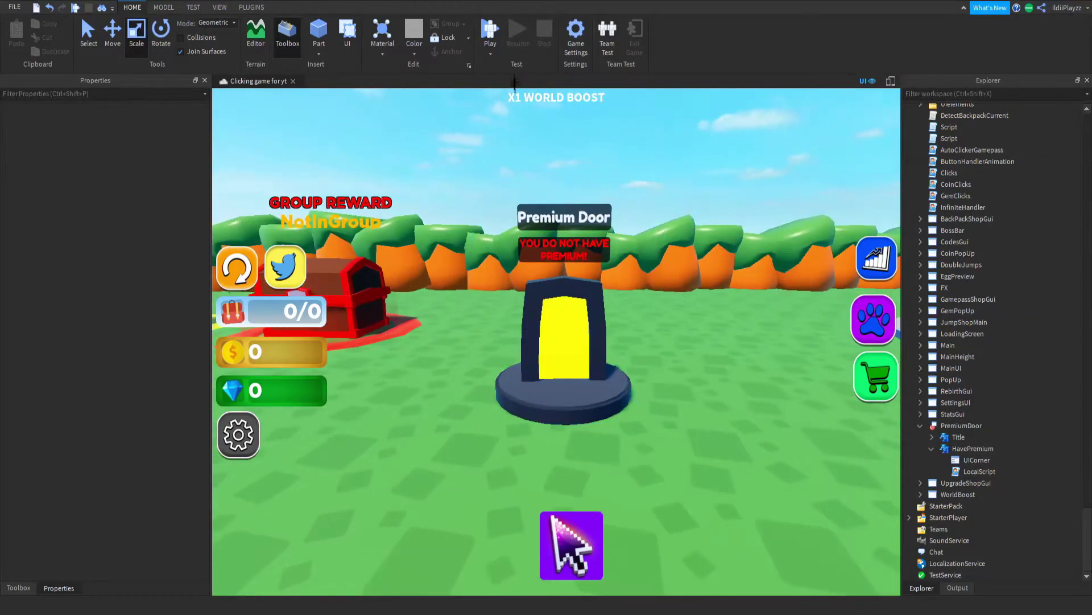
left_click(974, 448)
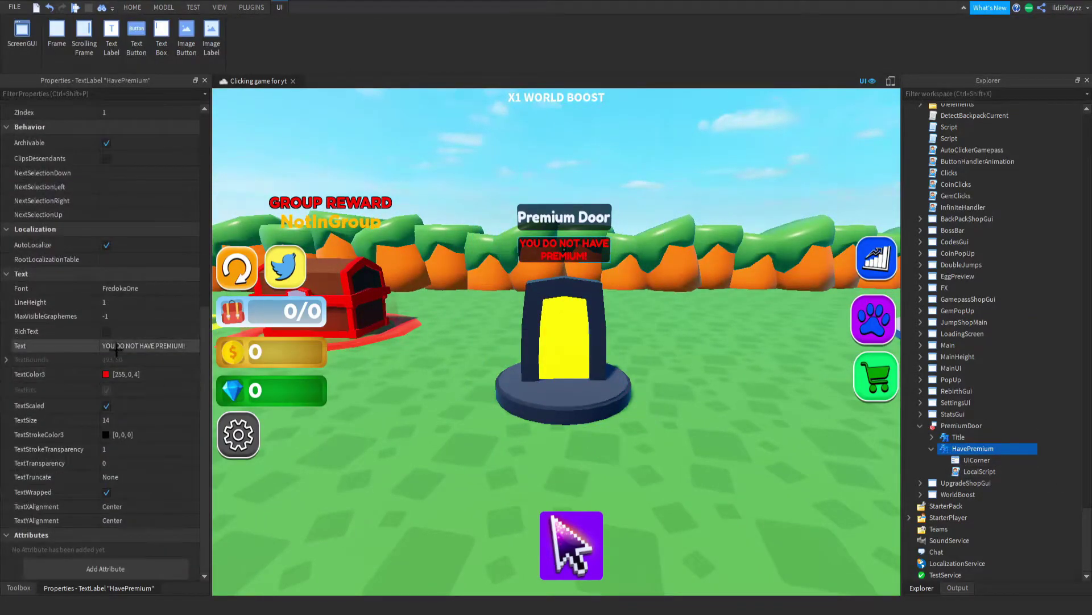
left_click(107, 374)
key("ctrl+z")
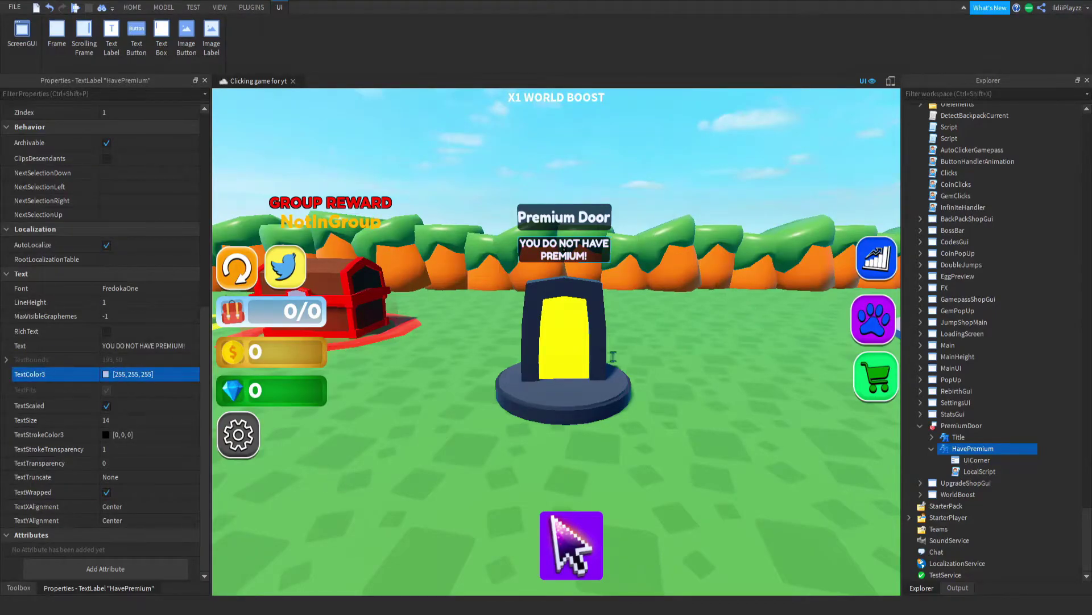
left_click(627, 416)
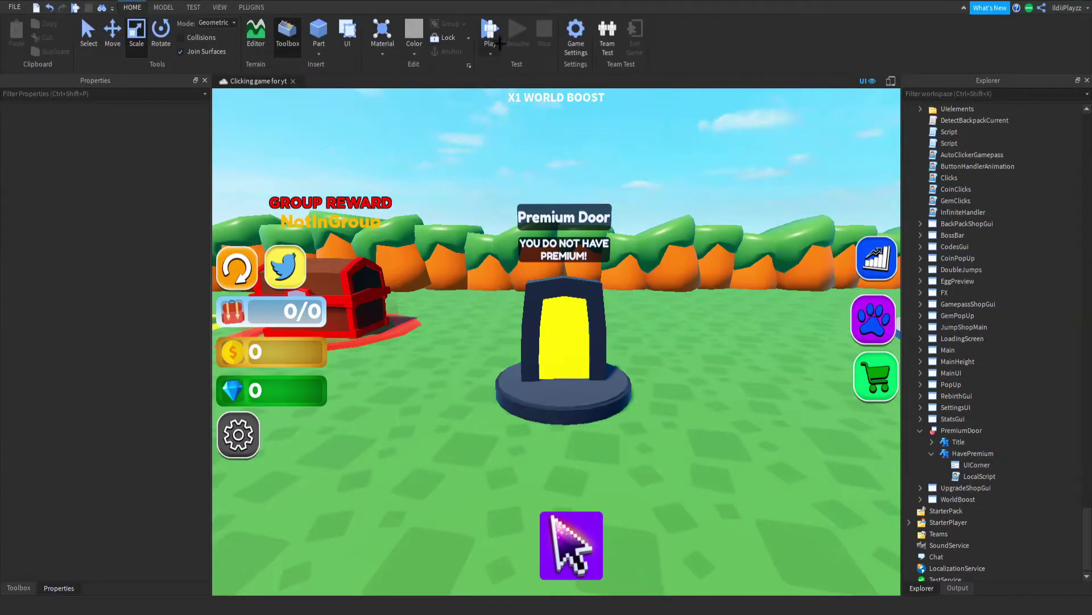
Start a playtest and walk the character up to the Premium Door pad.
left_click(490, 36)
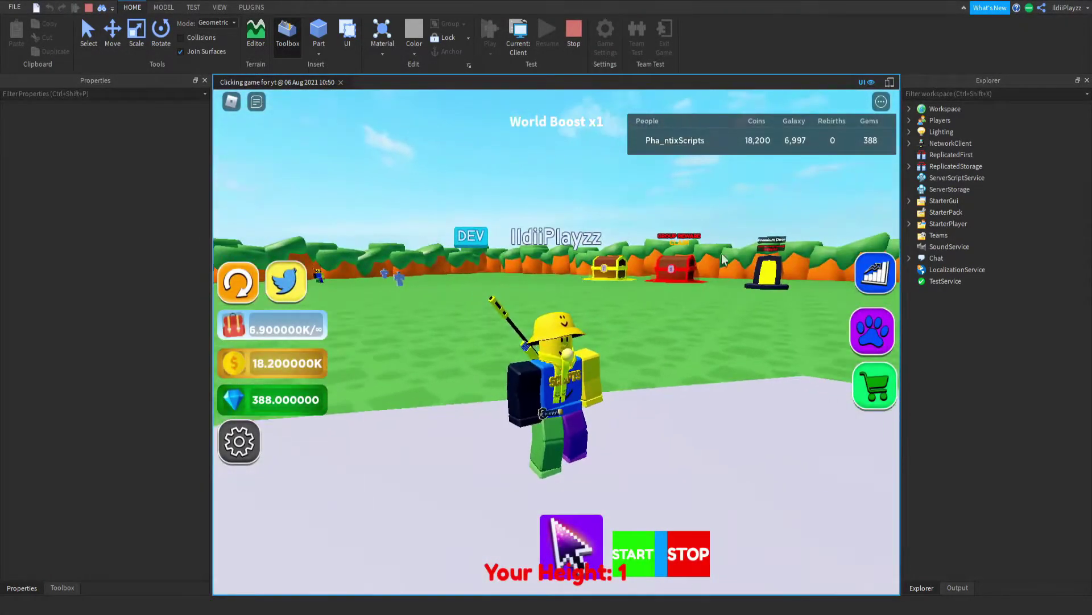
key("w")
right_click_drag(551, 282, 680, 269)
key("w")
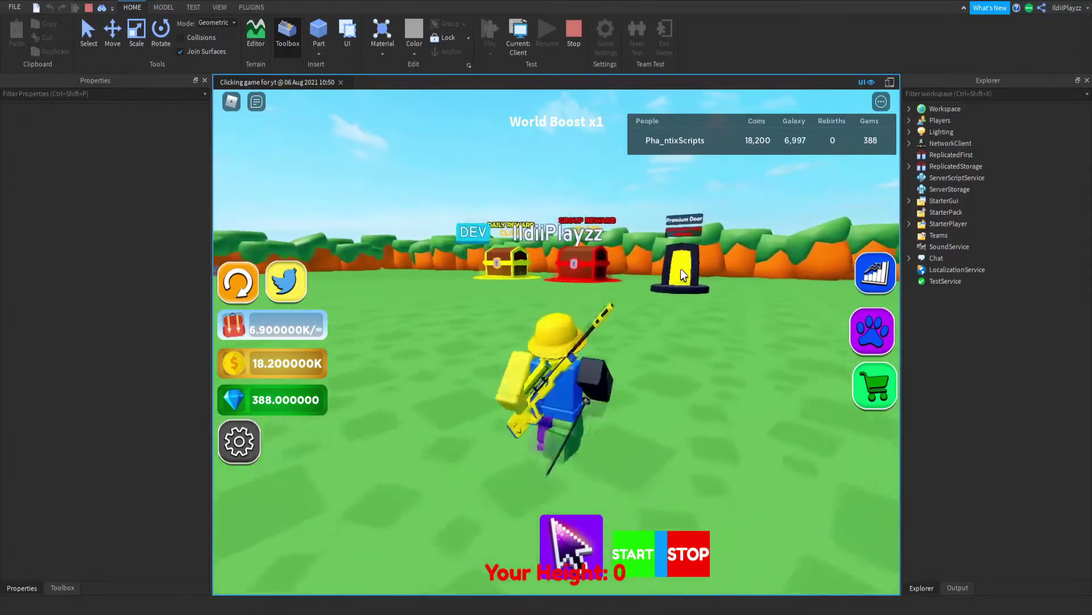
key("w")
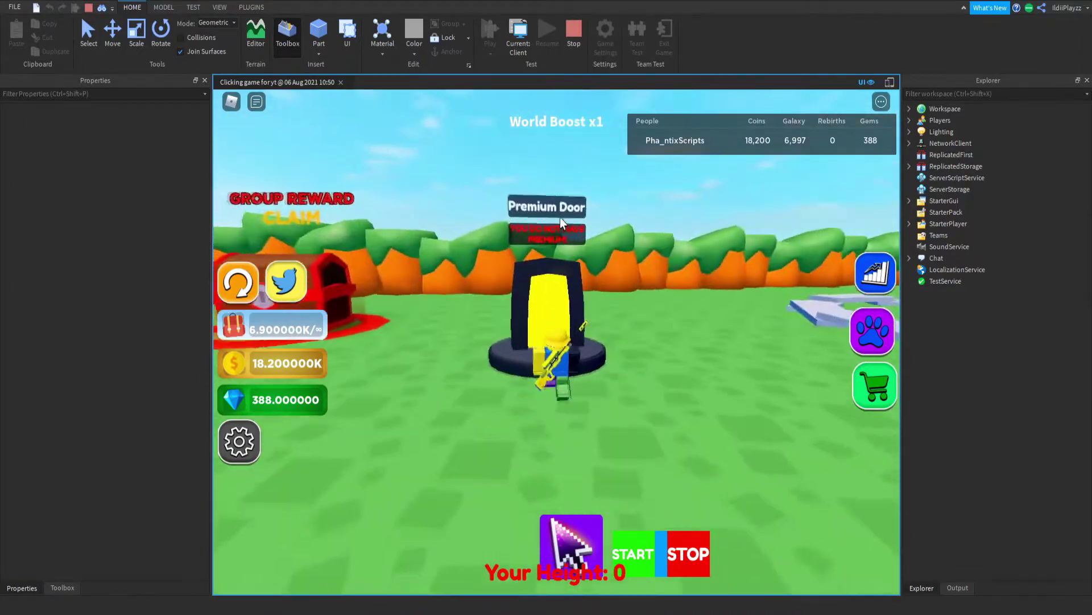
left_click(547, 226)
key("w")
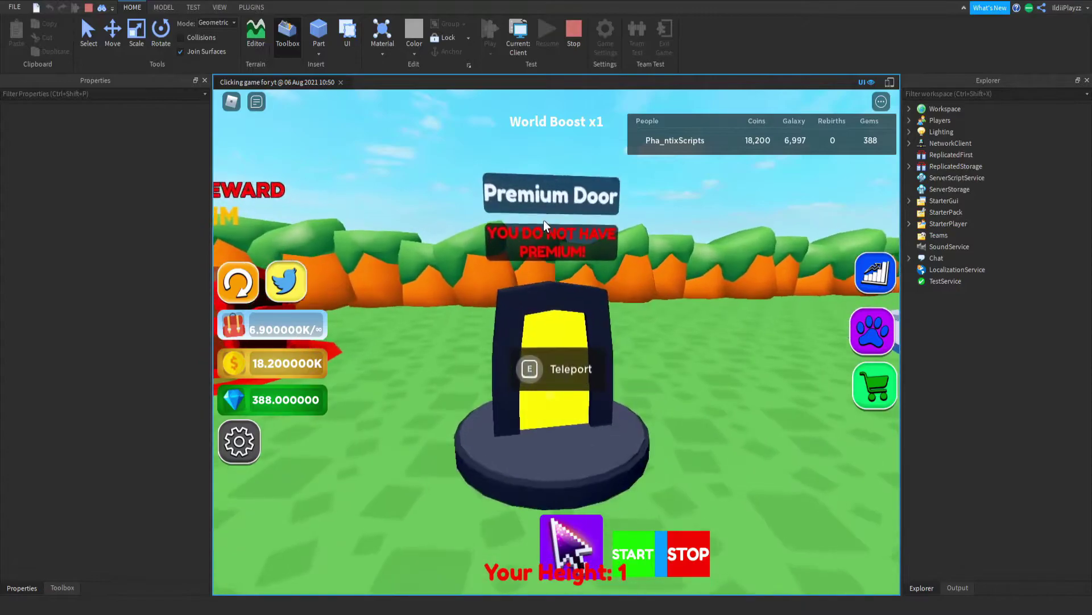
key("space")
Move around the door pad, checking the no-premium message and Teleport prompt.
key("s")
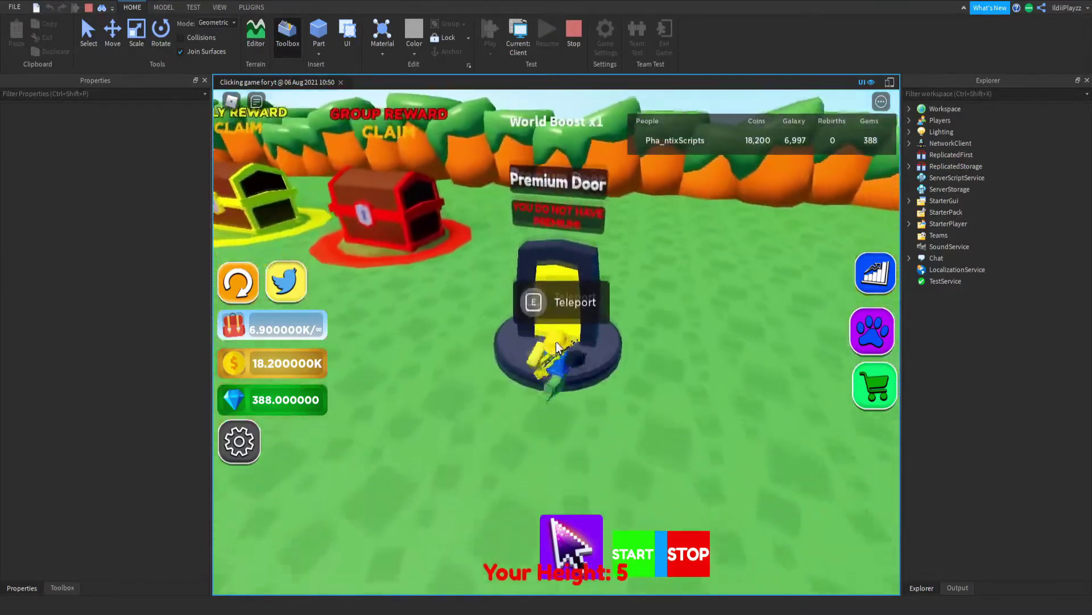
key("w")
right_click_drag(560, 346, 427, 342)
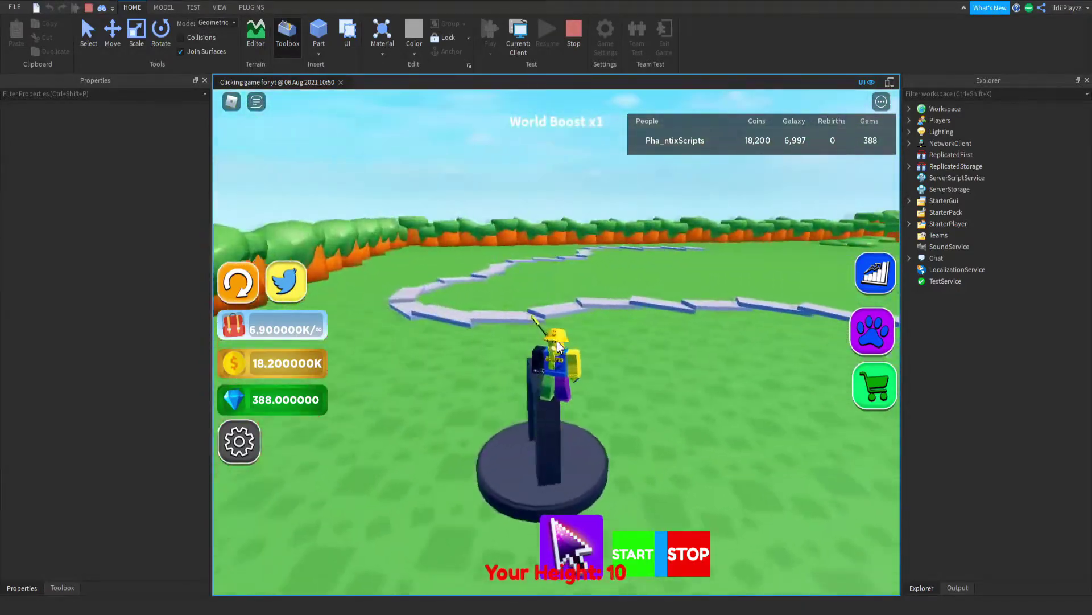
key("space")
key("w")
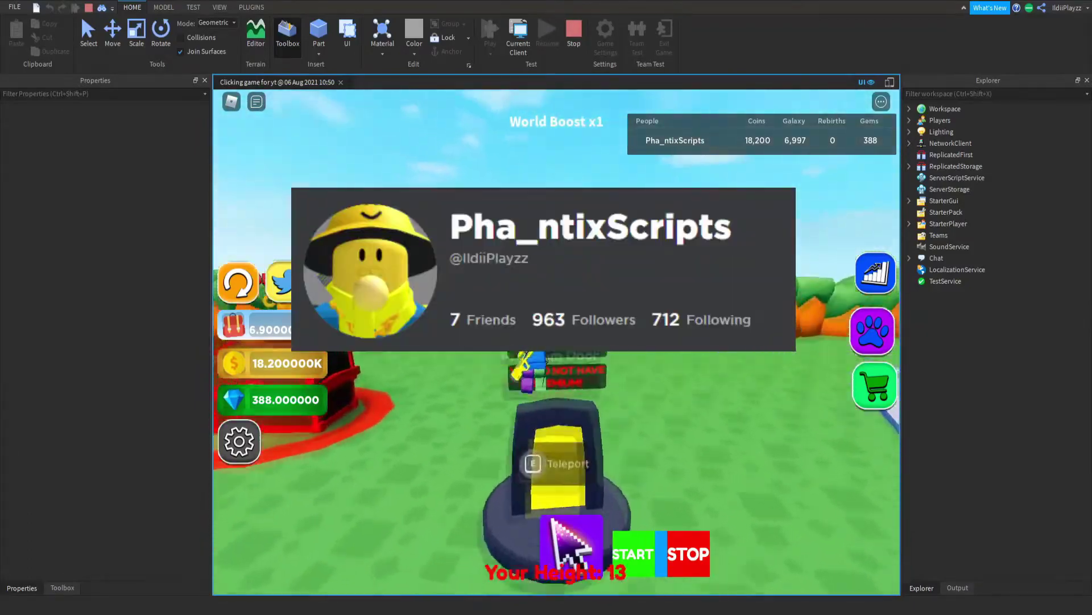
right_click_drag(555, 427, 512, 444)
key("w")
left_click(613, 365)
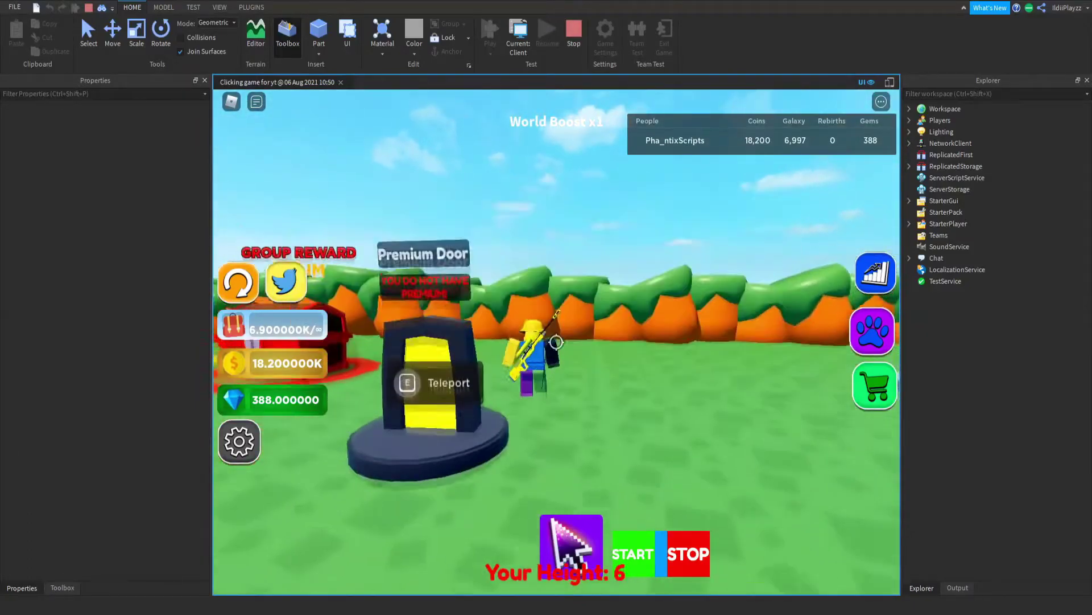
key("s")
mouse_move(512, 385)
right_mouse_down()
mouse_move(612, 365)
mouse_move(527, 280)
right_mouse_up()
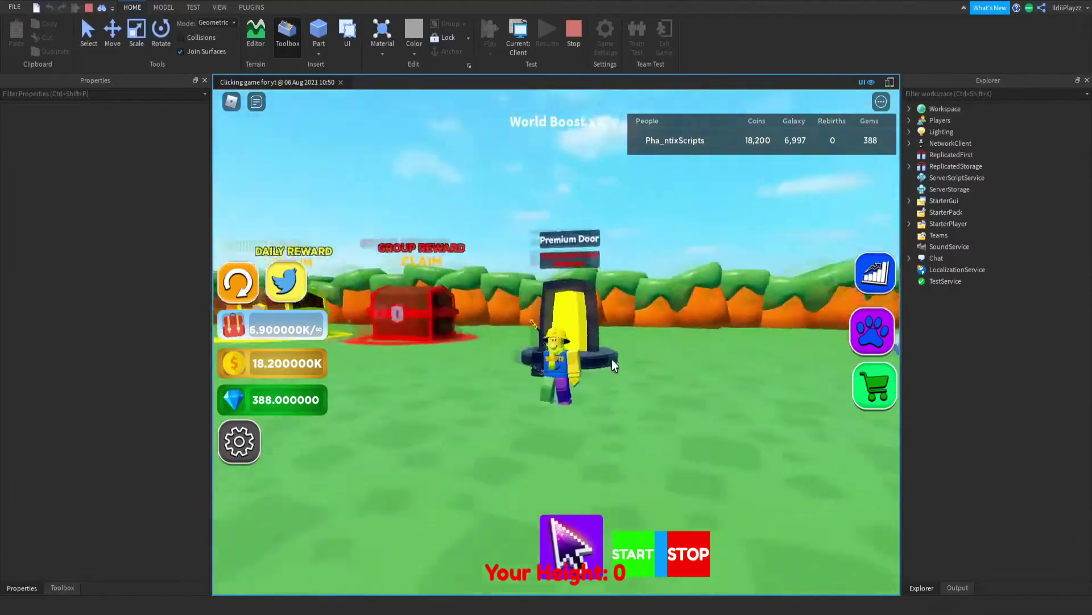
key("w")
key("w")
scroll(526, 280, "up", 3)
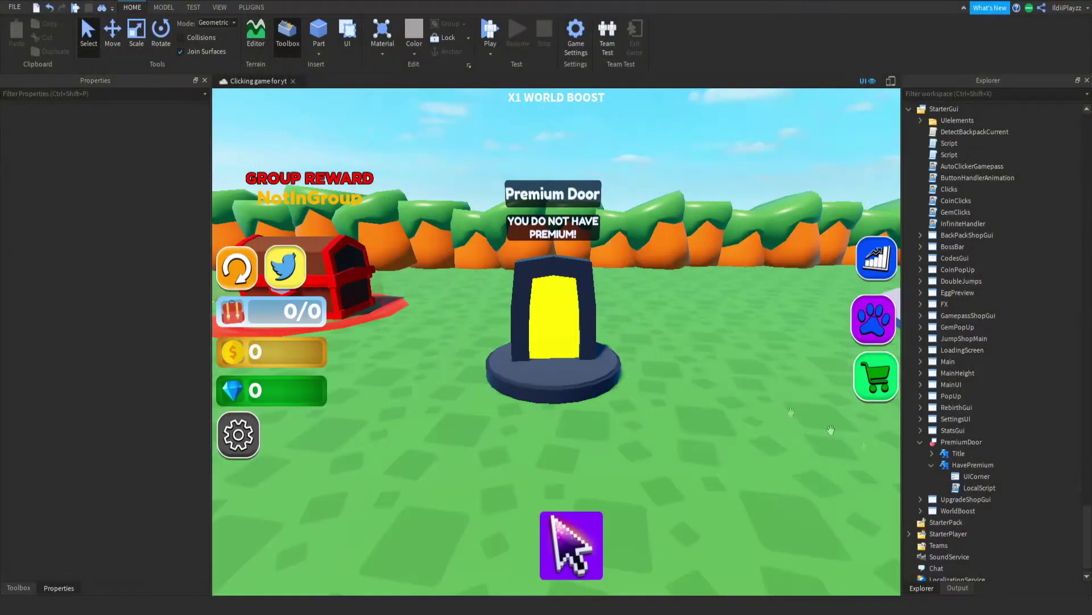
Review the HavePremium label's text colour and its LocalScript.
left_click(973, 465)
scroll(102, 342, "down", 10)
left_click(51, 373)
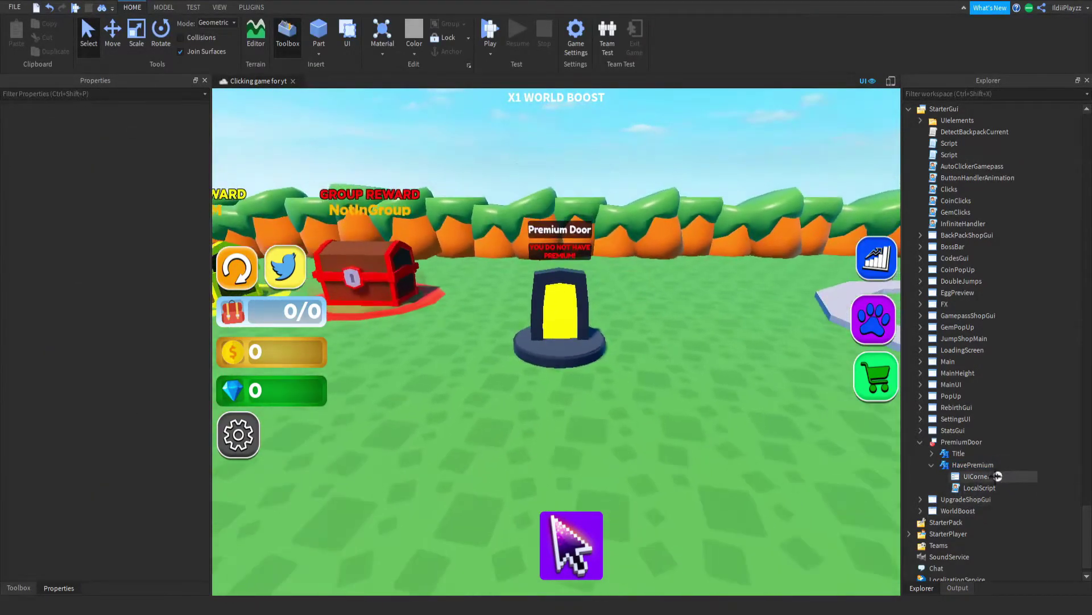
double_click(982, 488)
left_click(360, 80)
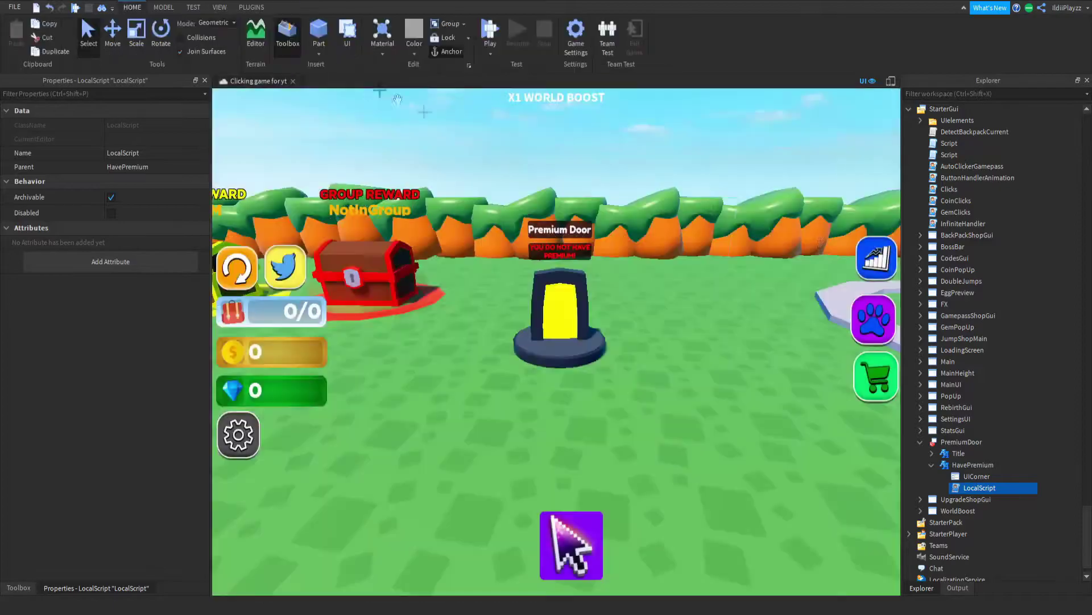
Delete the Price value from the PremiumPortal model.
left_click(580, 319)
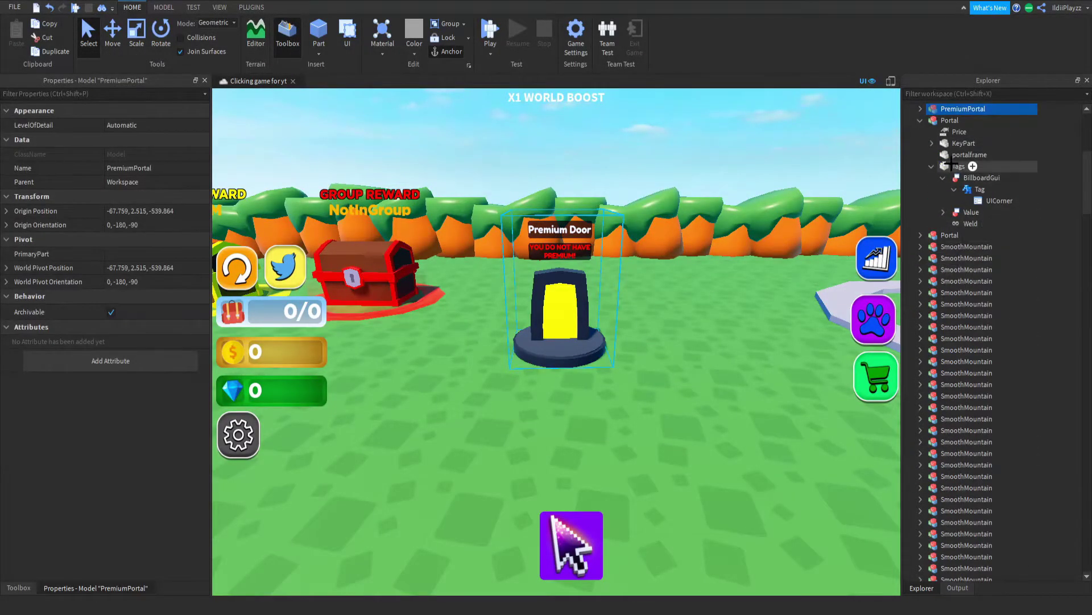
scroll(715, 297, "up", 3)
scroll(715, 297, "down", 3)
left_click(921, 120)
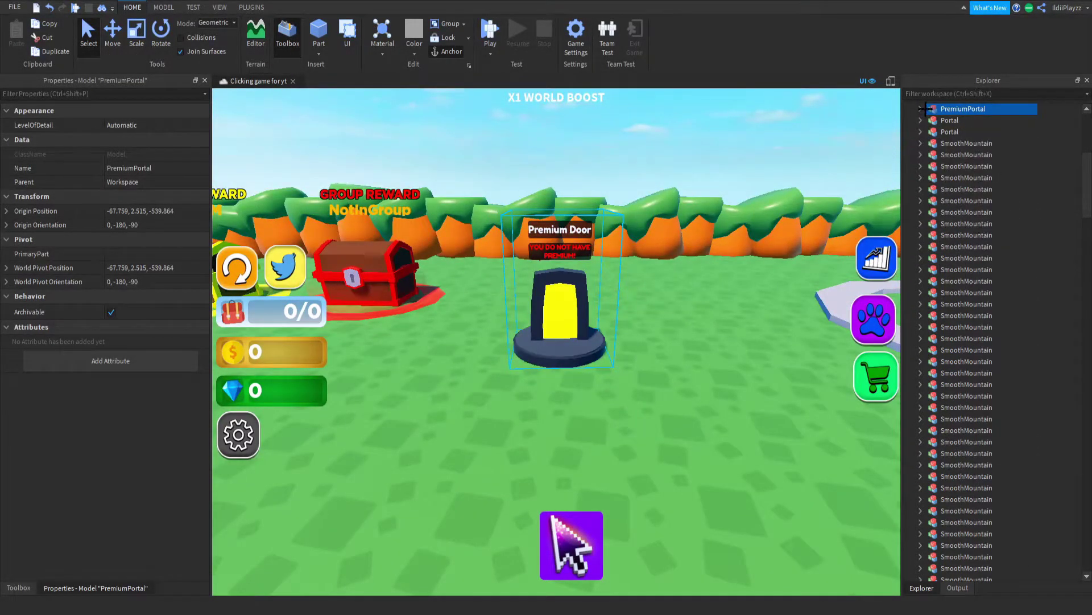
left_click(921, 109)
left_click(960, 121)
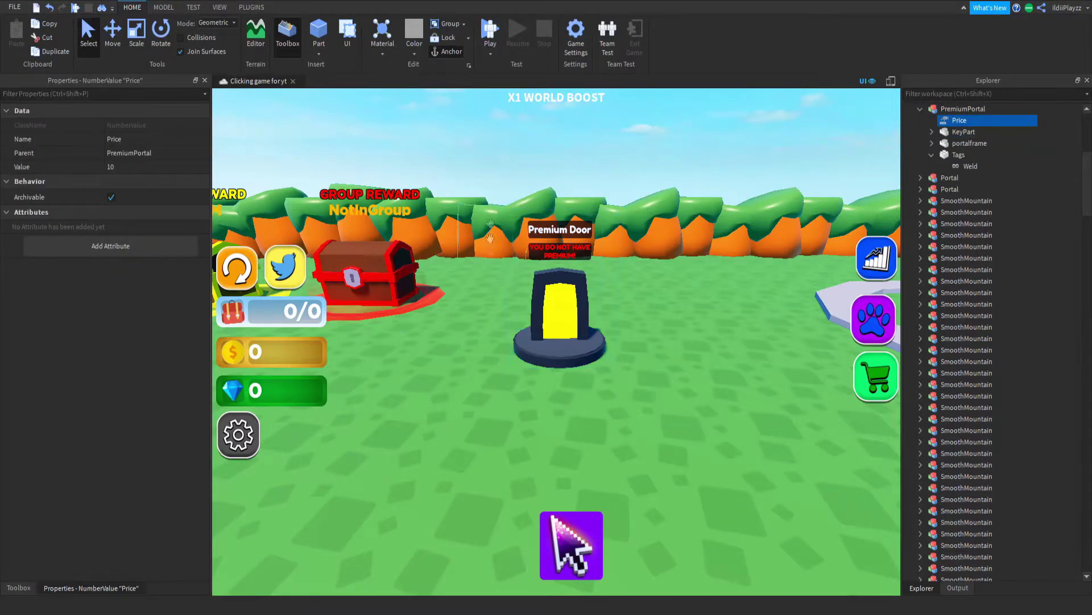
mouse_move(748, 188)
right_mouse_down()
mouse_move(740, 137)
mouse_move(751, 145)
right_mouse_up()
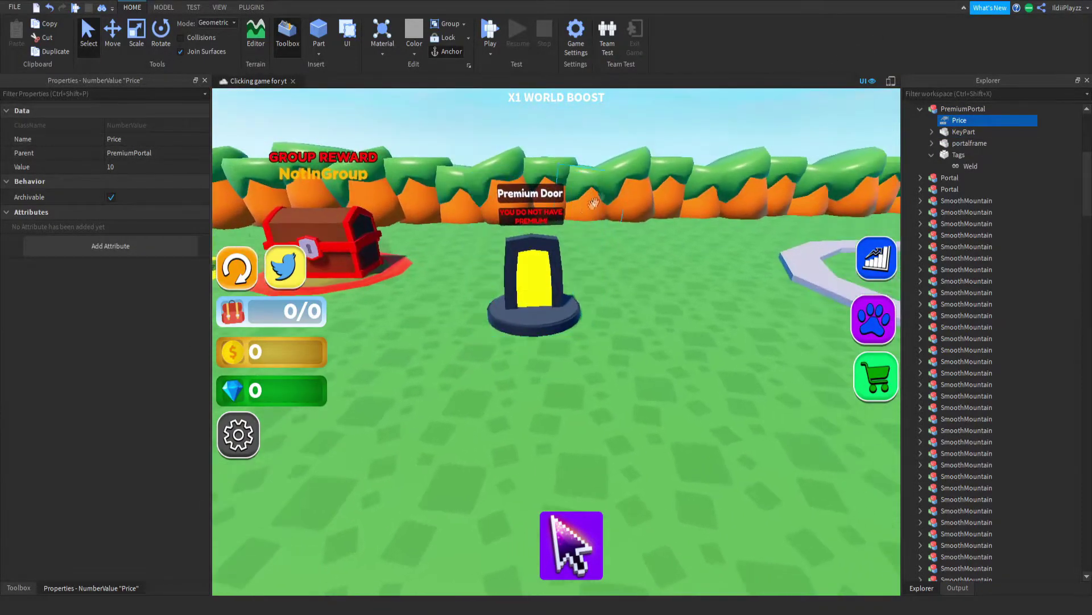
key("Delete")
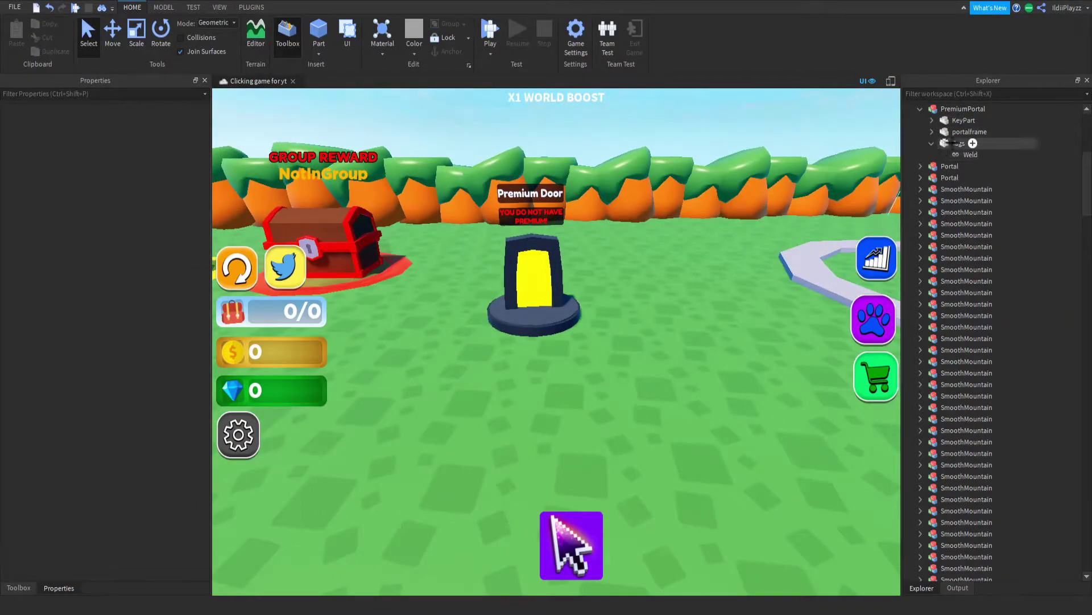
Expand KeyPart's ProximityPrompt and select the Script inside it.
left_click(933, 120)
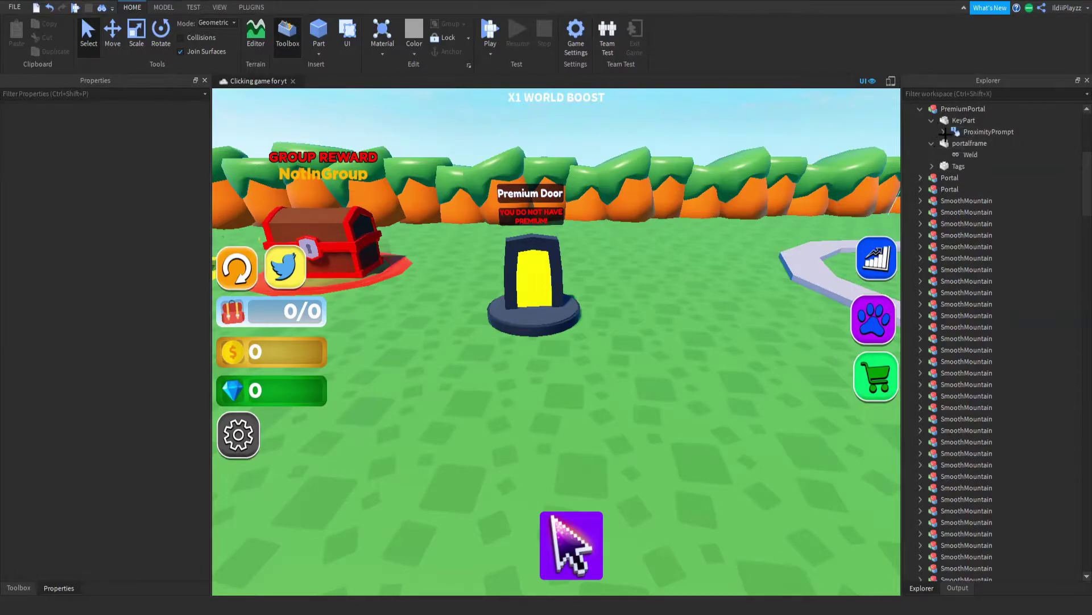
left_click(945, 132)
left_click(981, 143)
left_click(933, 154)
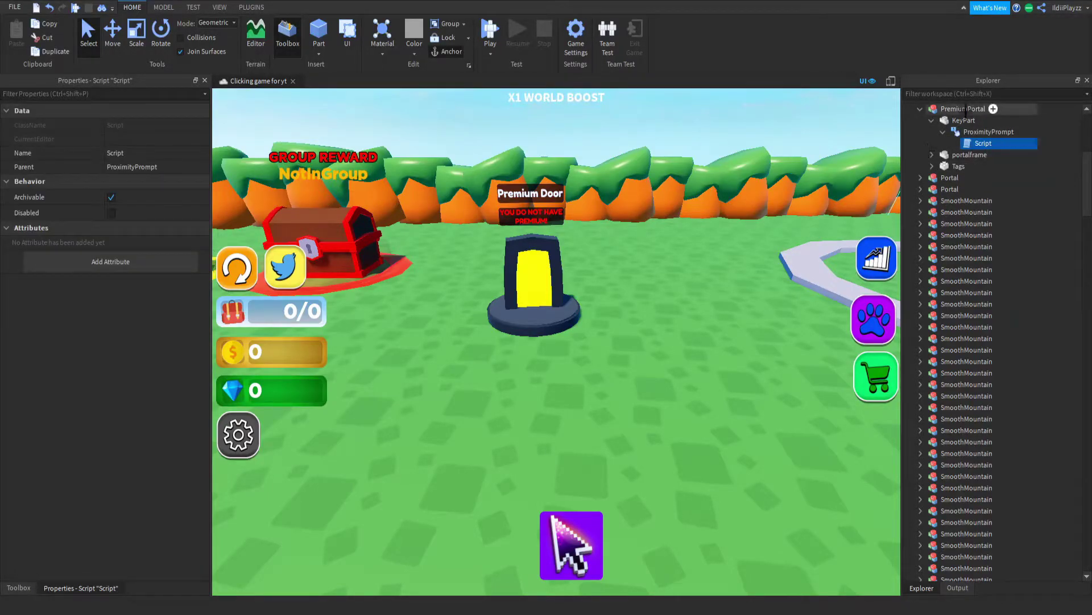
left_click(989, 132)
double_click(984, 144)
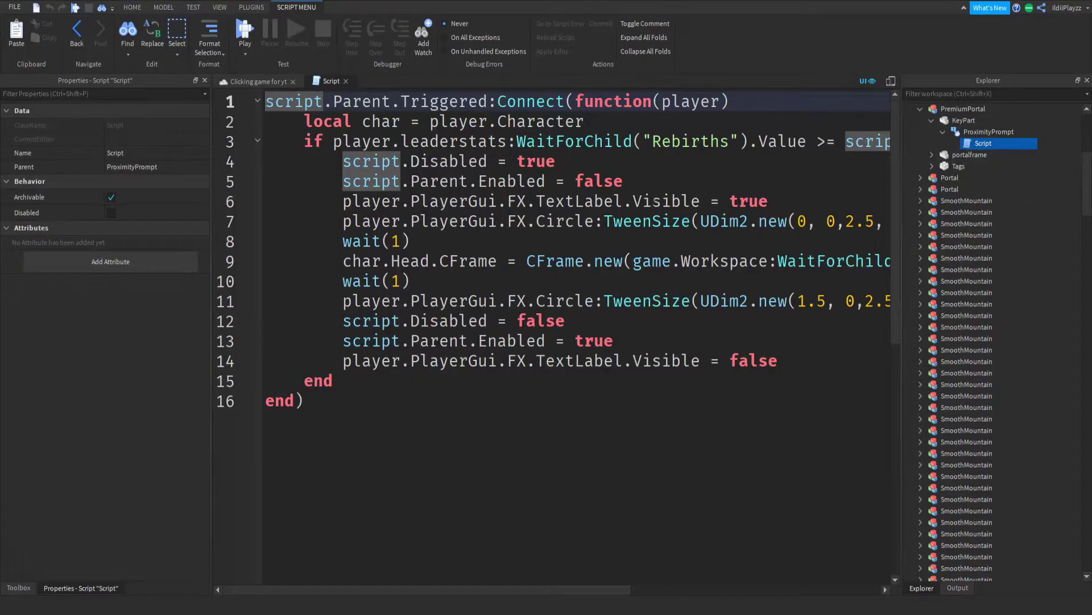
scroll(606, 161, "down", 4, "ctrl")
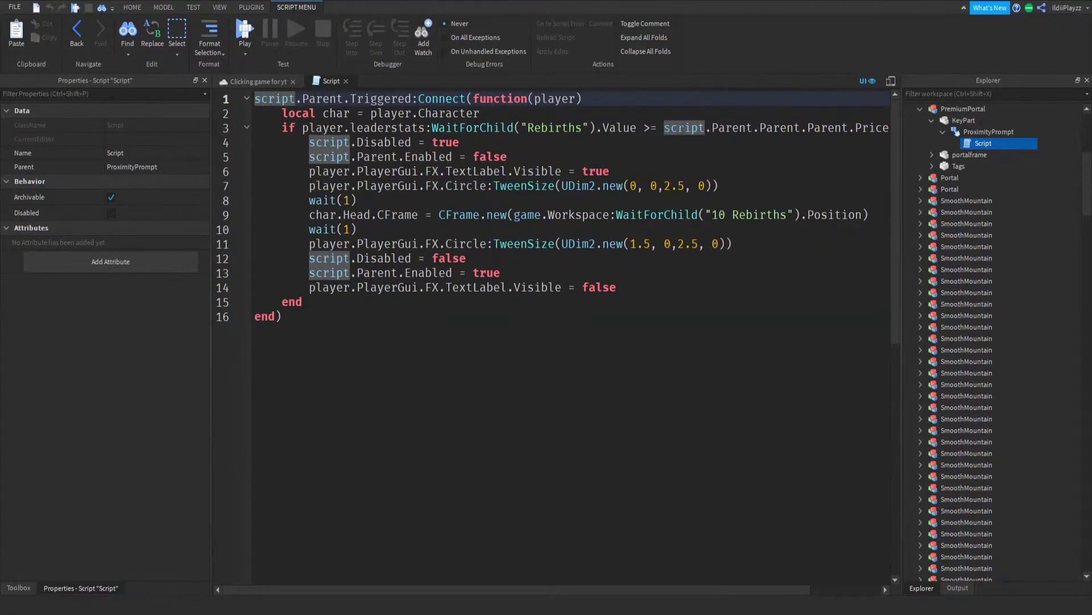
left_click_drag(841, 119, 291, 121)
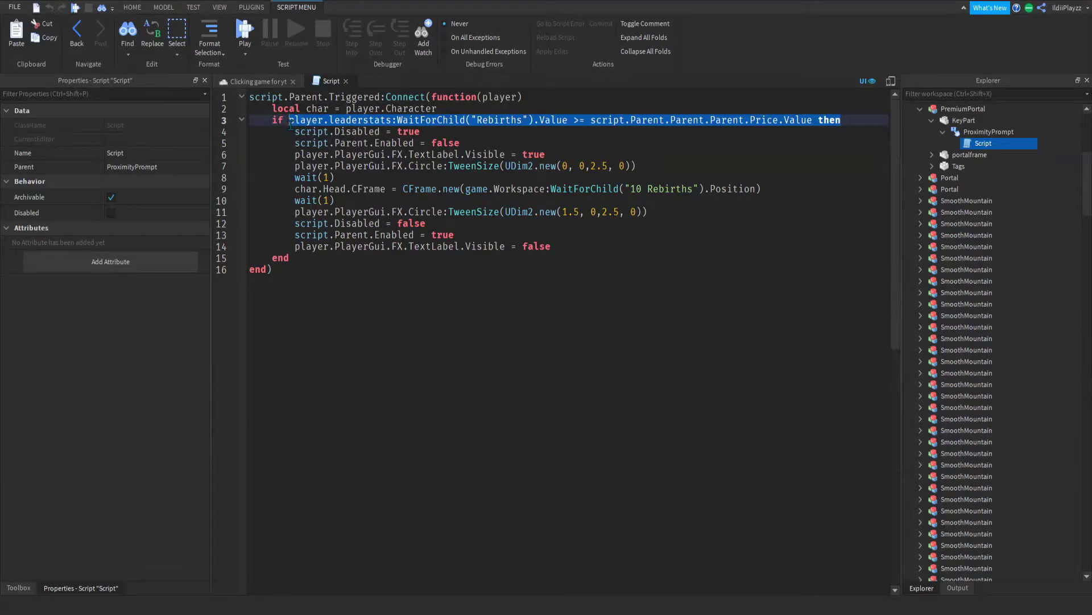
key("Down")
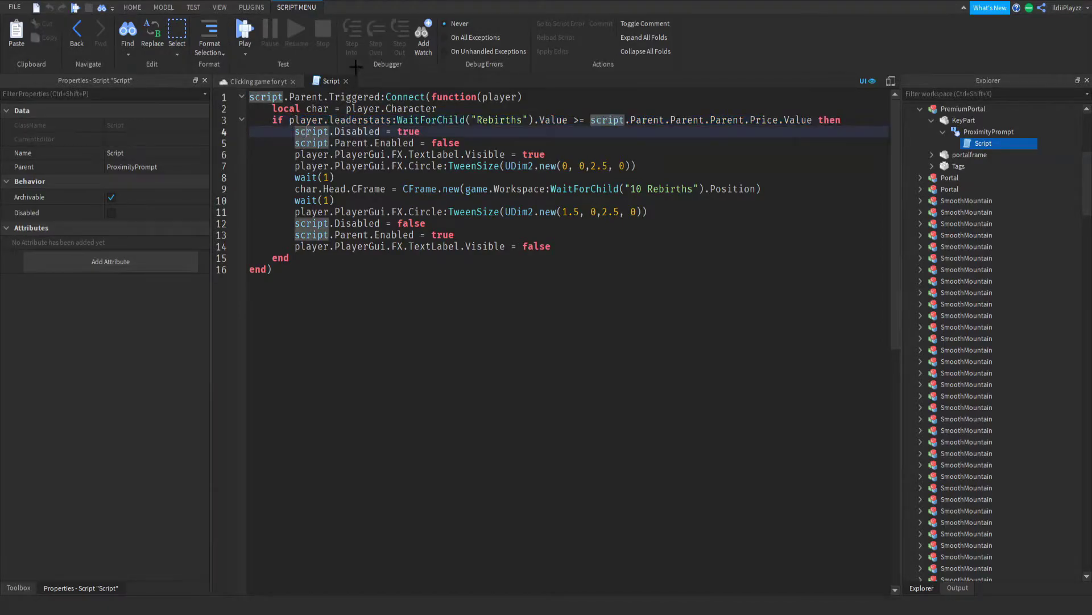
left_click(344, 80)
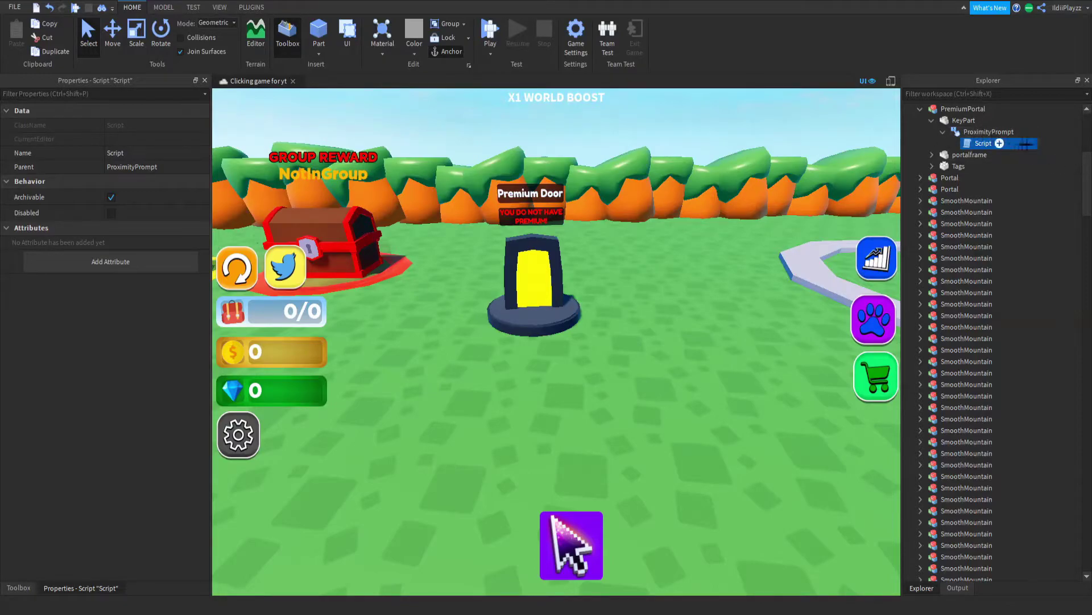
Add a LocalScript under the ProximityPrompt and disable the original Script.
left_click(989, 131)
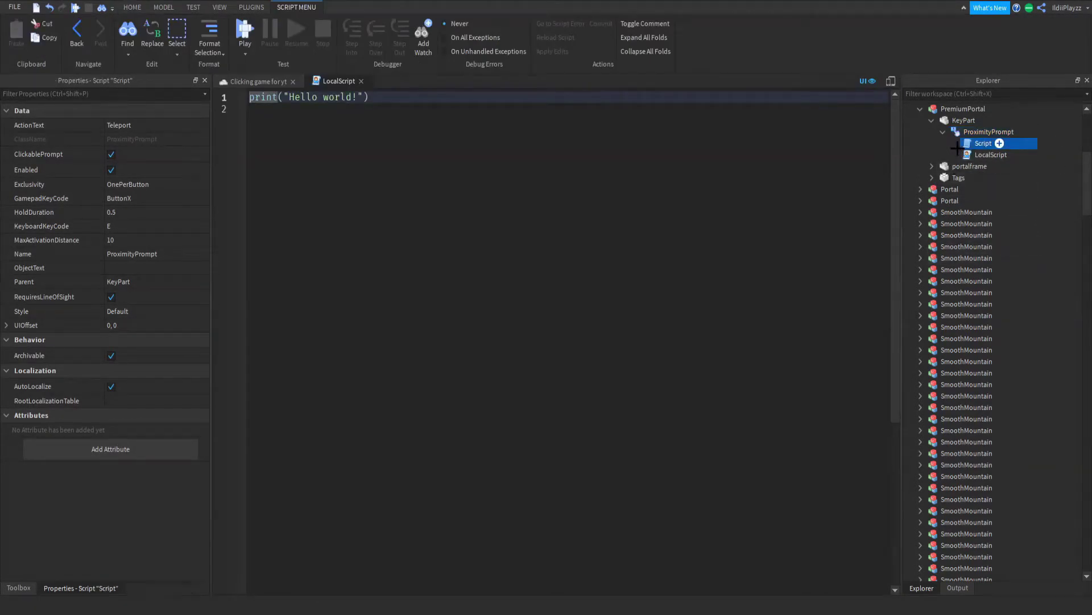
left_click(983, 143)
left_click(111, 212)
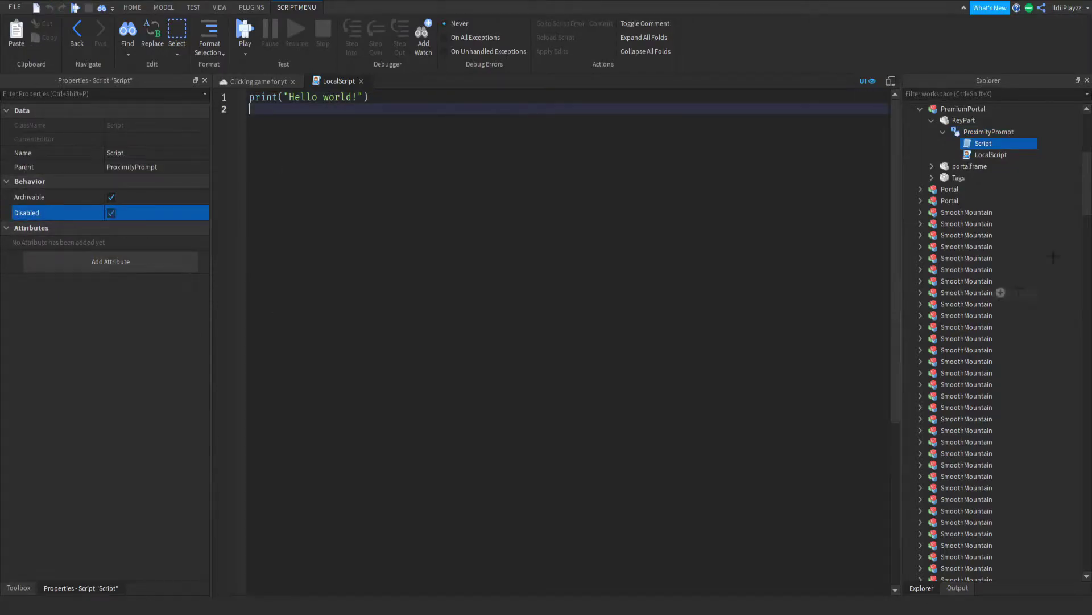
Copy all of the original Script's teleport code into the new LocalScript.
double_click(983, 144)
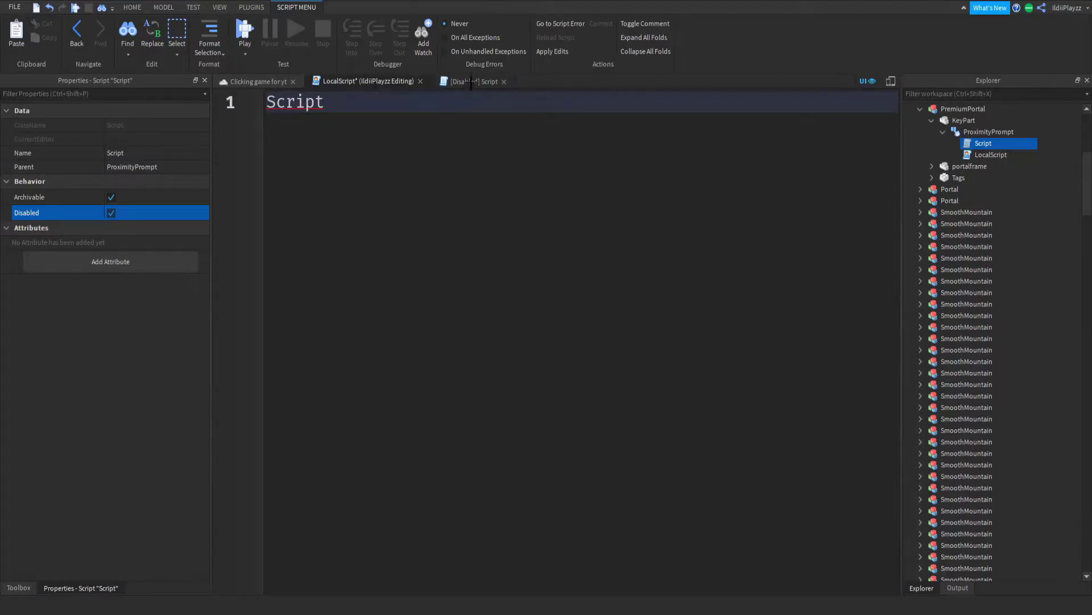
left_click(470, 82)
key("ctrl+a")
key("ctrl+c")
left_click(367, 82)
key("ctrl+a")
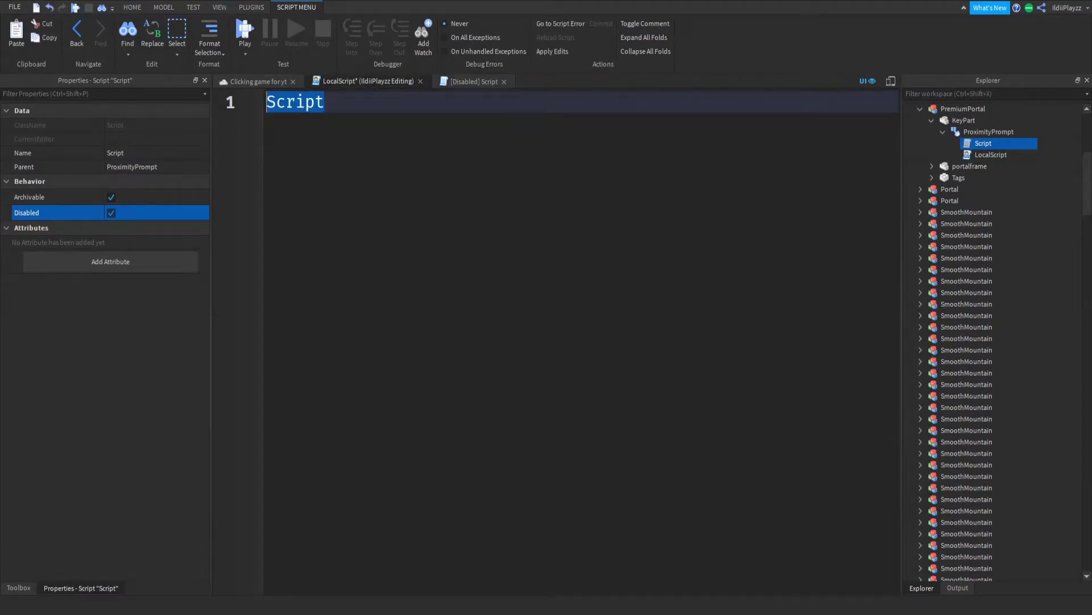
key("ctrl+v")
key("ctrl+a")
key("ctrl+v")
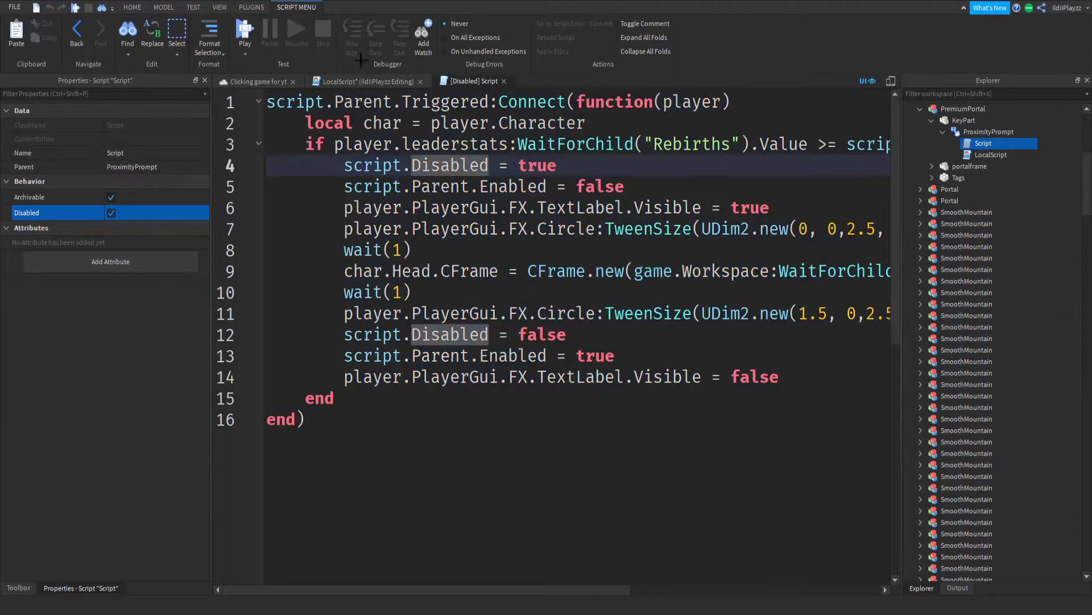
scroll(430, 250, "down", 1, "ctrl")
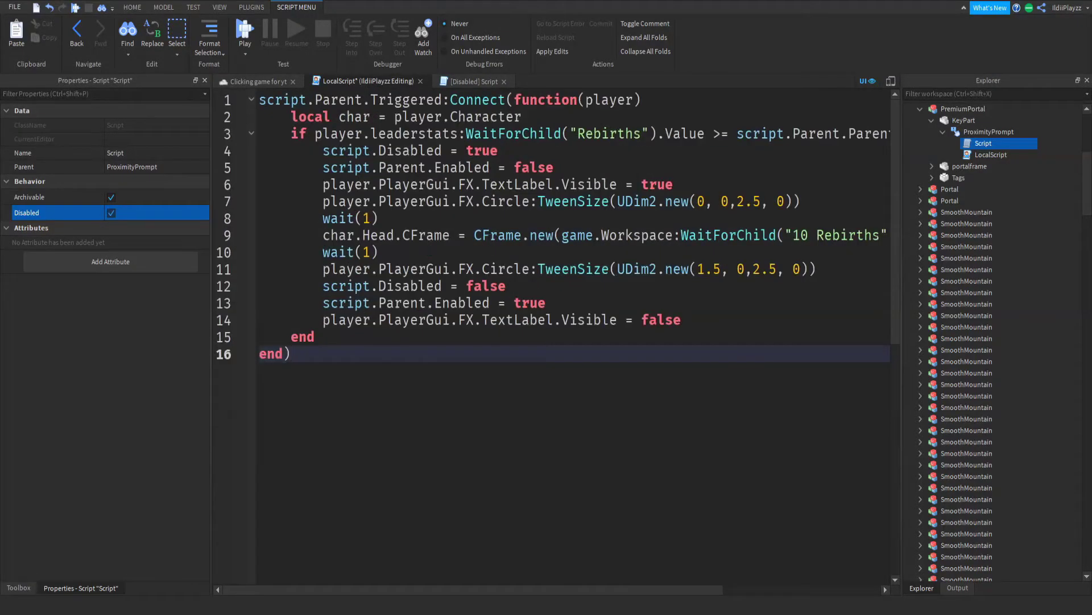
scroll(290, 353, "down", 1, "ctrl")
Add 'local plr = game.Players.LocalPlayer' at the top of the LocalScript.
left_click(254, 99)
key("Return")
key("Return")
type("local plr = game.pal")
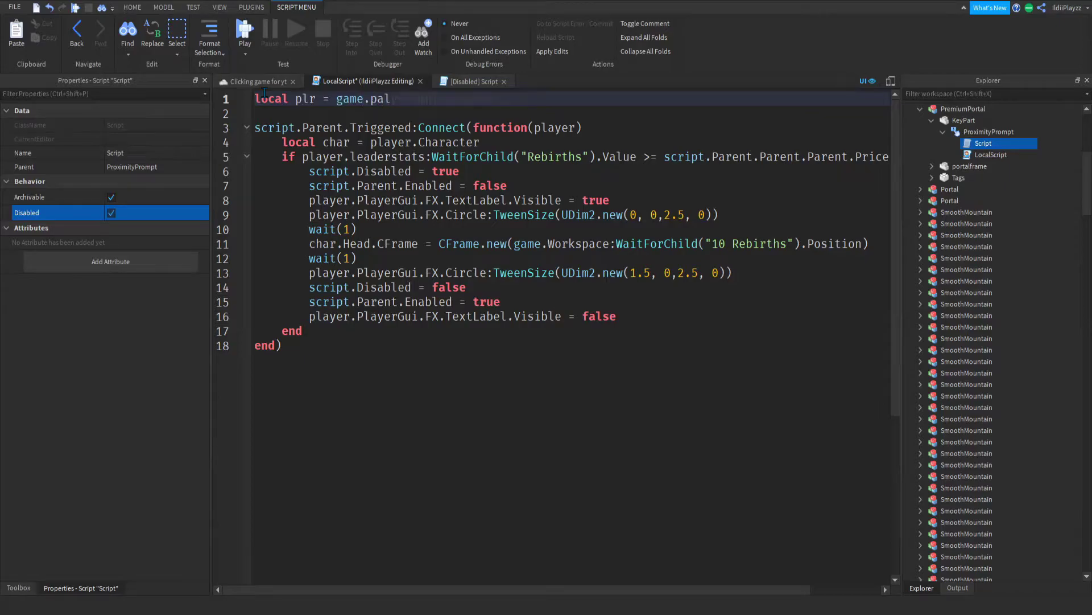
key("Tab")
key("BackSpace")
key("BackSpace")
key("BackSpace")
type("LocalPlayer")
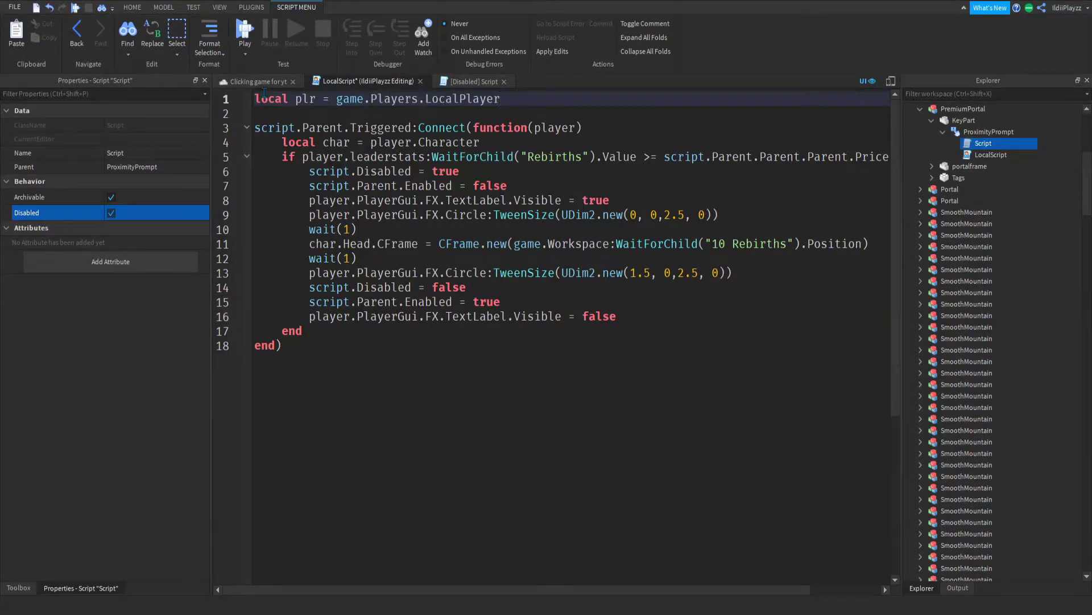
scroll(513, 214, "down", 2, "ctrl")
Replace the rebirth condition with 'plr.MembershipType == Enum.MembershipType.Premium'.
left_click_drag(841, 143, 291, 143)
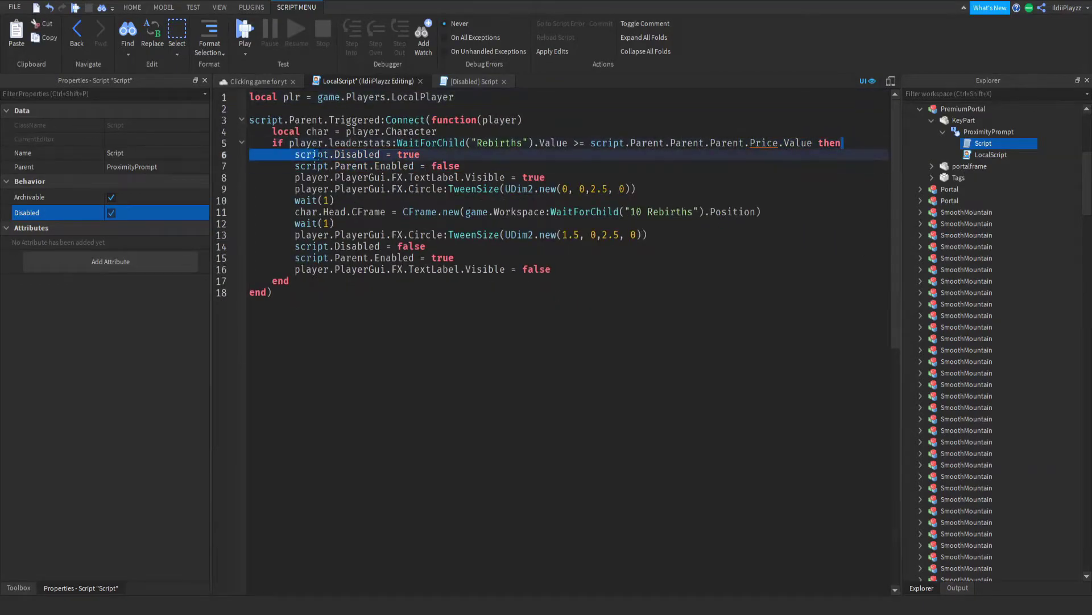
type("plr")
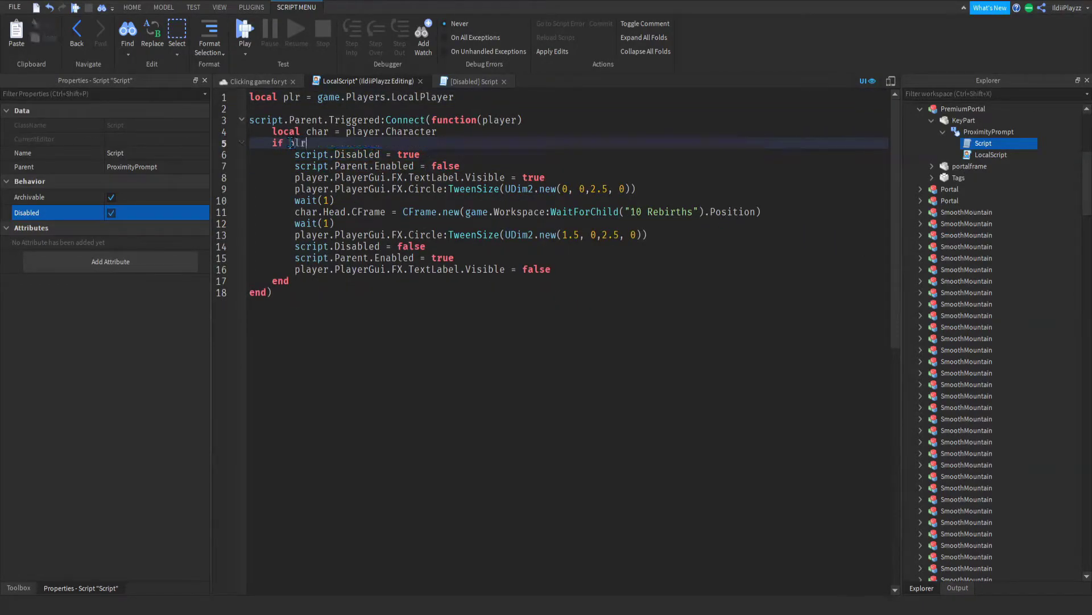
type(".memb")
key("Tab")
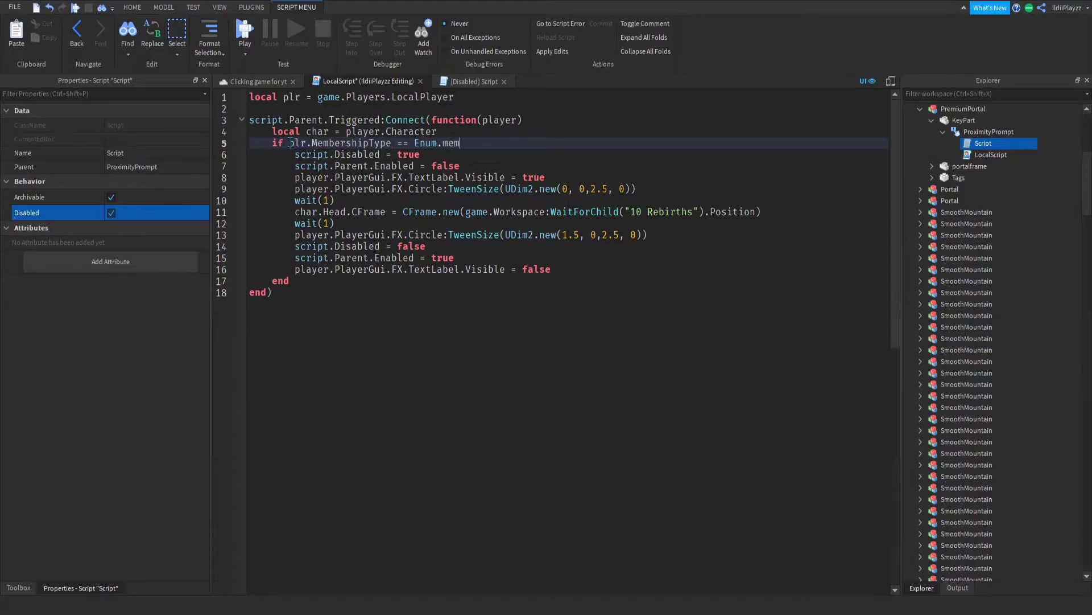
key("Tab")
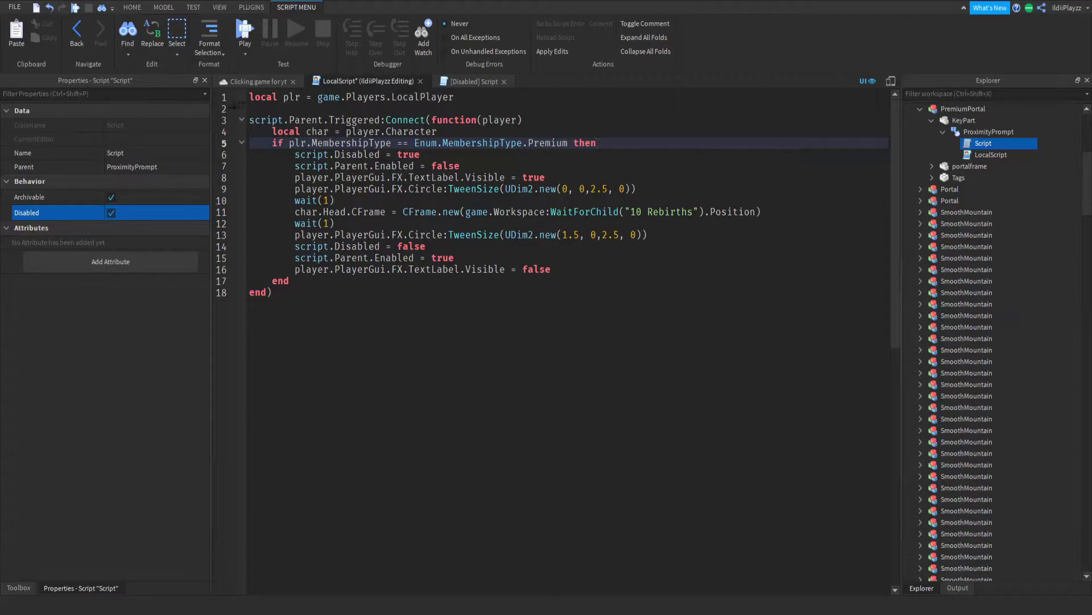
Copy the whole script and review the premium-only block, ending at line 16.
key("ctrl+a")
key("ctrl+c")
key("Right")
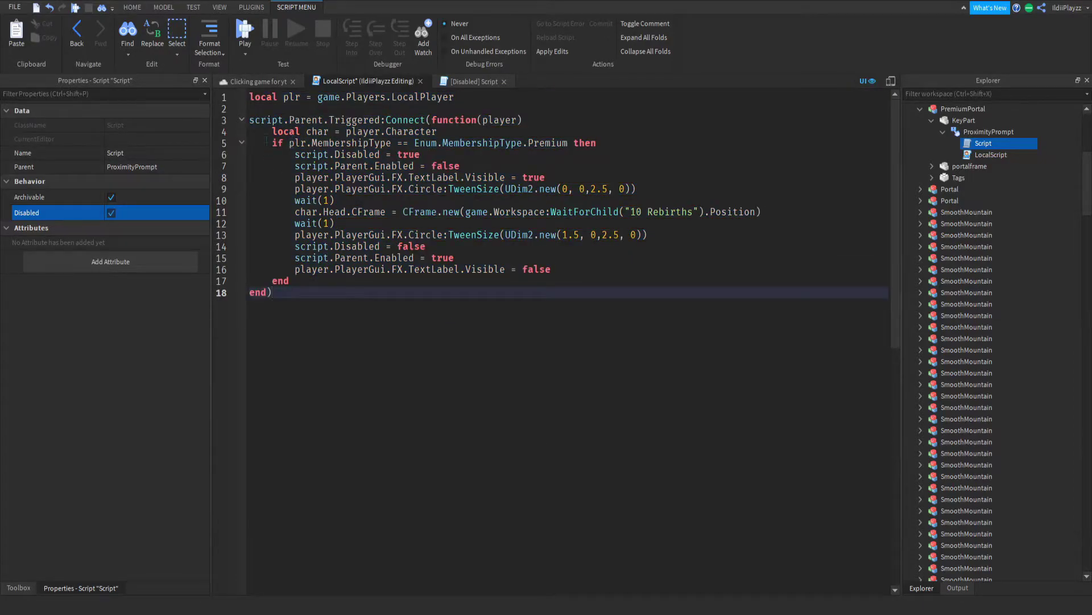
left_click_drag(554, 270, 307, 143)
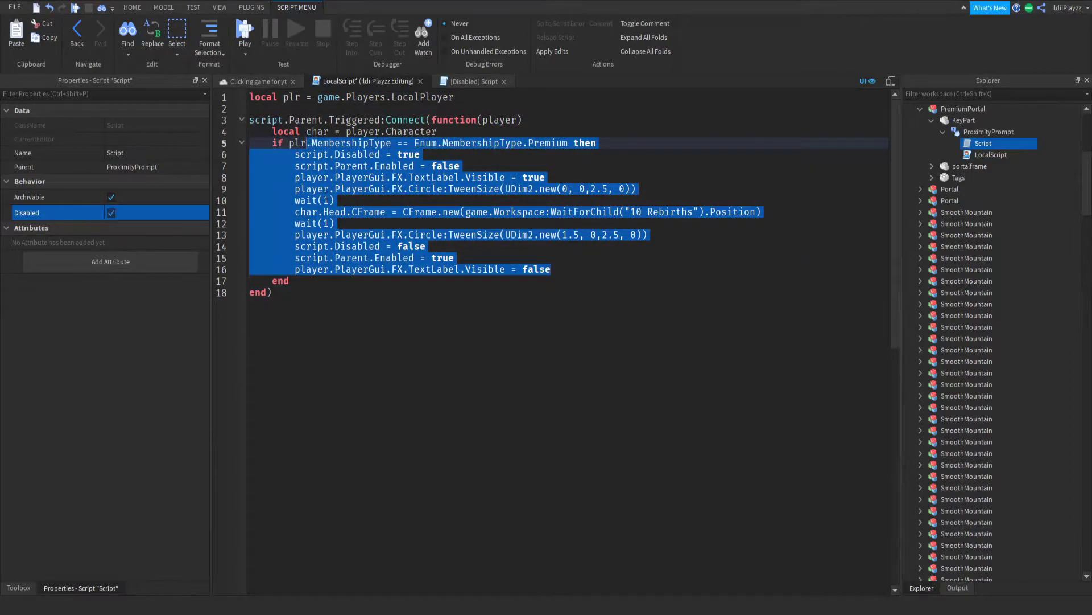
left_click(308, 294)
left_click(594, 271)
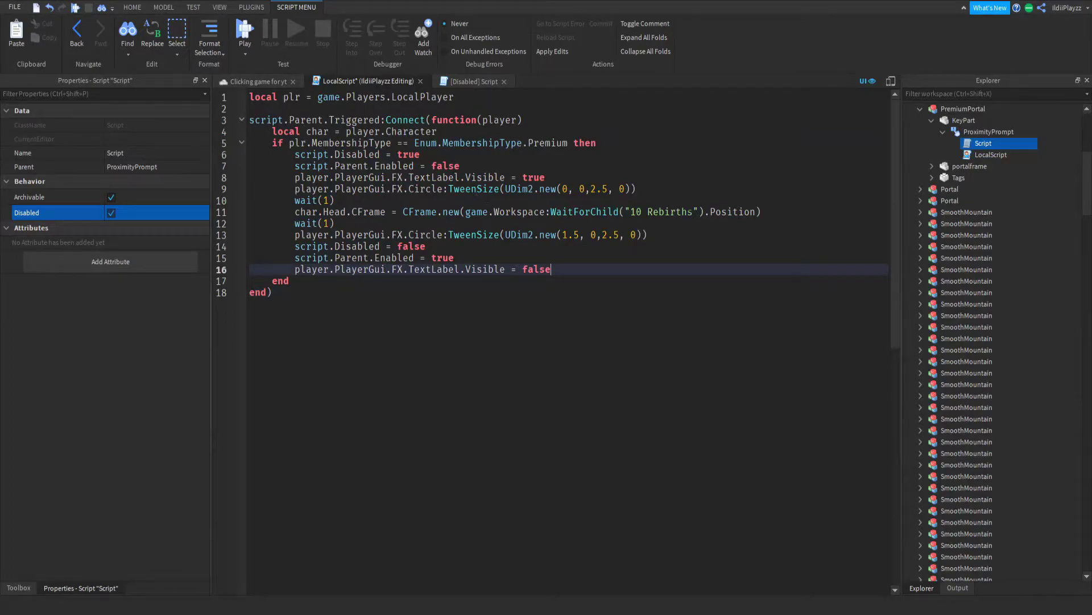
Duplicate the Grass ground part and move the copy away from the island.
left_click(256, 81)
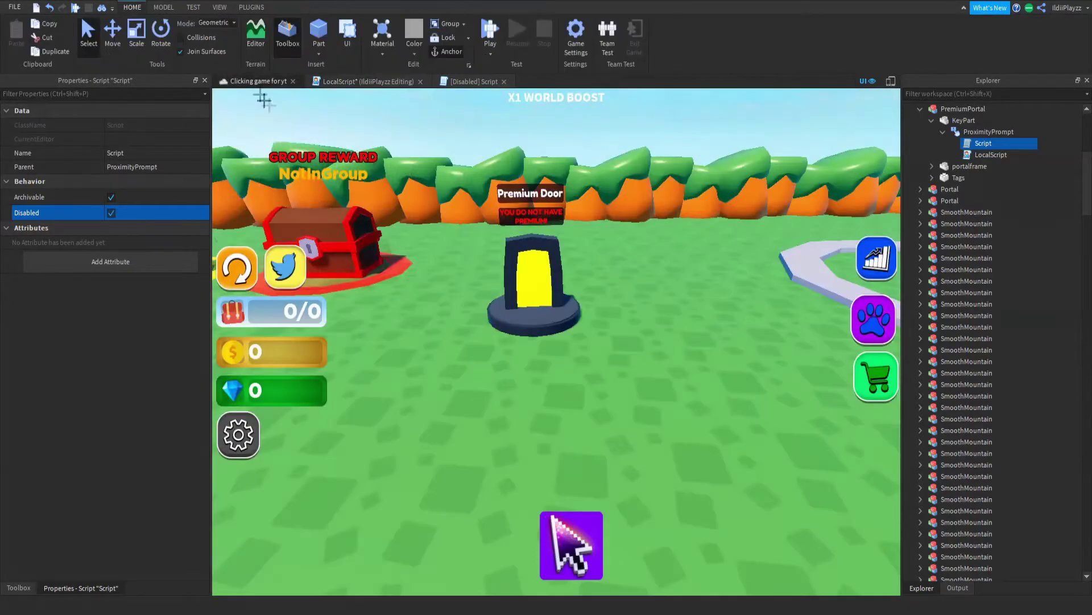
mouse_move(264, 103)
right_mouse_down()
mouse_move(541, 200)
mouse_move(529, 209)
right_mouse_up()
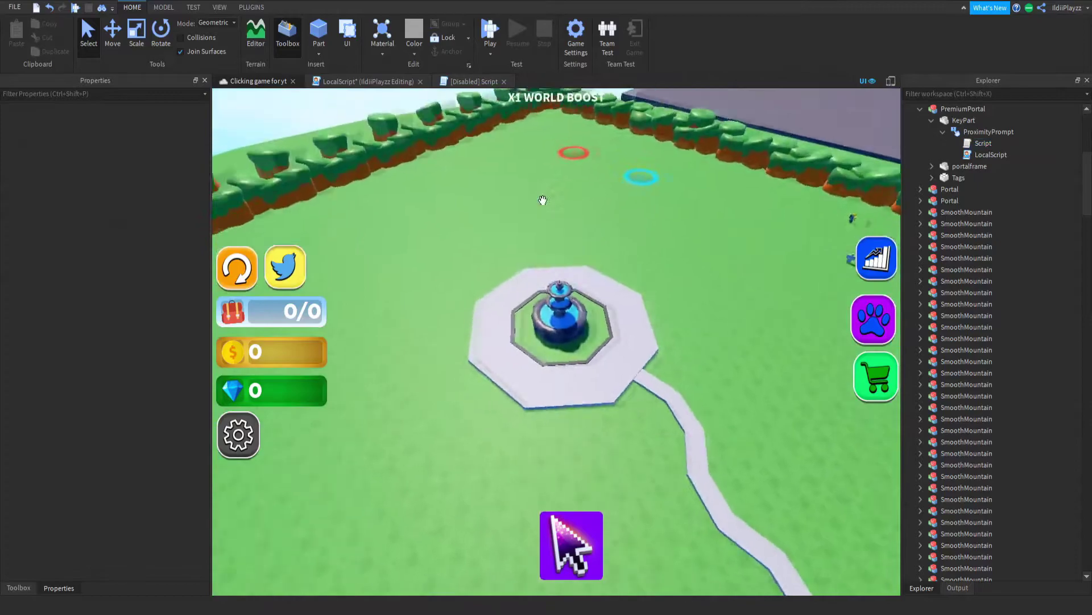
left_click(512, 257)
right_click_drag(512, 257, 546, 307)
key("ctrl+2")
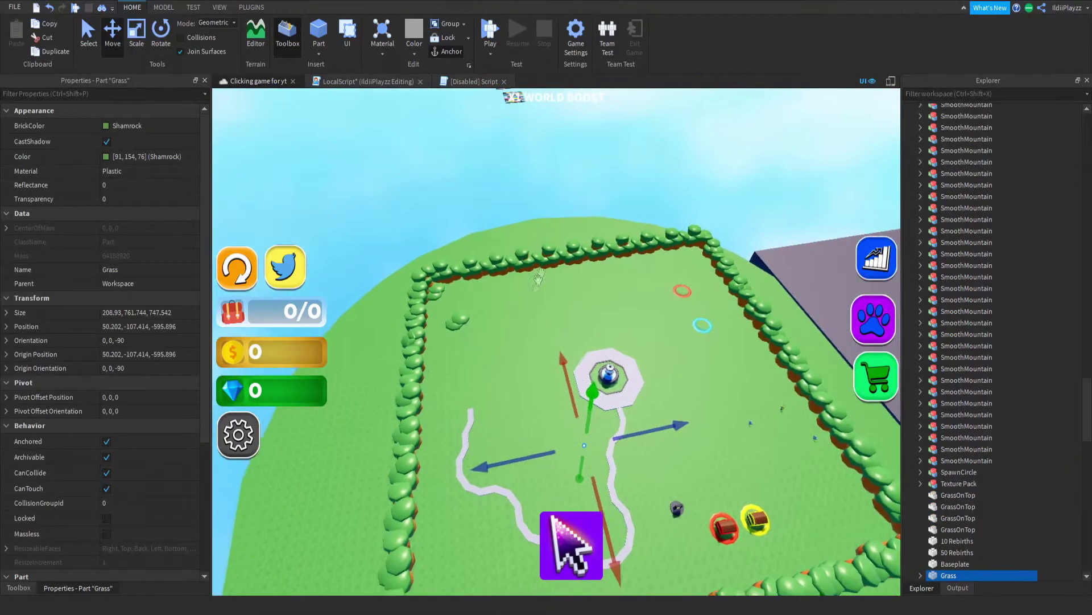
left_click_drag(512, 457, 480, 205)
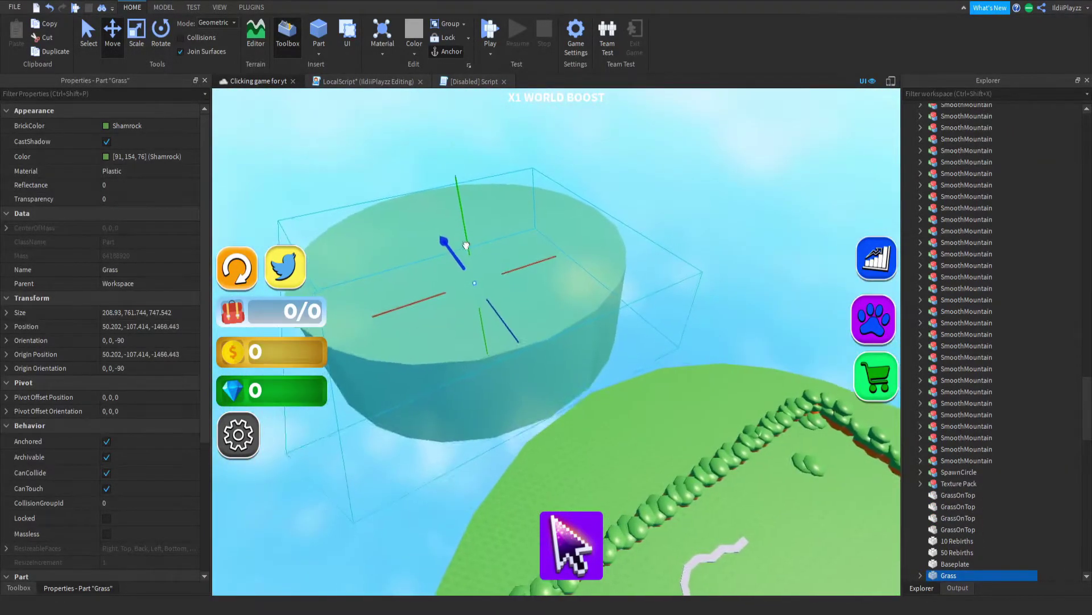
left_click(598, 239)
Flatten the grass copy into a thin floating disc and fly the camera over to it.
right_click_drag(598, 239, 512, 335)
left_click(512, 335)
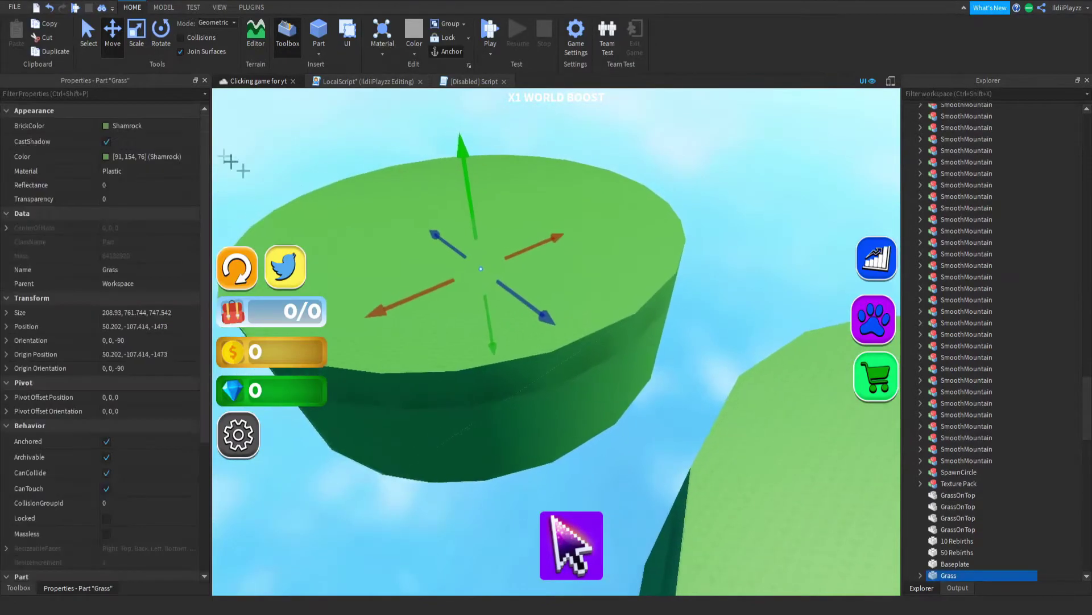
key("ctrl+3")
left_click_drag(502, 325, 503, 217)
key("ctrl+z")
key("ctrl+z")
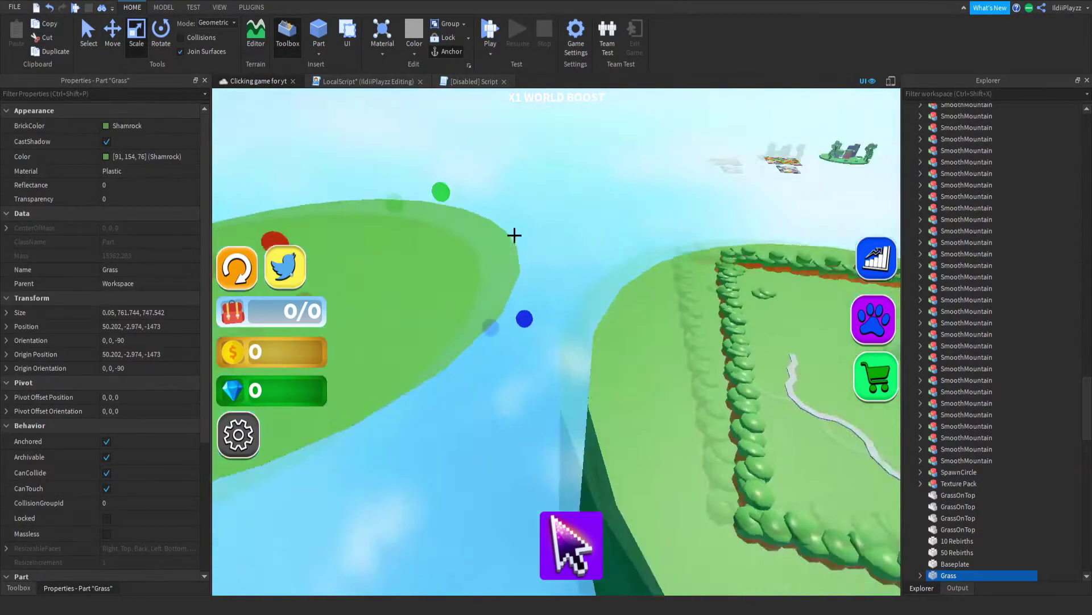
right_click_drag(502, 257, 622, 378)
left_click_drag(622, 377, 640, 288)
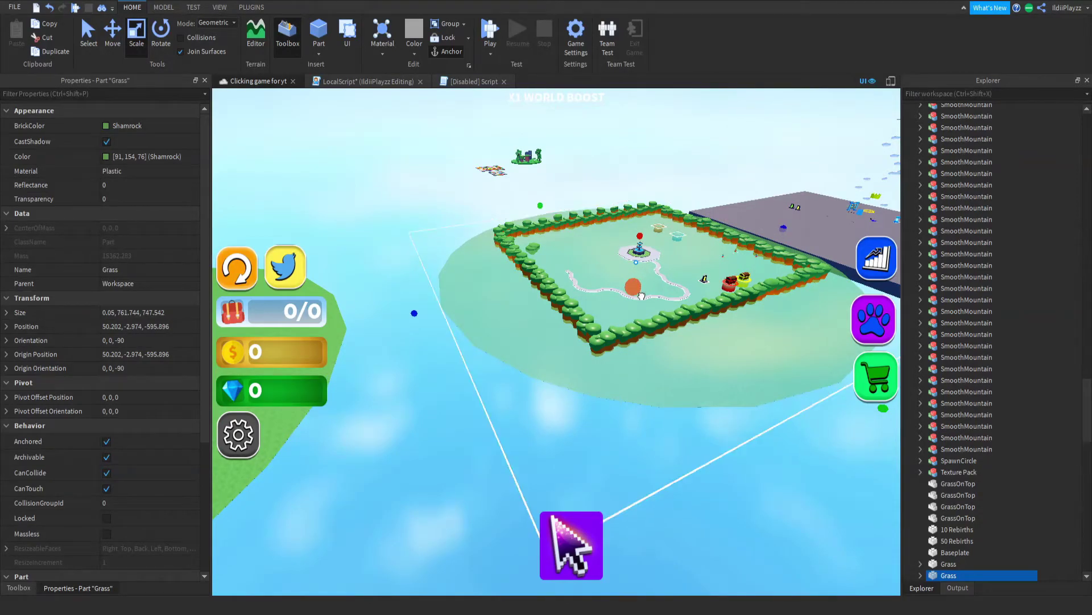
left_click(414, 313)
scroll(488, 237, "up", 5)
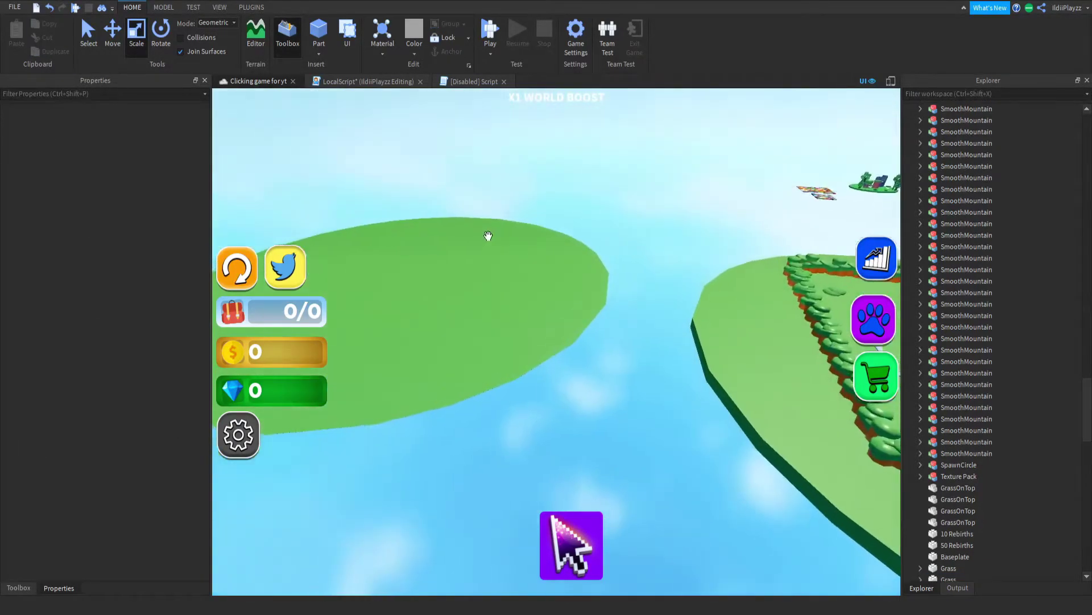
left_click(488, 236)
mouse_move(488, 236)
right_mouse_down()
mouse_move(580, 200)
mouse_move(514, 178)
mouse_move(514, 257)
right_mouse_up()
left_click(579, 200)
key("w")
Insert a raised block on the island, anchored, CanCollide off, with Transparency 1.
left_click(318, 34)
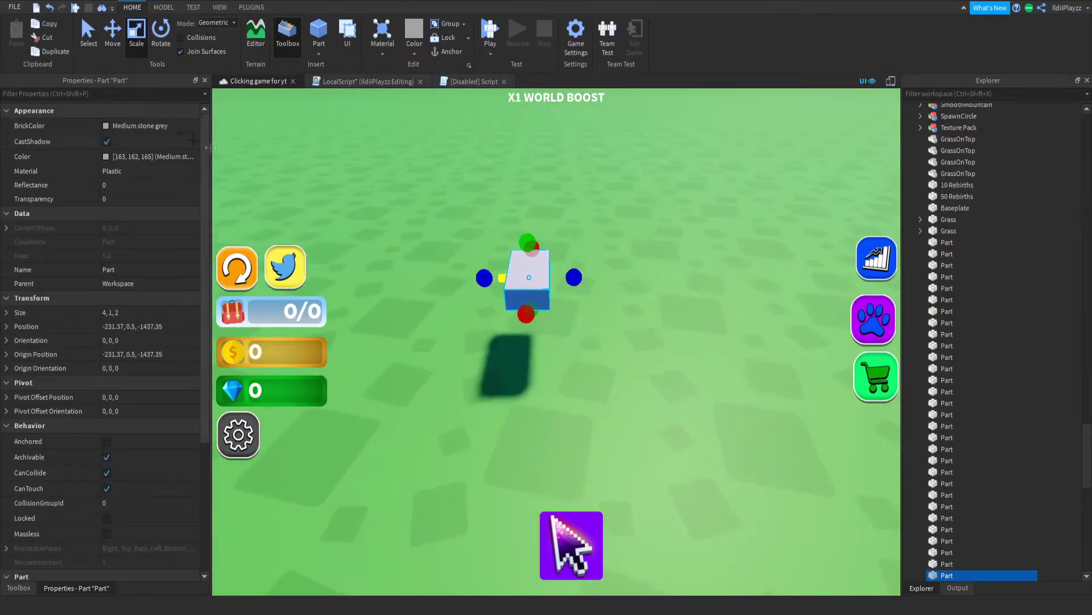
left_click(111, 34)
right_click_drag(555, 342, 555, 256)
left_click_drag(551, 291, 551, 257)
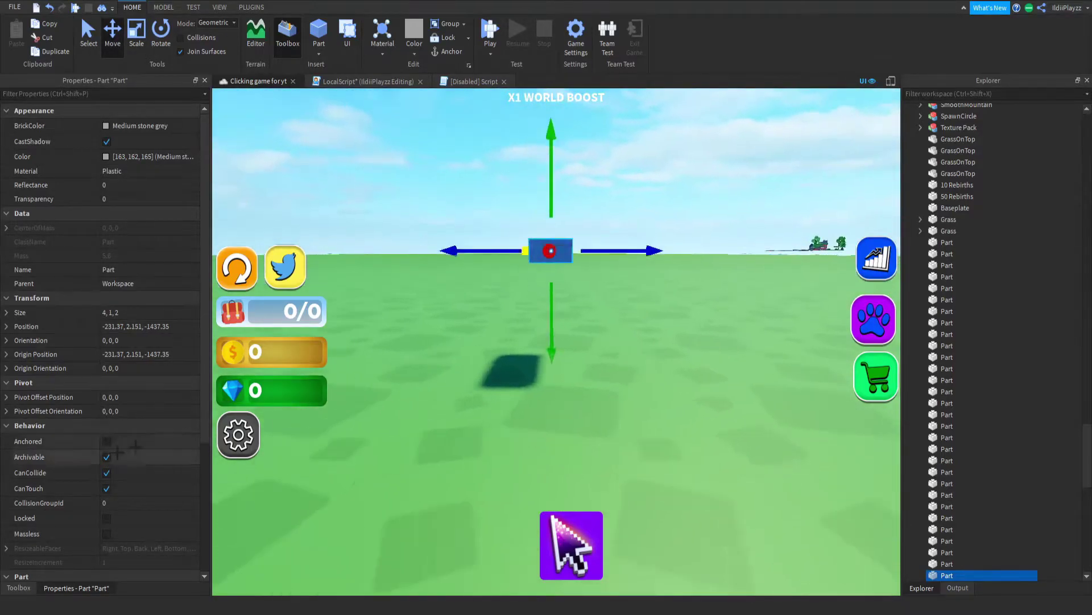
left_click(106, 442)
left_click(107, 472)
right_click_drag(555, 257, 555, 324)
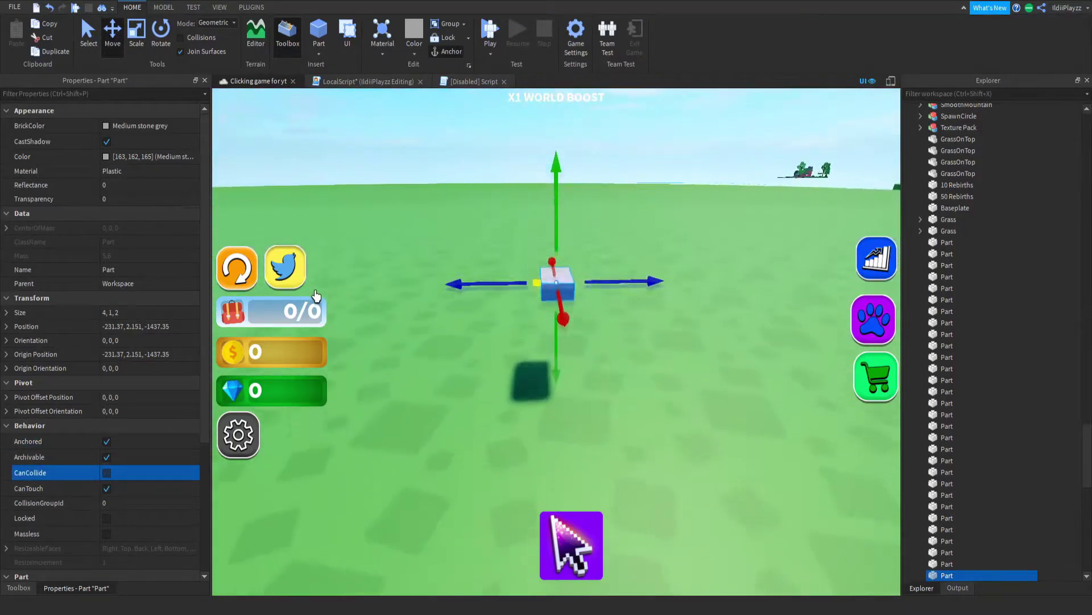
left_click(146, 198)
type("1")
key("Return")
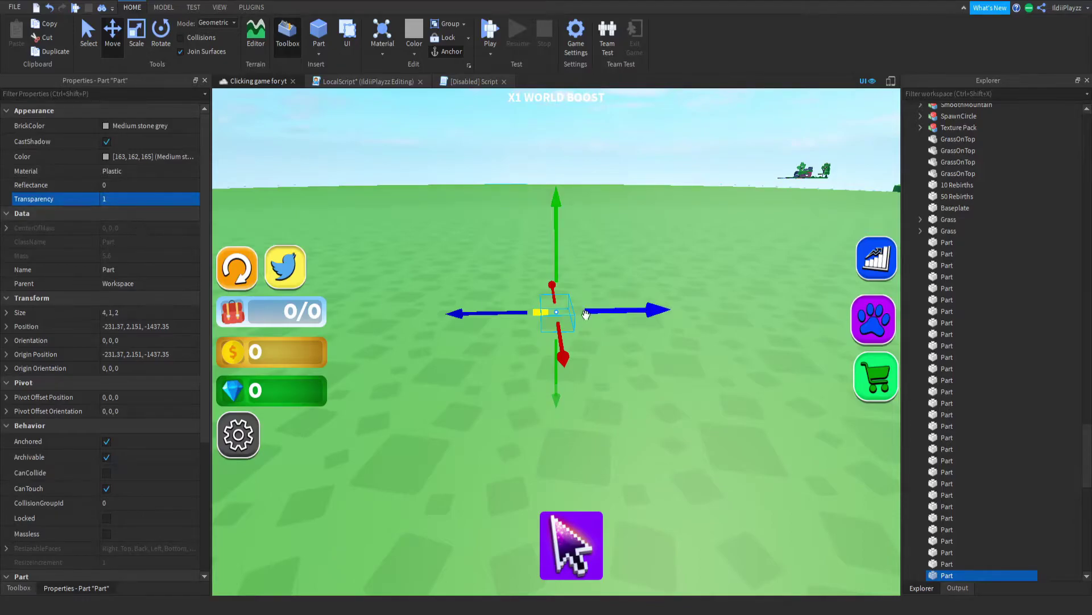
scroll(971, 341, "down", 5)
Rename the invisible block to PremiumTpPart and raise it slightly higher.
double_click(956, 412)
type("emiumTpP")
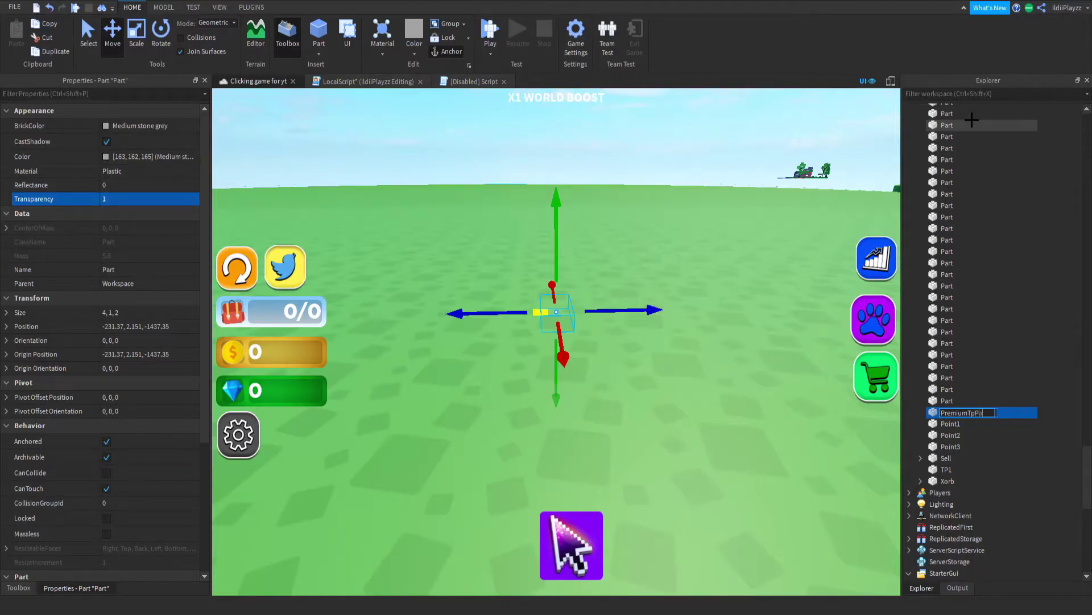
type("art")
key("Return")
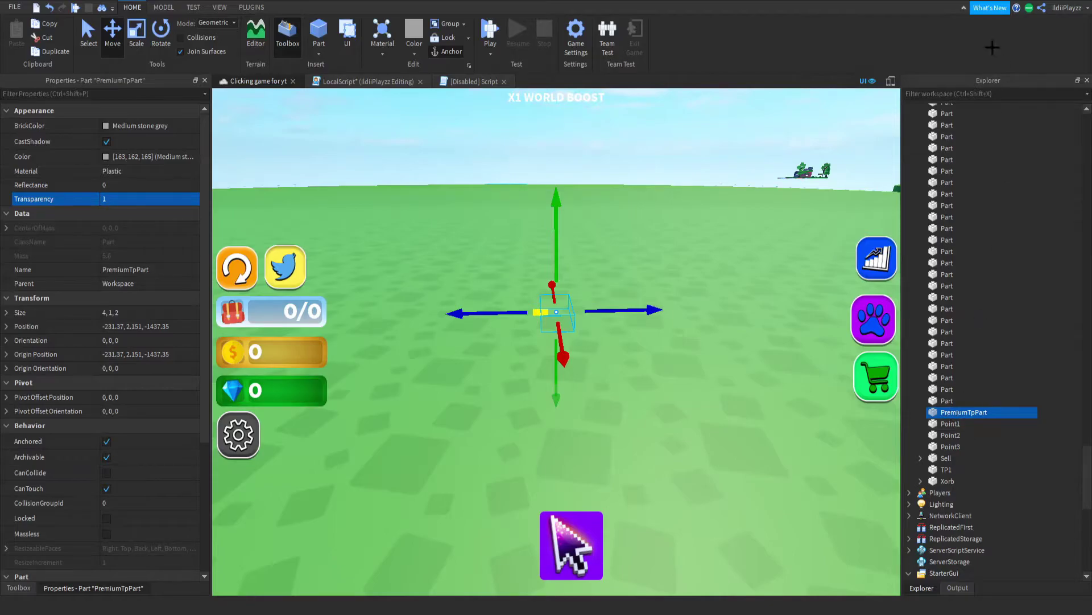
left_click_drag(555, 231, 555, 196)
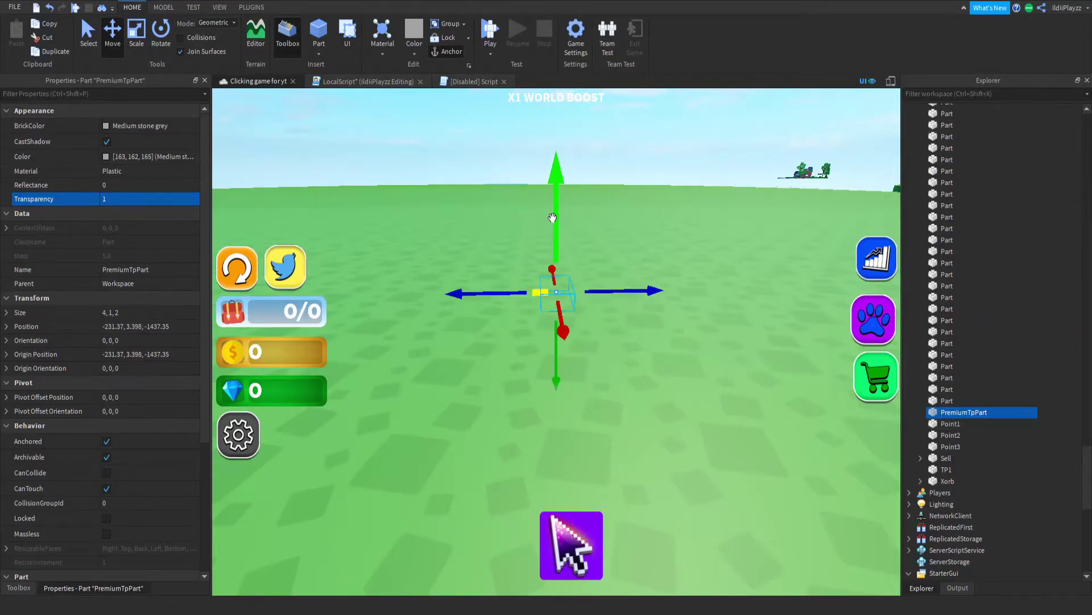
middle_click_drag(547, 282, 441, 183)
Replace the '10 Rebirths' teleport target on line 11 with PremiumTpPart.
left_click(363, 82)
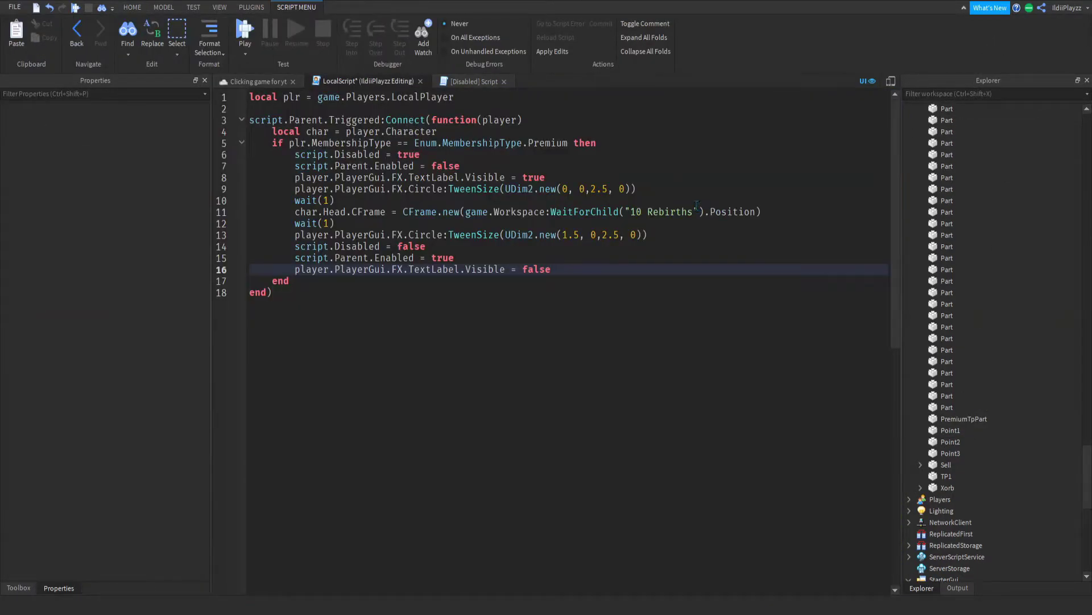
left_click_drag(697, 212, 630, 212)
type("PremiumTpPart")
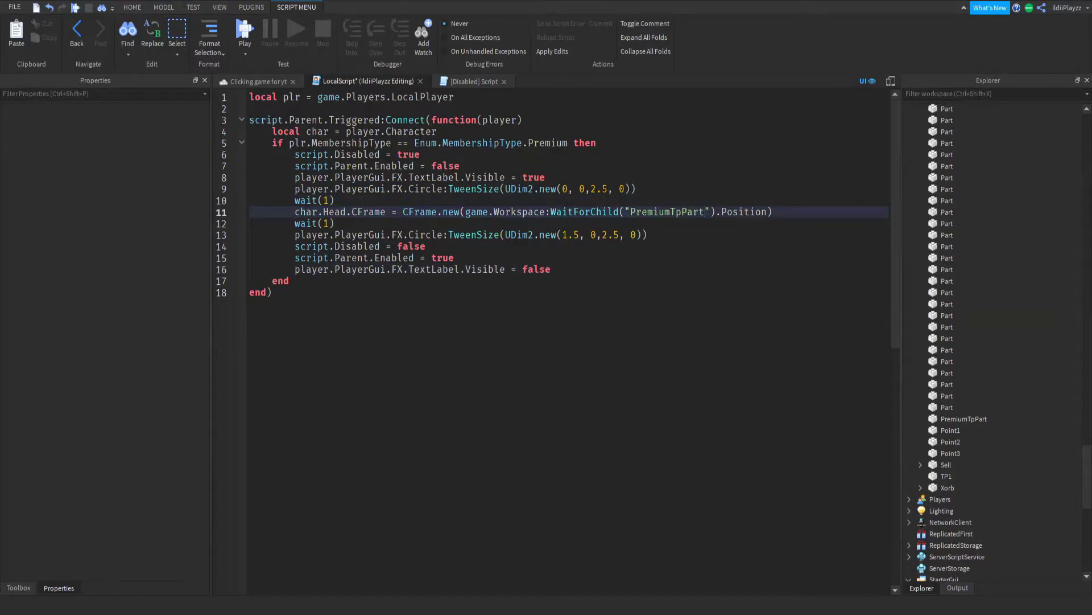
left_click_drag(529, 292, 295, 200)
left_click(529, 292)
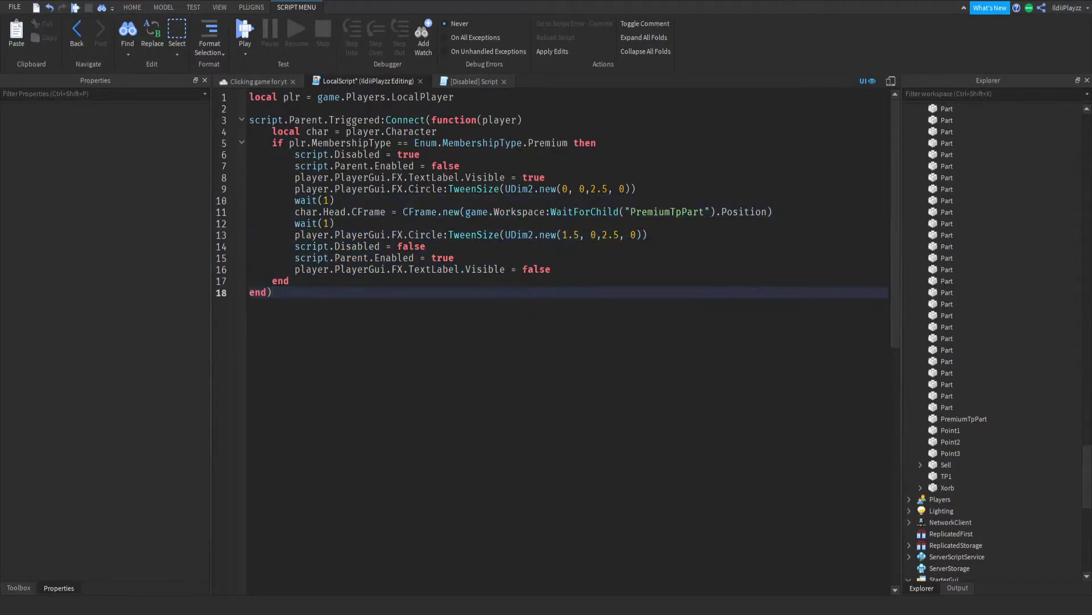
left_click(257, 81)
scroll(972, 342, "down", 5)
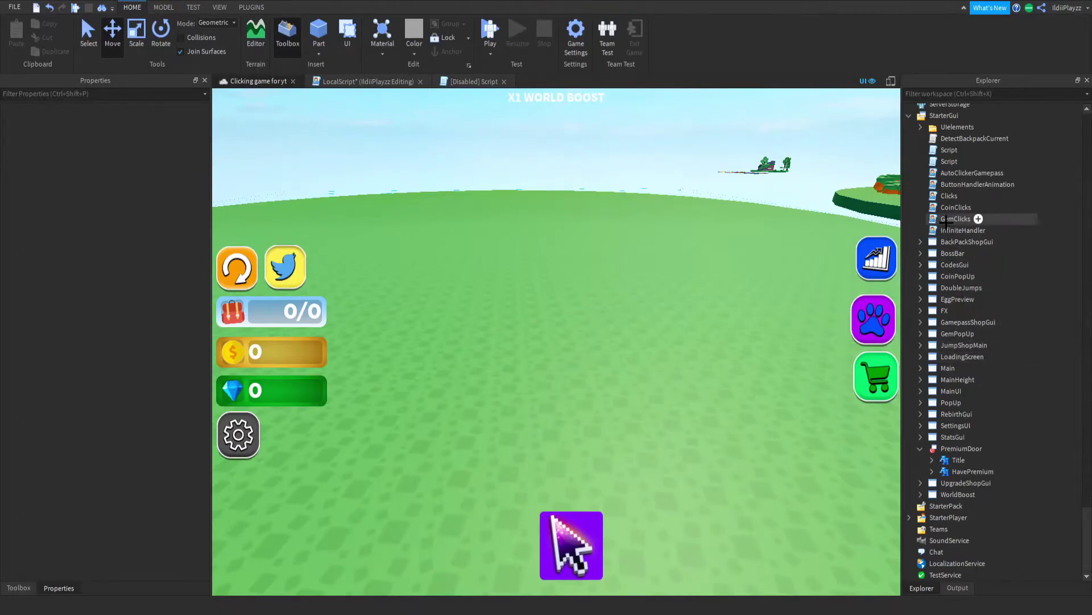
left_click(968, 322)
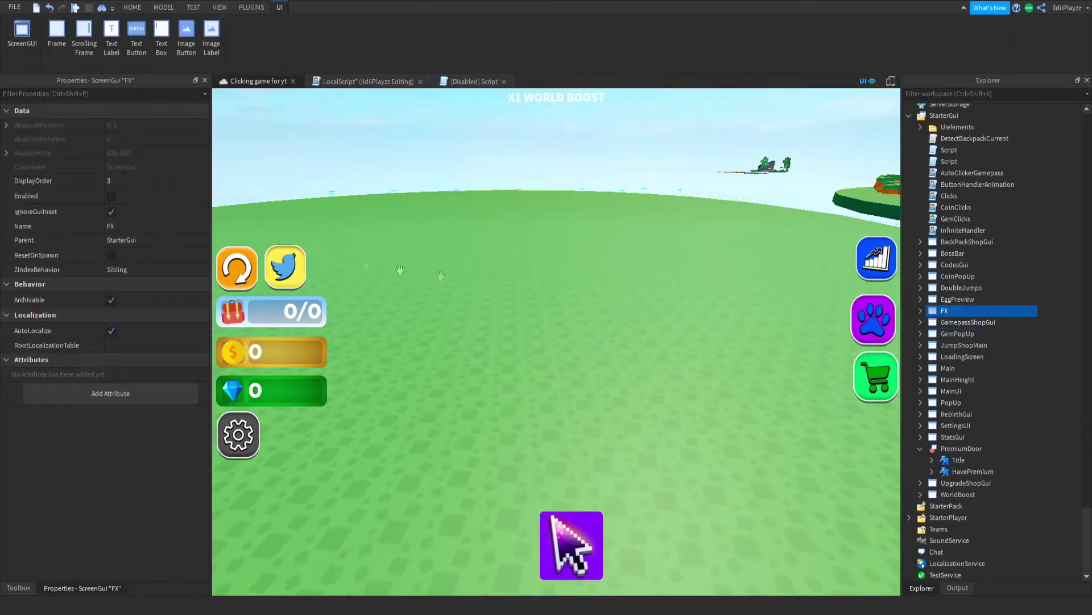
left_click(111, 196)
left_click(422, 177)
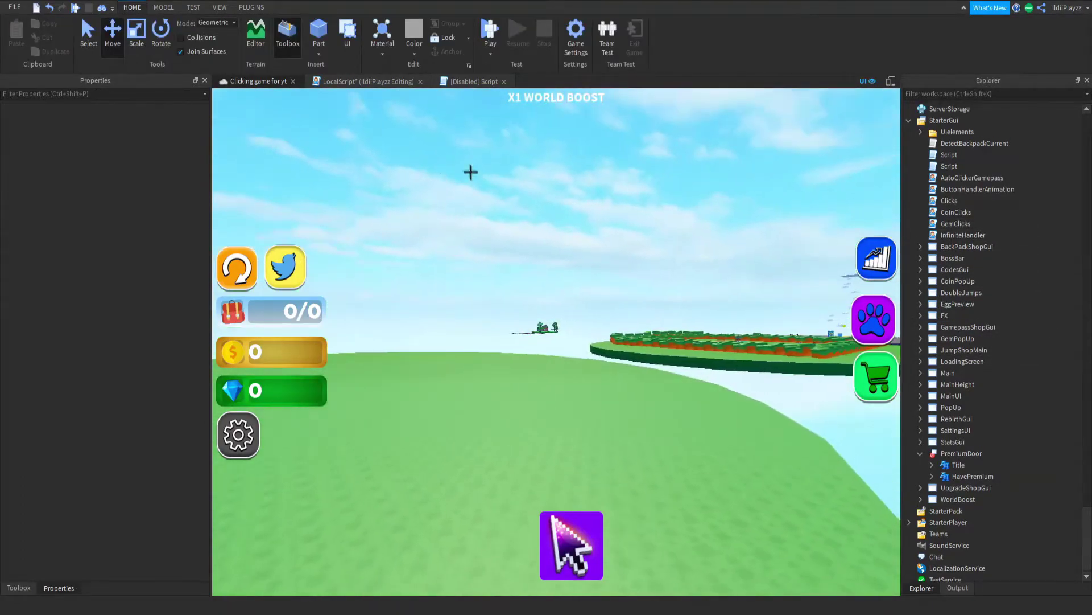
mouse_move(468, 173)
right_mouse_down()
mouse_move(504, 247)
mouse_move(534, 200)
mouse_move(505, 248)
right_mouse_up()
key("w")
key("w")
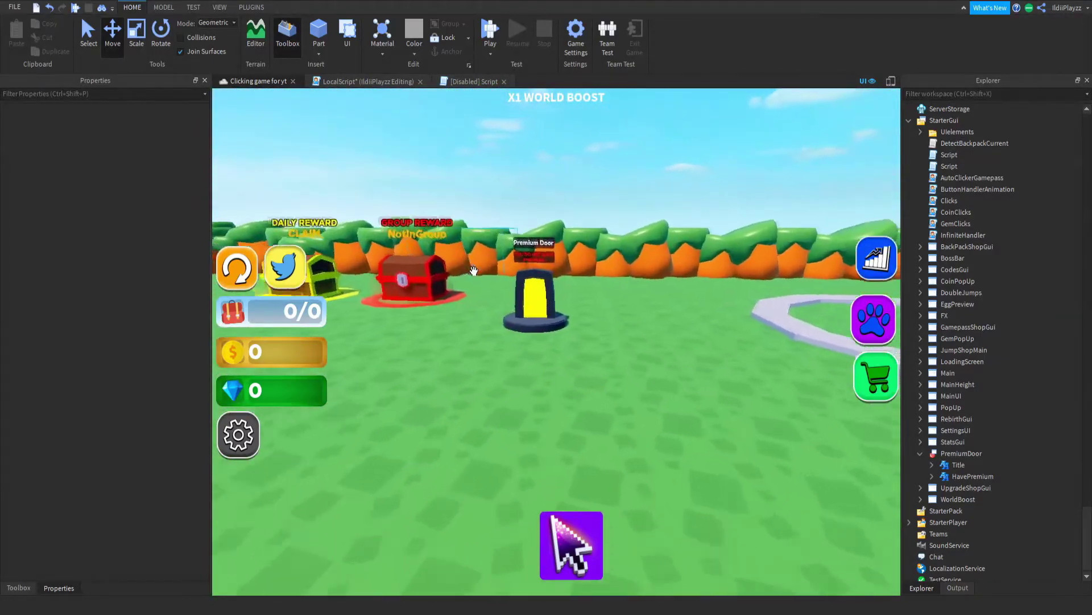
scroll(505, 248, "down", 5)
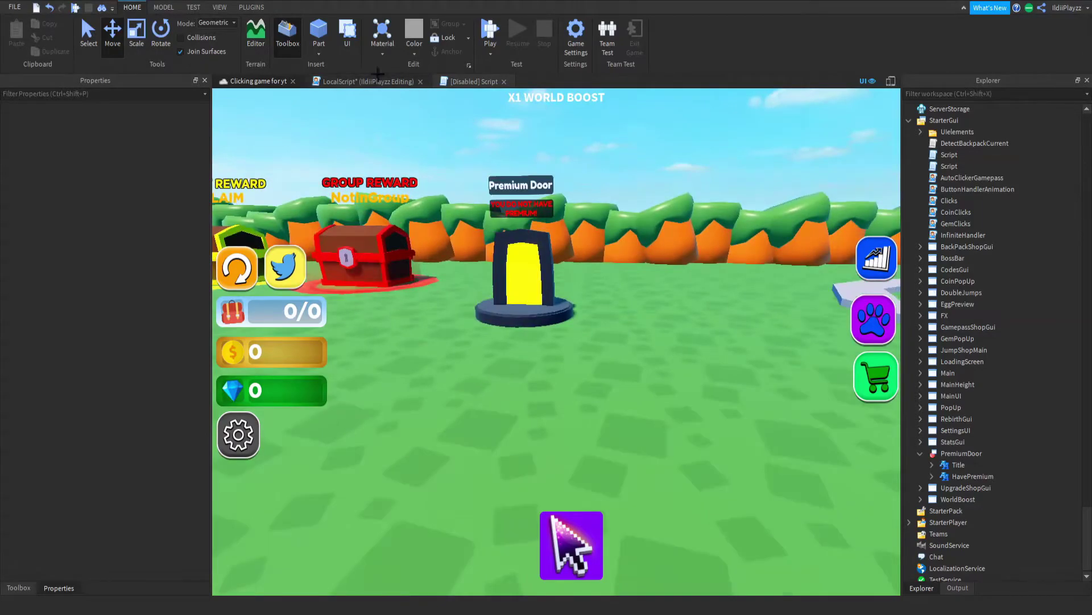
left_click(367, 81)
scroll(512, 257, "up", 5, "ctrl")
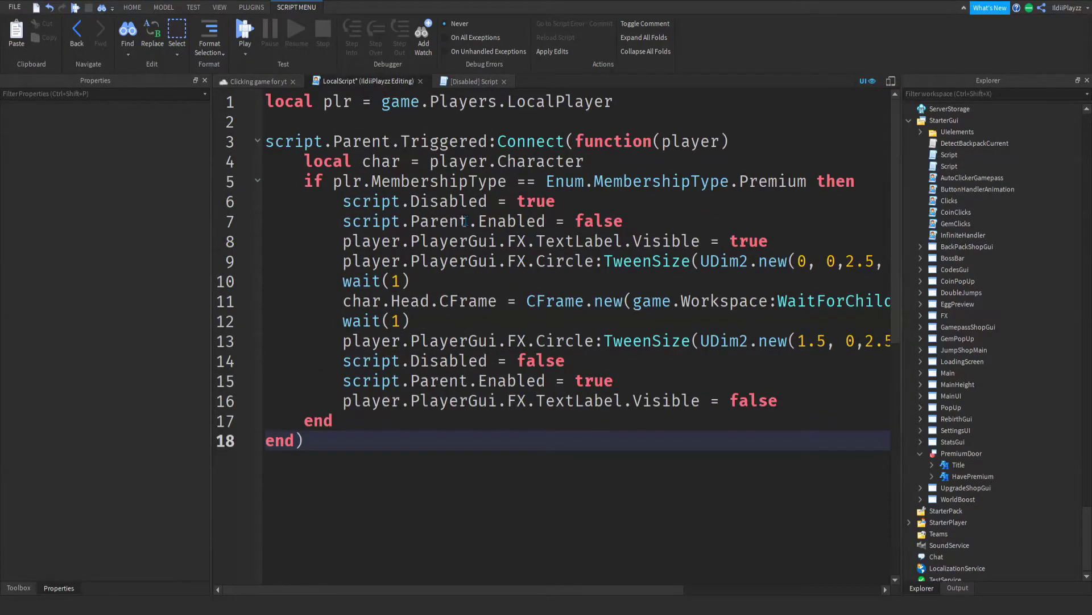
scroll(512, 256, "down", 2, "ctrl")
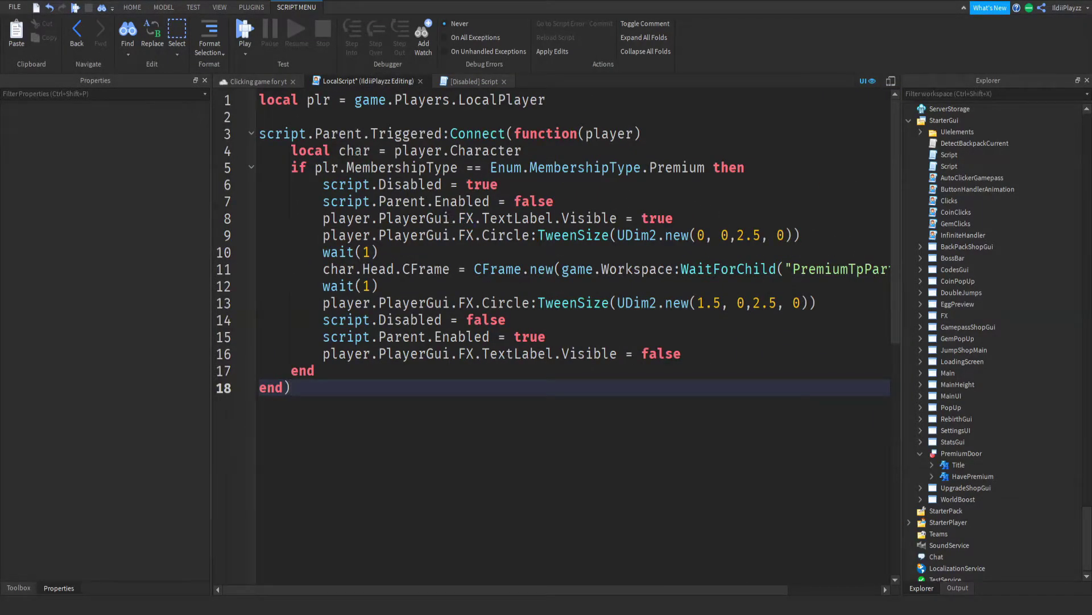
left_click(257, 81)
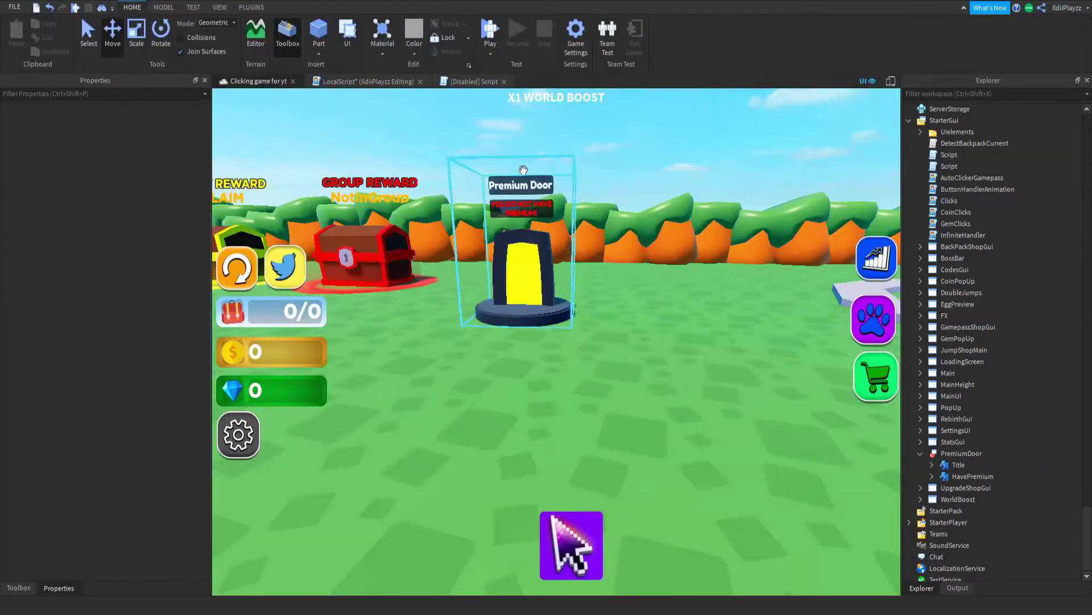
left_click(568, 209)
mouse_move(568, 187)
right_mouse_down()
mouse_move(527, 263)
mouse_move(573, 247)
mouse_move(478, 282)
right_mouse_up()
left_click(572, 248)
scroll(478, 282, "down", 5)
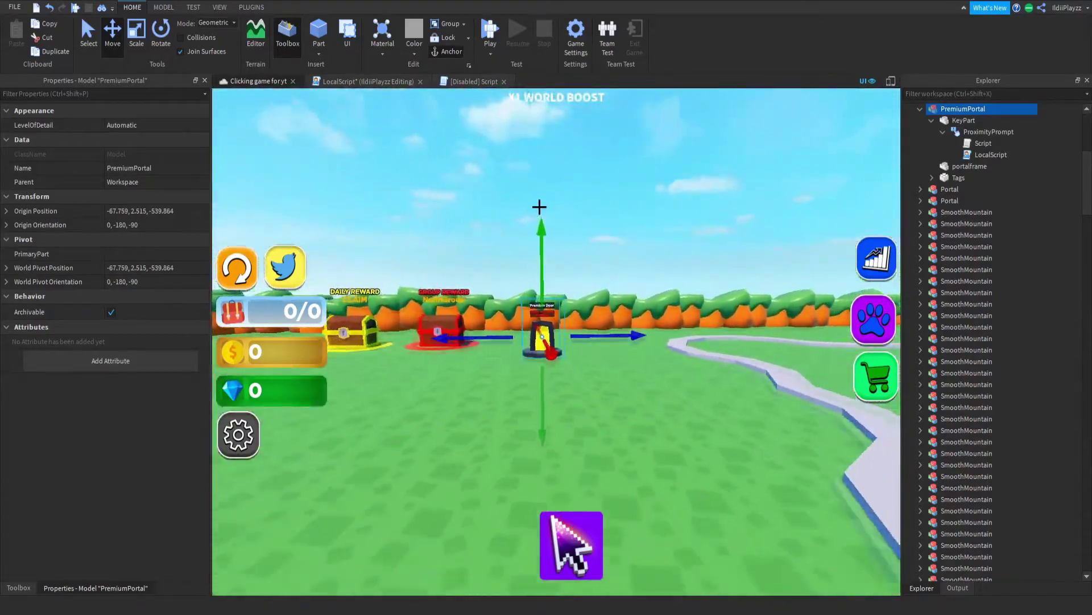
Add an else branch with print("plr does not have premium") after the premium block.
left_click(427, 214)
right_click_drag(530, 213, 803, 188)
scroll(598, 256, "up", 3)
double_click(990, 154)
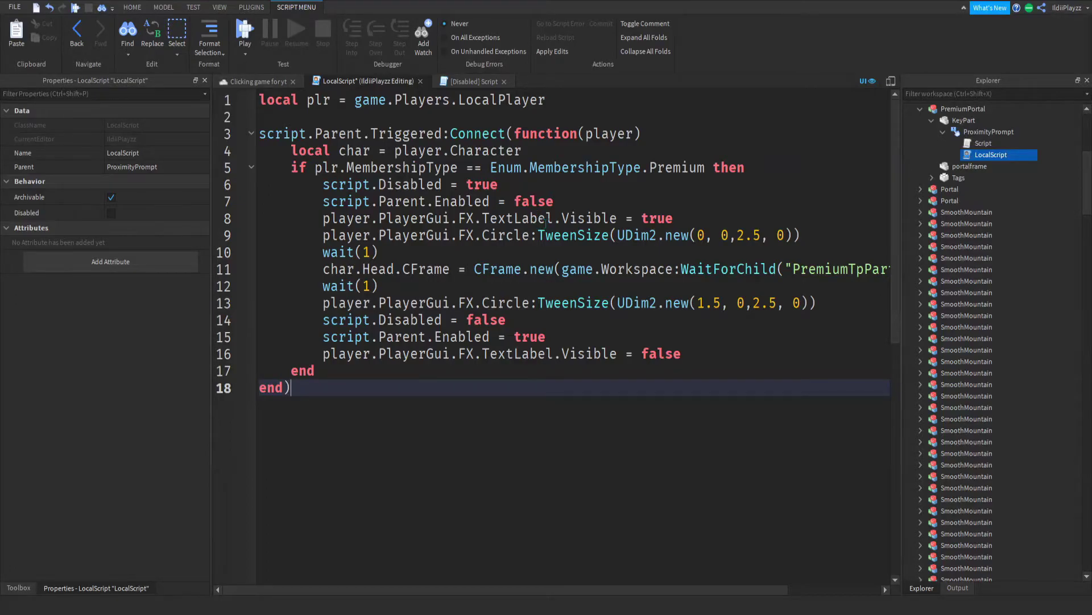
scroll(572, 257, "down", 3, "ctrl")
scroll(547, 225, "up", 5, "ctrl")
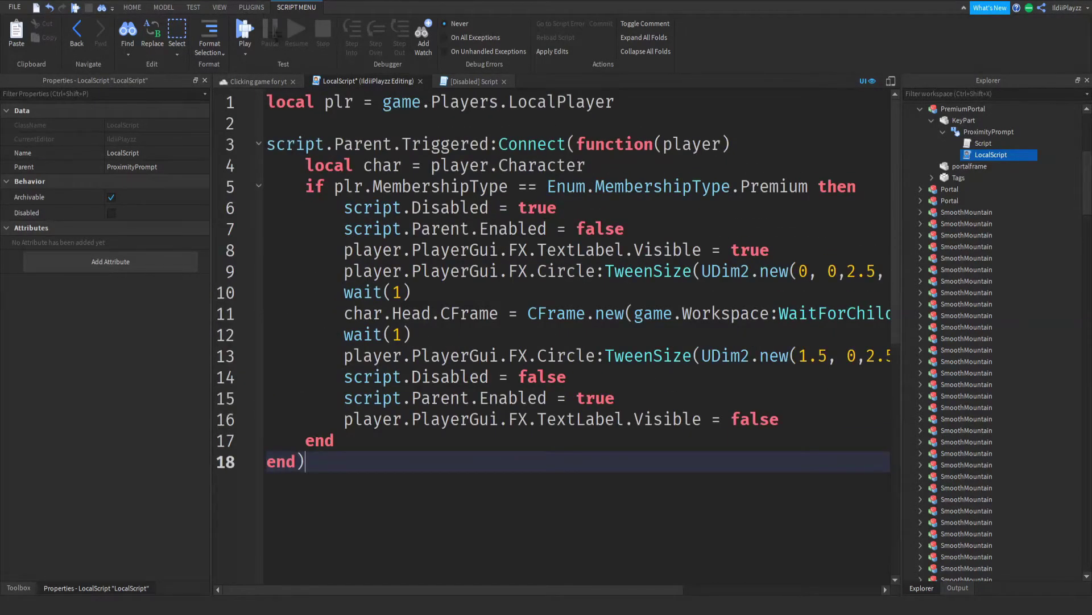
scroll(539, 376, "down", 2, "ctrl")
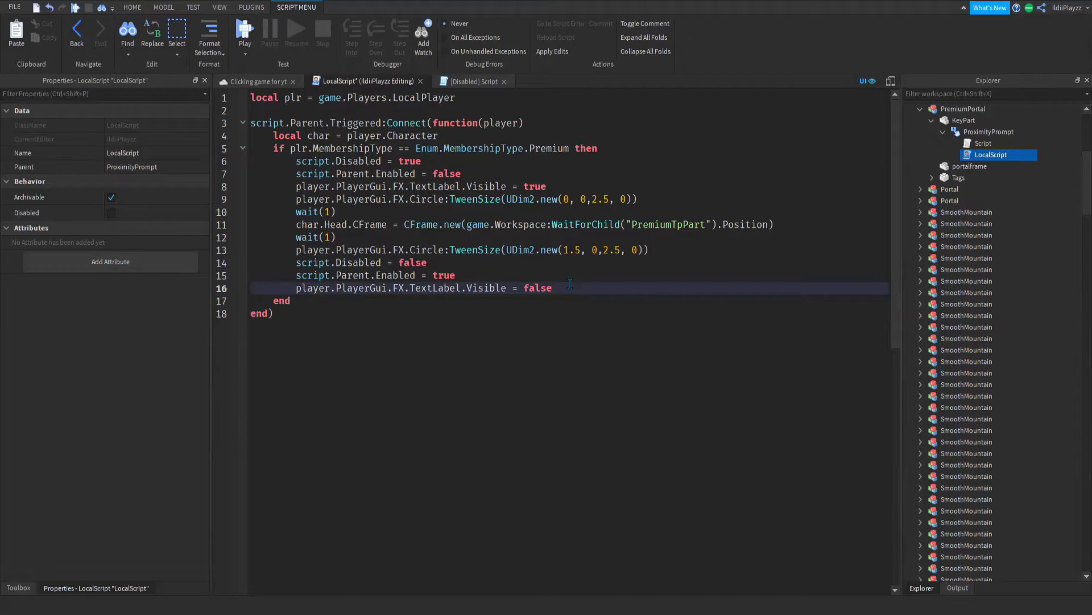
left_click(666, 335)
scroll(567, 288, "up", 1, "ctrl")
key("Return")
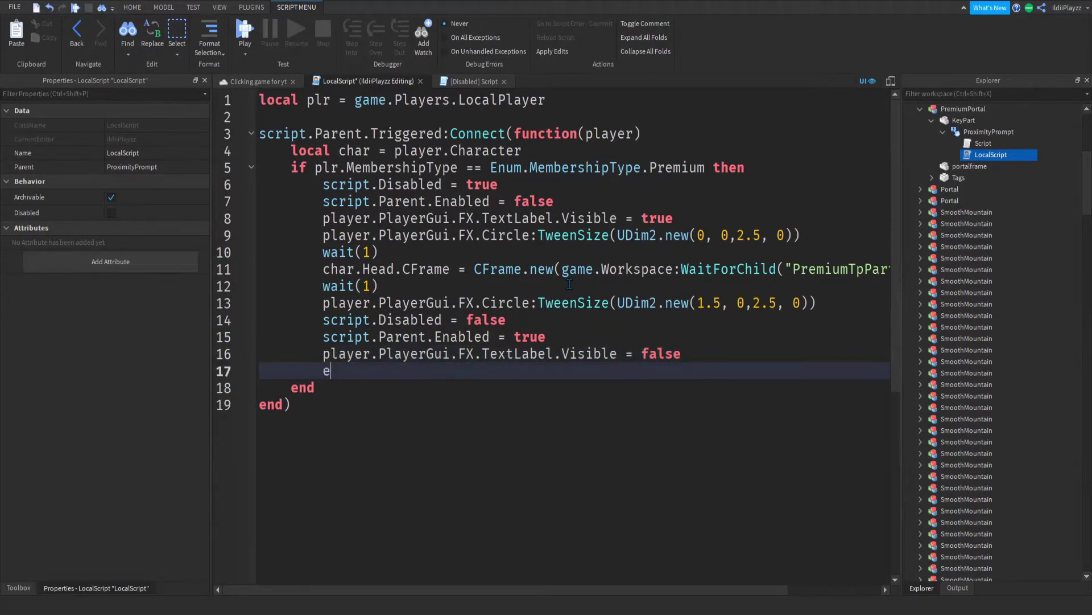
type("else")
key("Return")
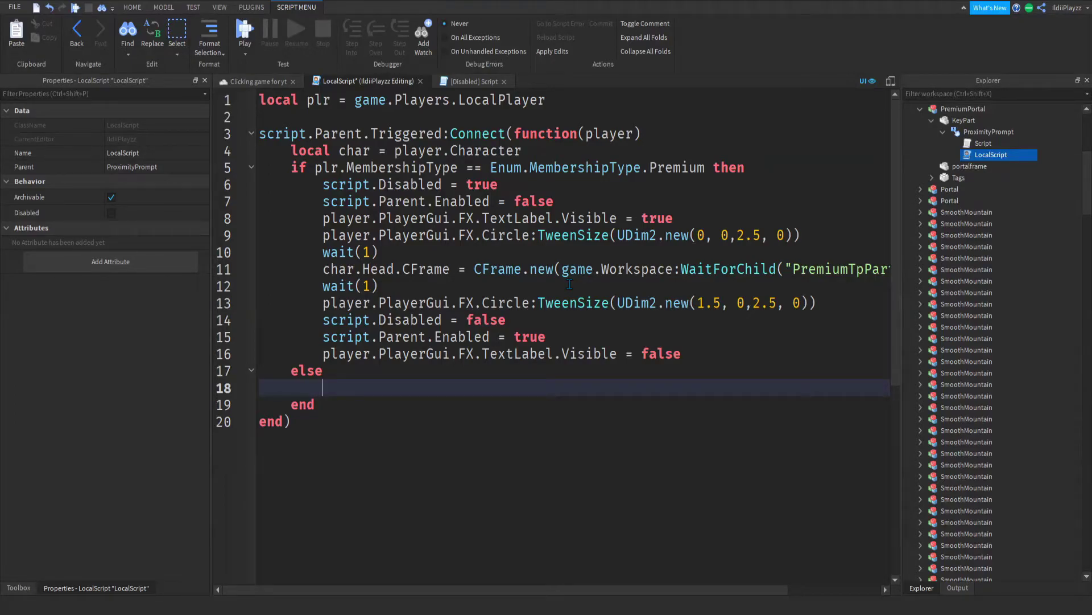
type("print(\"plr does not have premium")
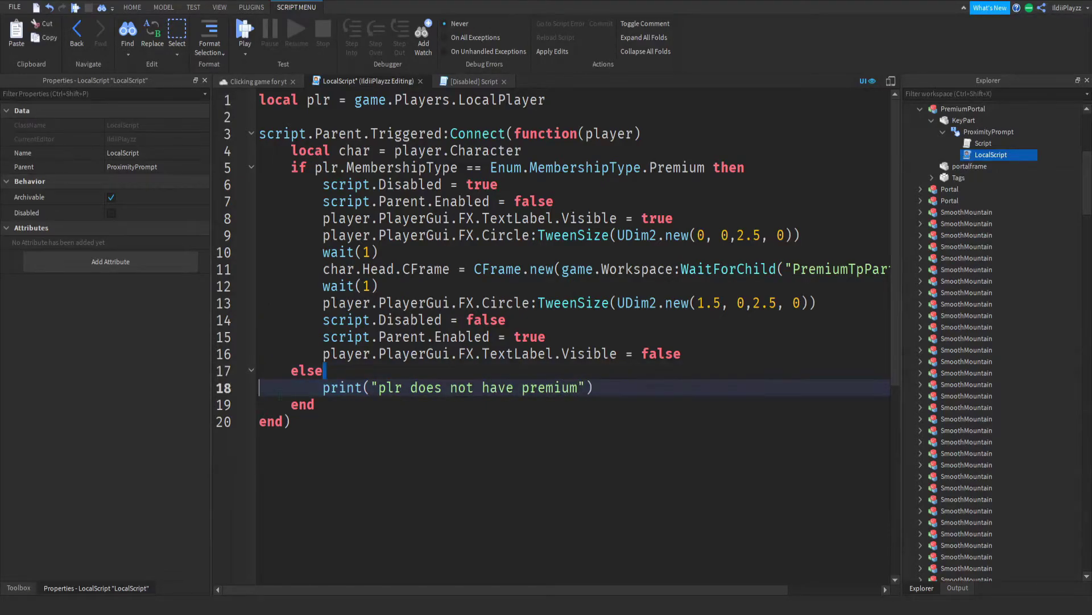
left_click_drag(588, 388, 405, 387)
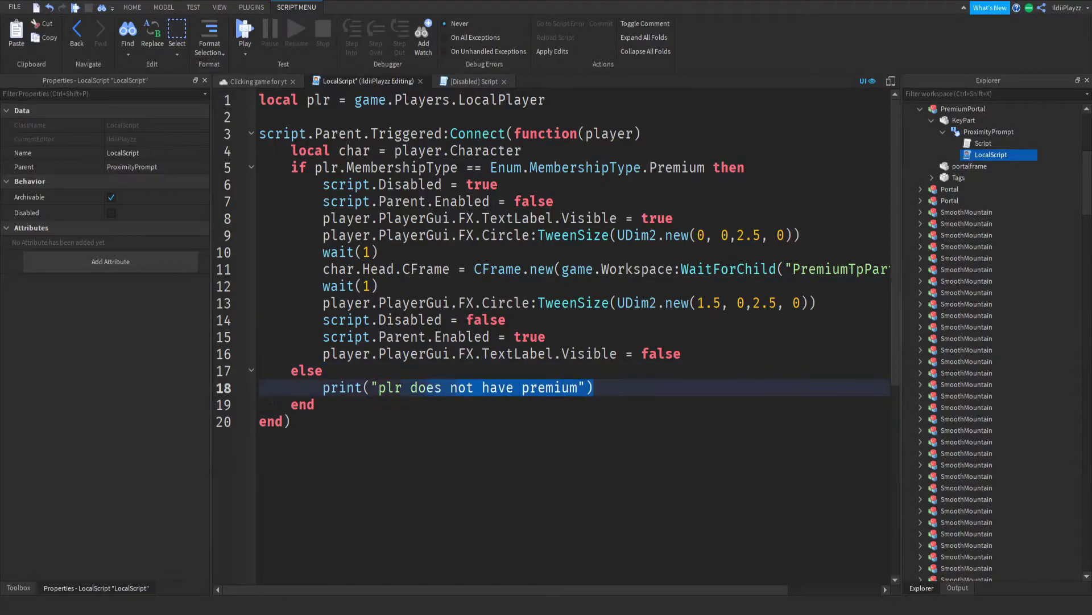
left_click(341, 405)
Playtest with the Output log shown, orbiting the camera around the character at the Premium Door.
left_click(256, 80)
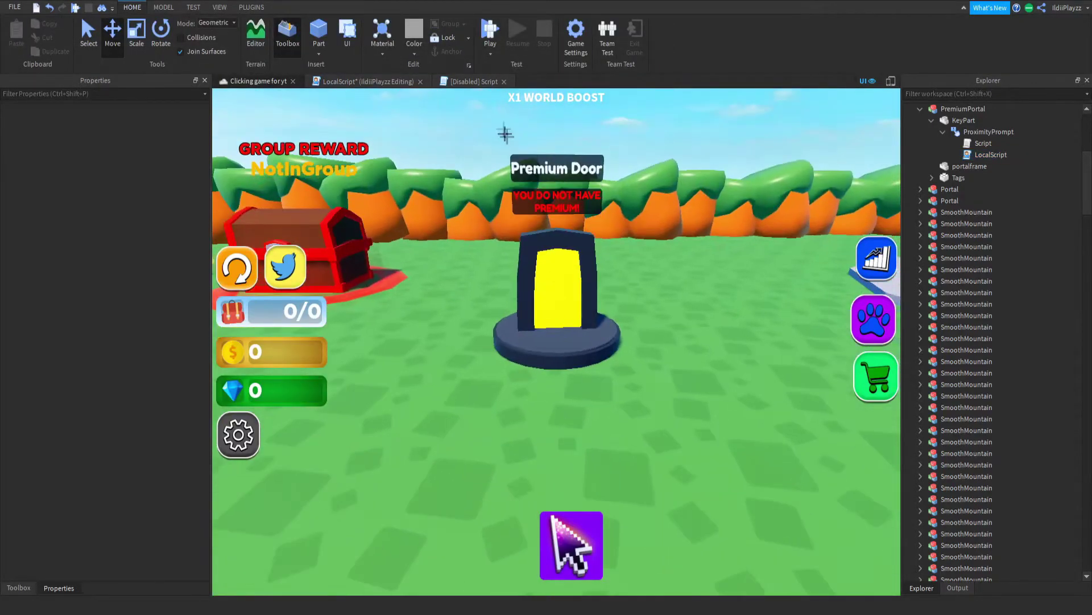
left_click(491, 34)
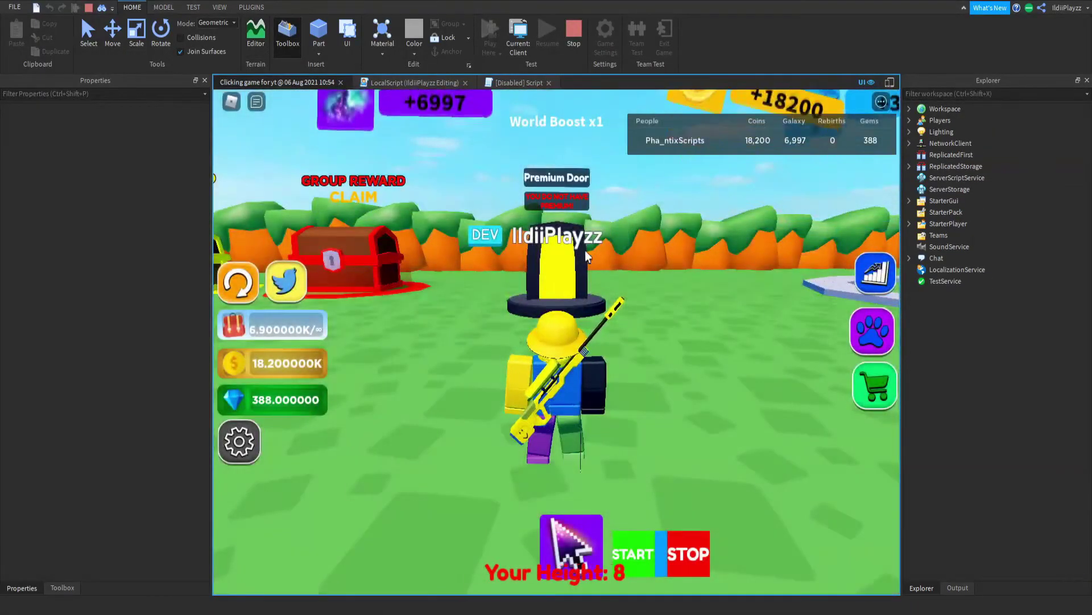
left_click(958, 588)
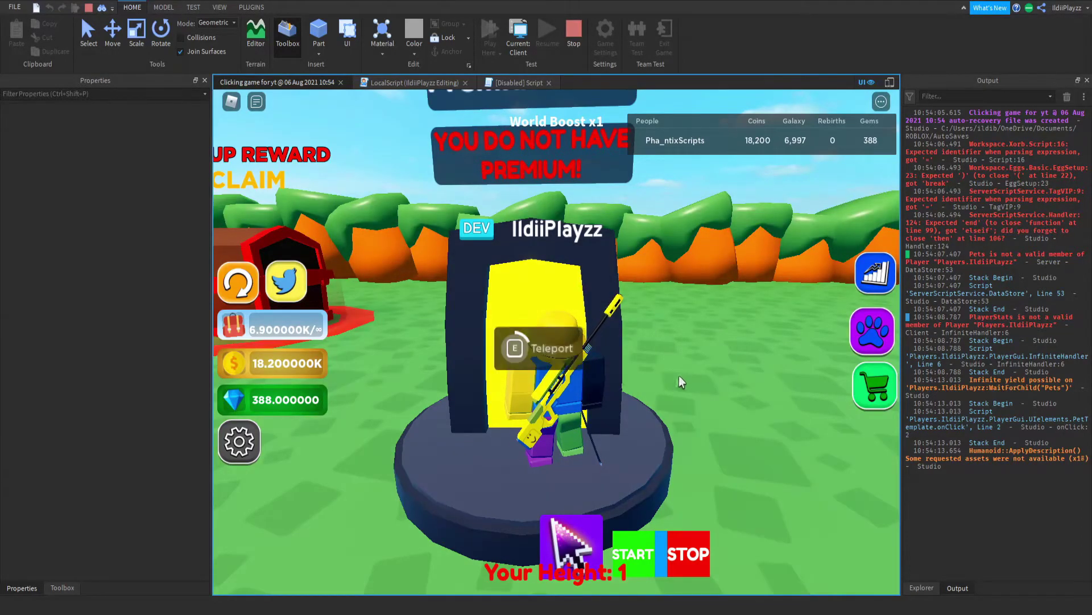
scroll(674, 379, "down", 3)
right_click_drag(667, 384, 665, 378)
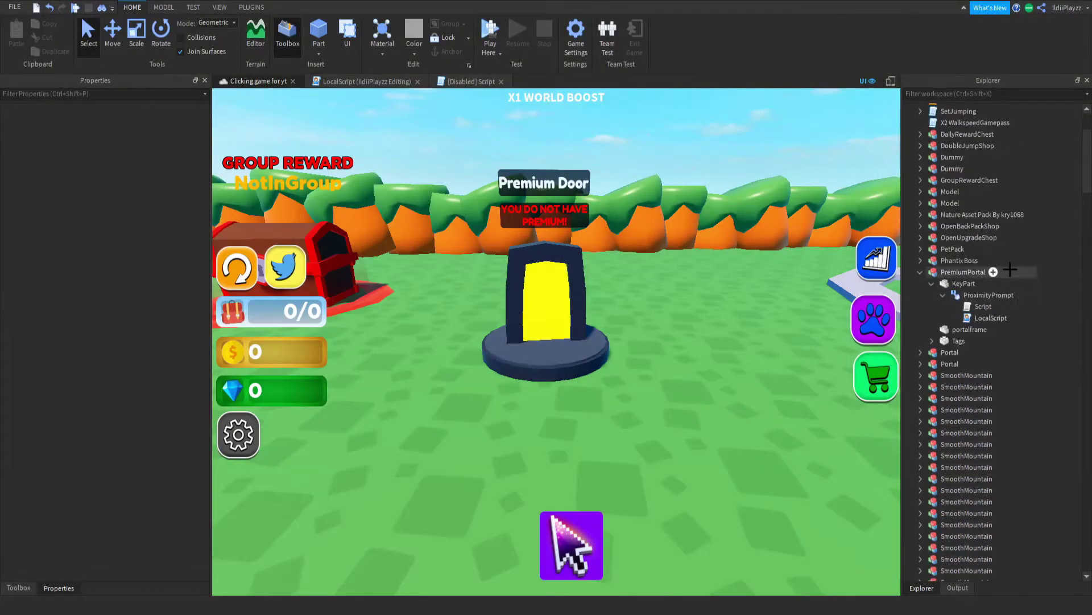
left_click_drag(976, 330, 999, 522)
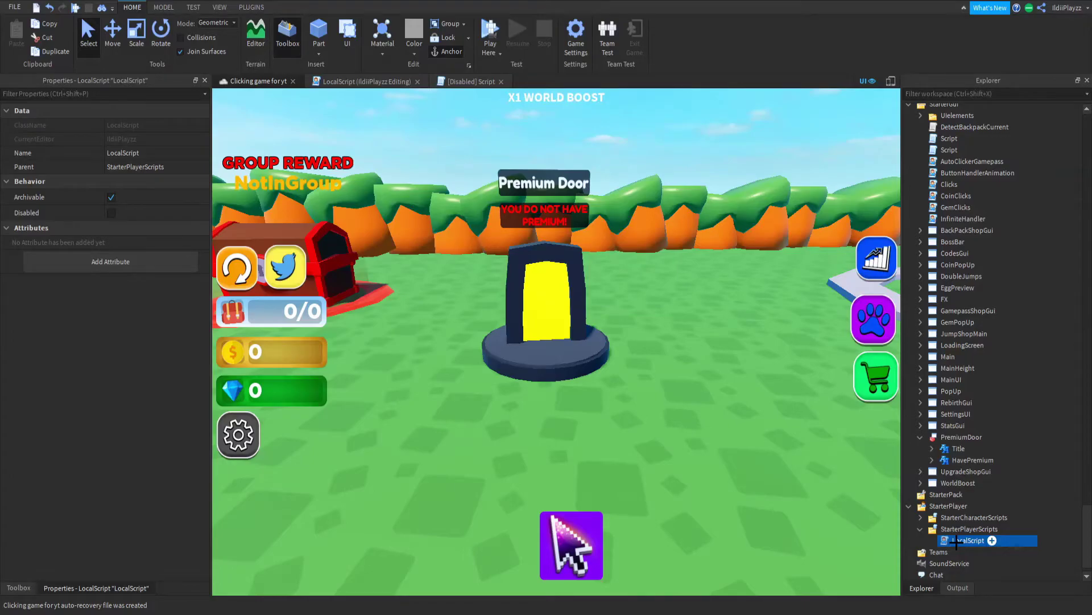
Open the relocated LocalScript and select the script.Parent connection text on line 3.
double_click(973, 541)
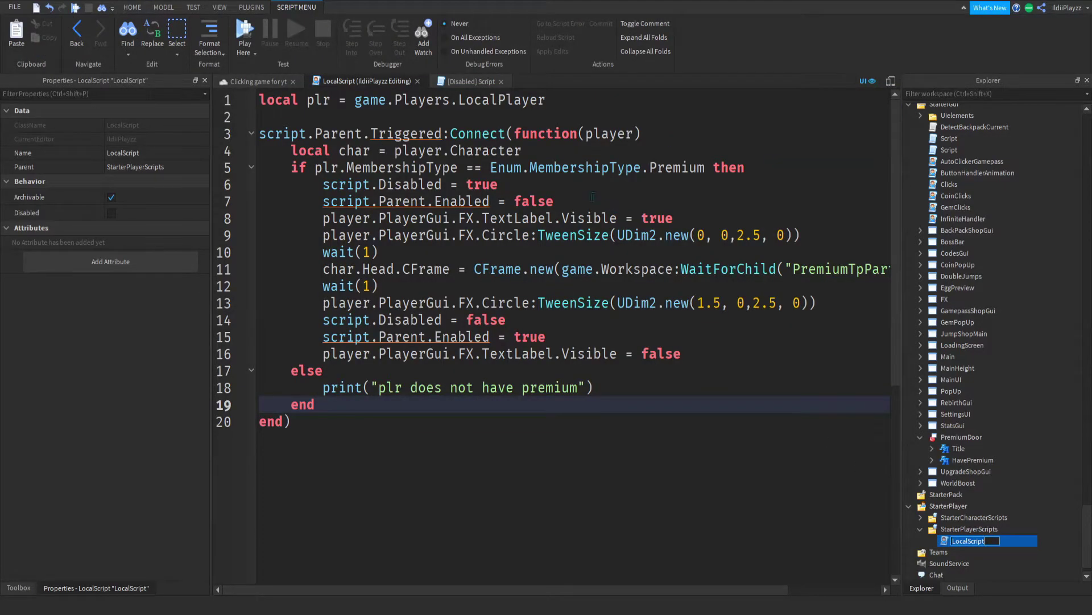
left_click(427, 252)
left_click(627, 235)
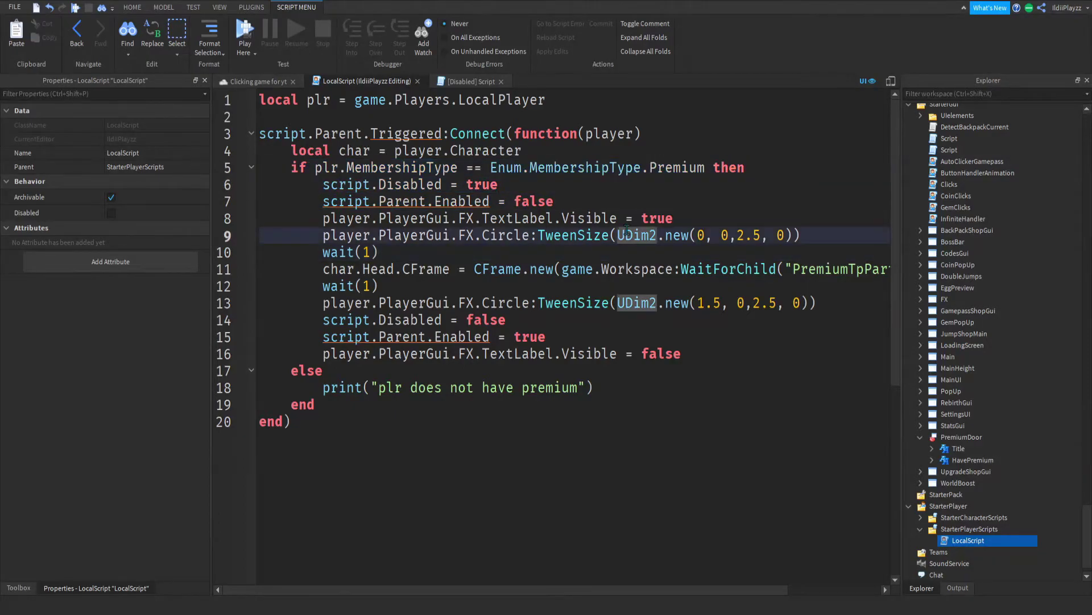
left_click_drag(657, 133, 260, 133)
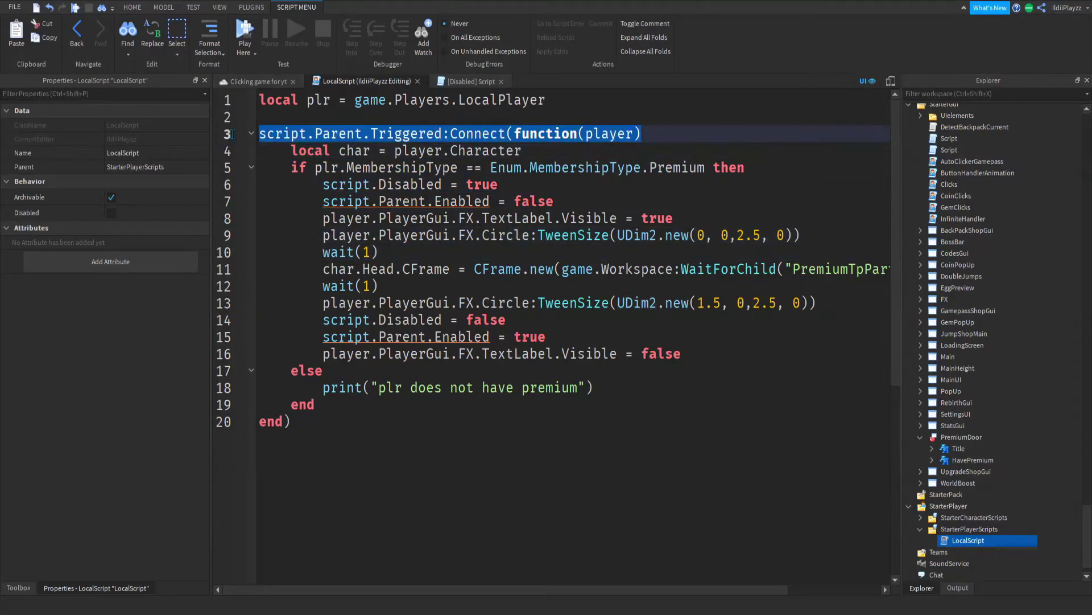
type("game.Workspace.prem")
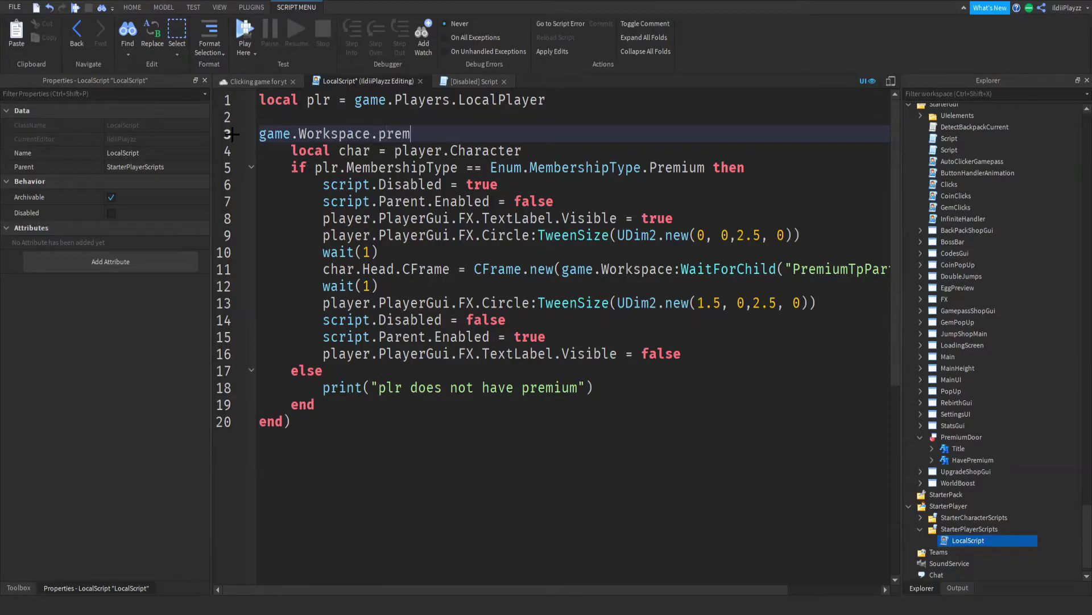
Rewrite line 3 as game.Workspace.PremiumPortal.KeyPart.ProximityPrompt.Triggered:Connect(function(player).
key("Tab")
type("k")
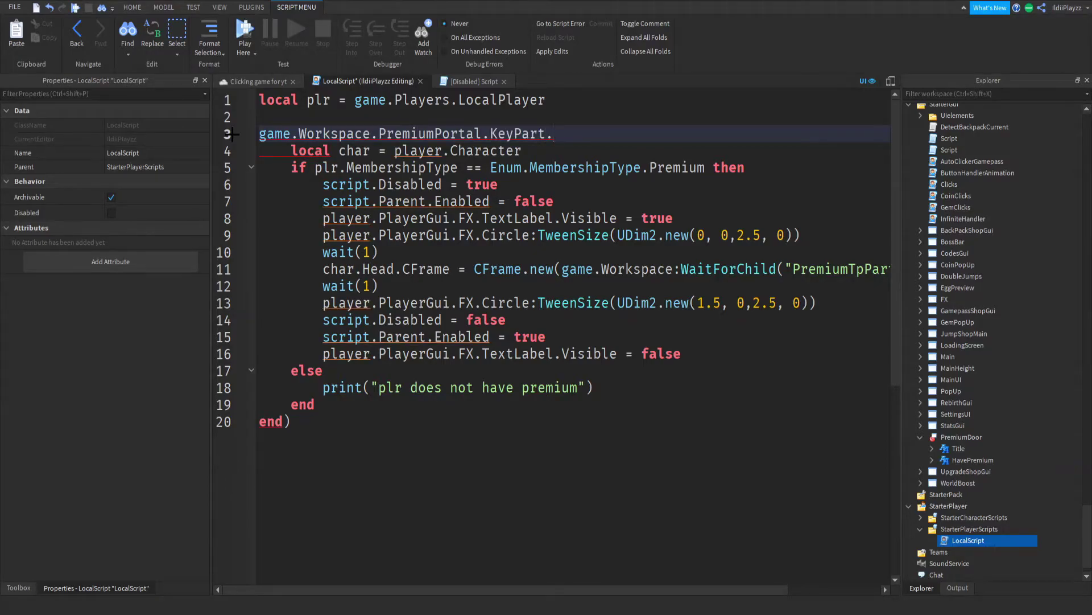
type("prox")
key("Tab")
key("Tab")
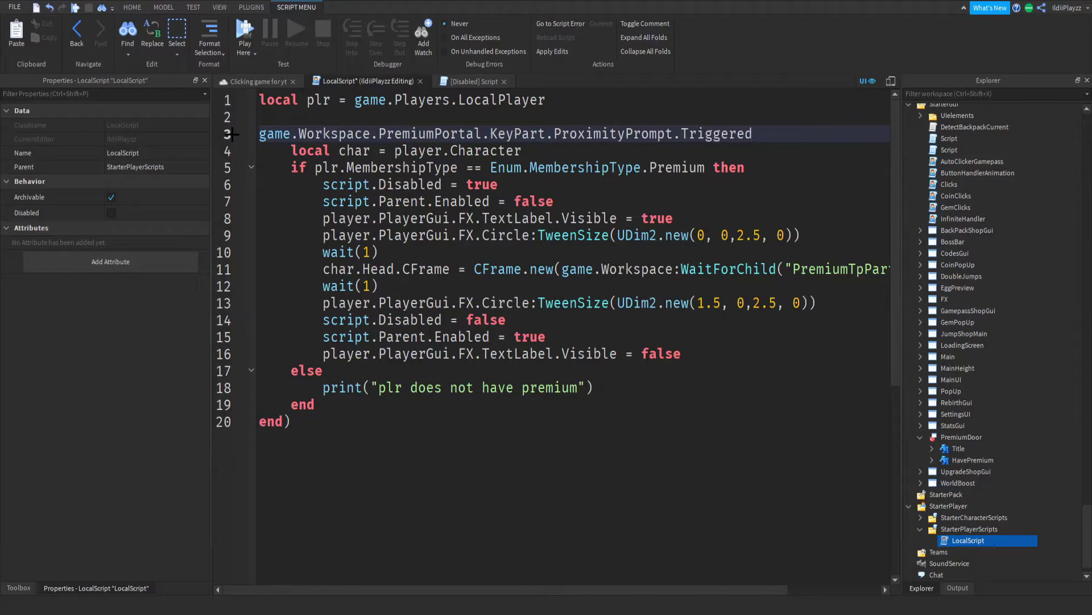
type("onnect(function(pl")
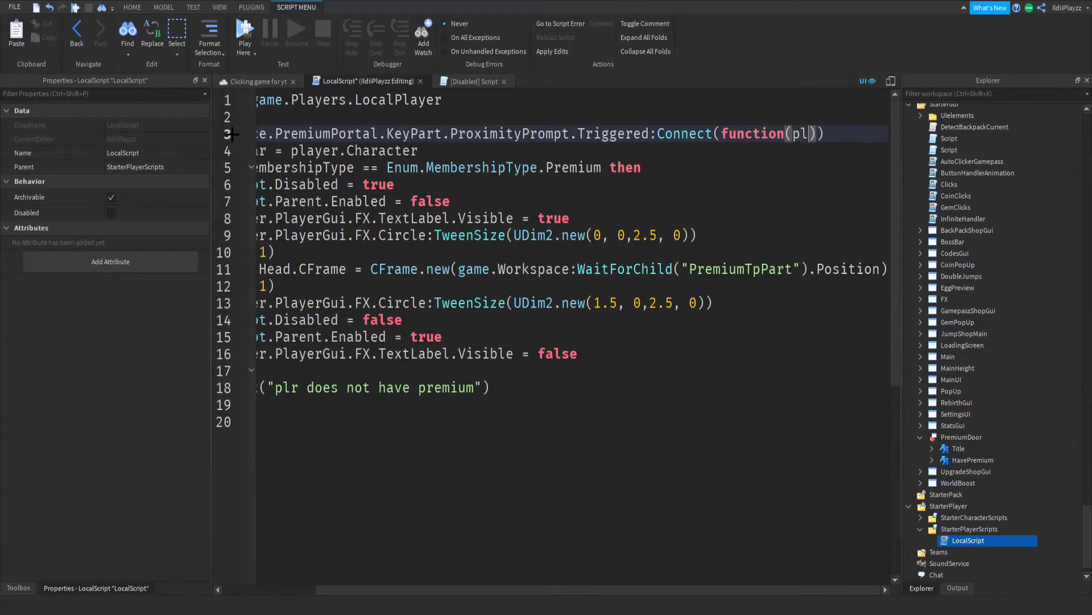
key("BackSpace")
type("ayer")
key("BackSpace")
key("BackSpace")
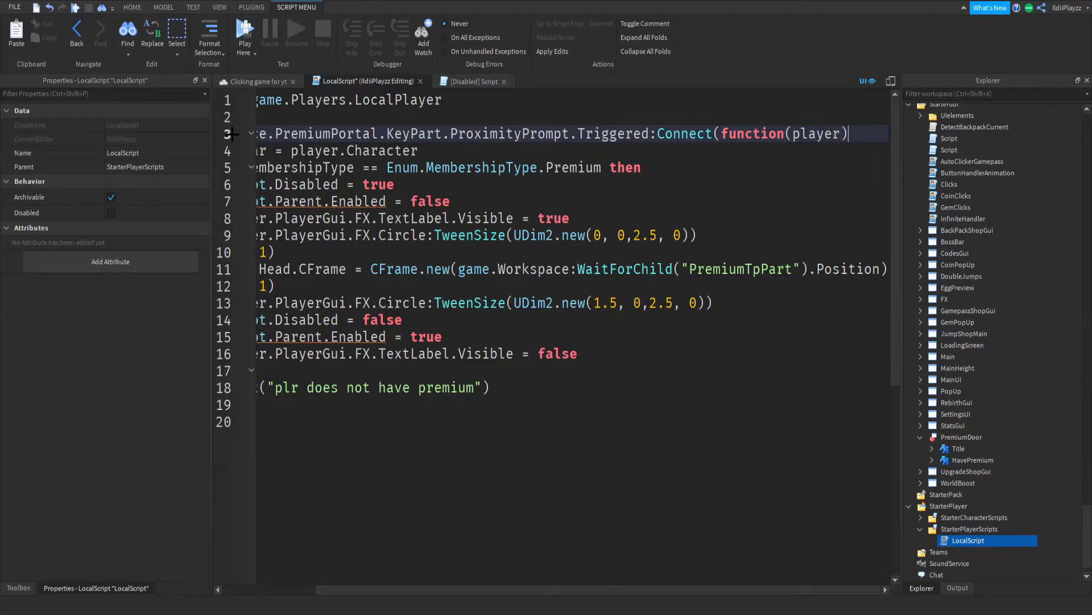
left_click_drag(367, 589, 202, 589)
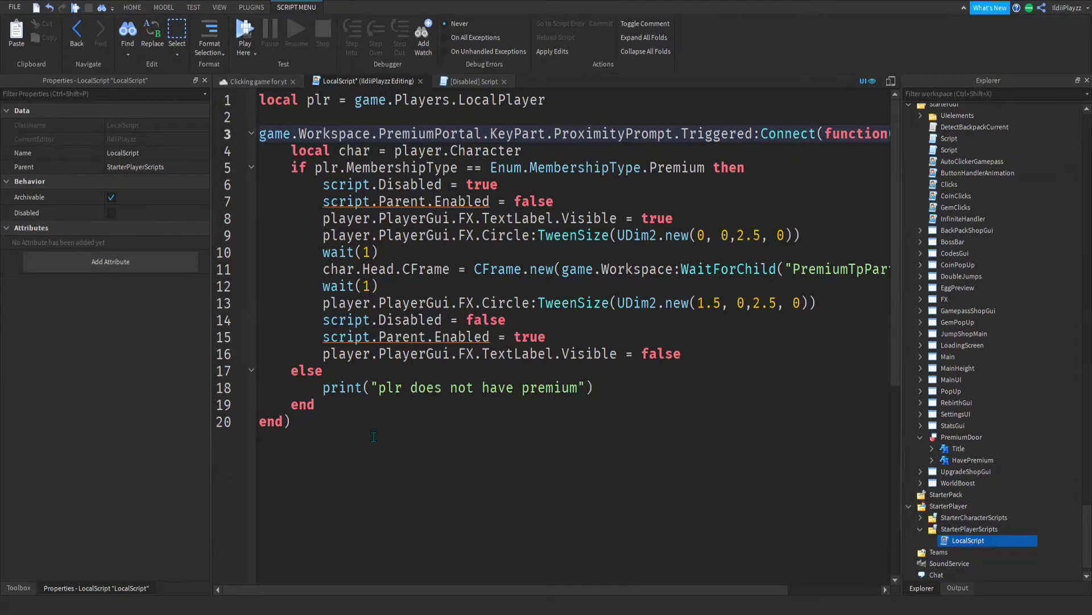
Review the script's closing lines and then the whole code.
left_click_drag(563, 337, 340, 321)
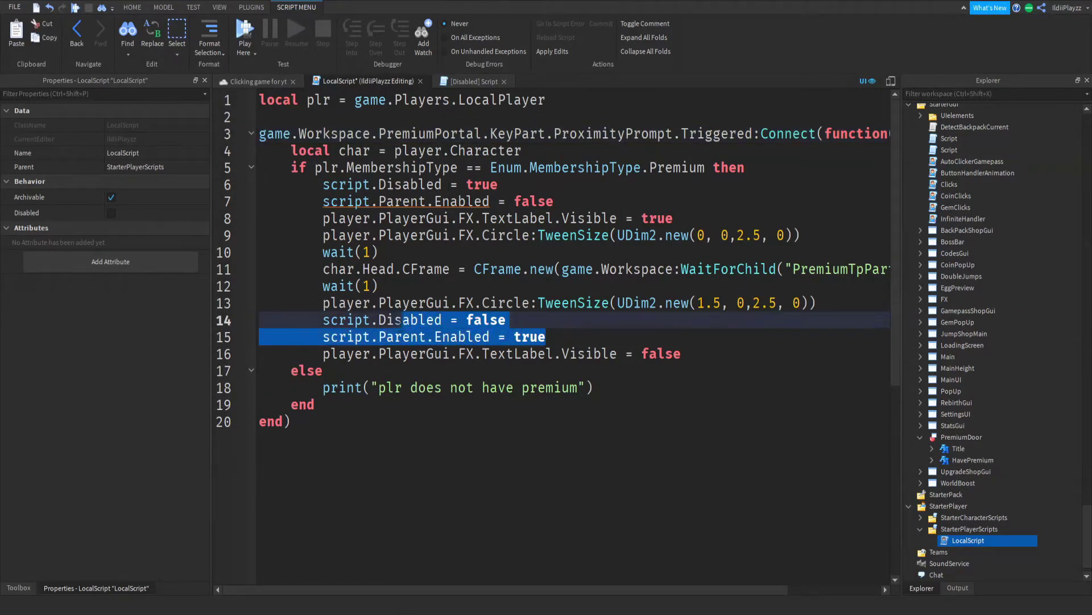
left_click_drag(546, 336, 597, 427)
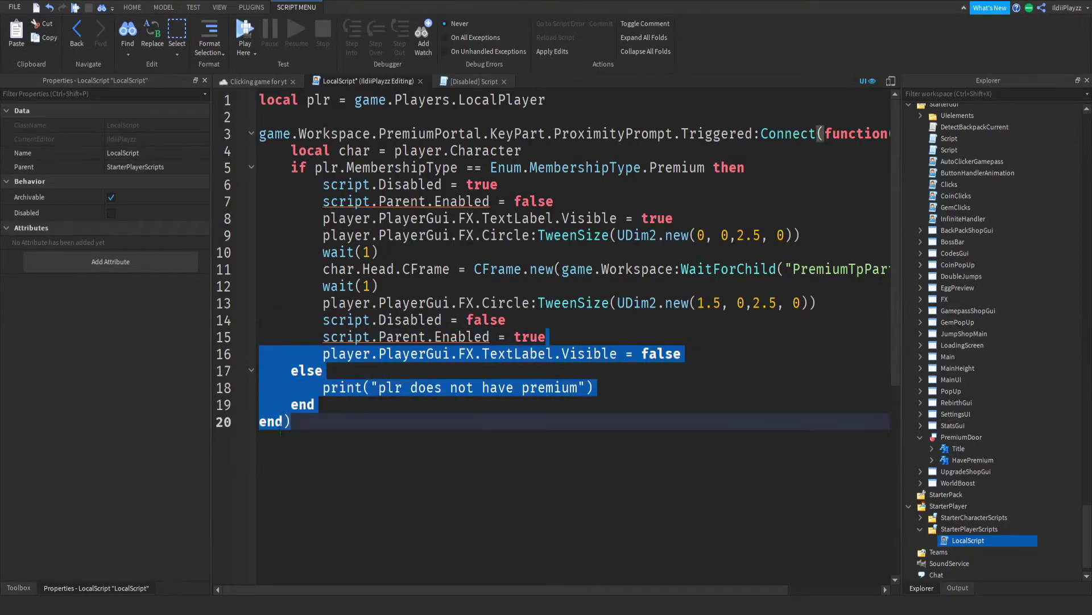
left_click(287, 462)
left_click_drag(260, 100, 295, 422)
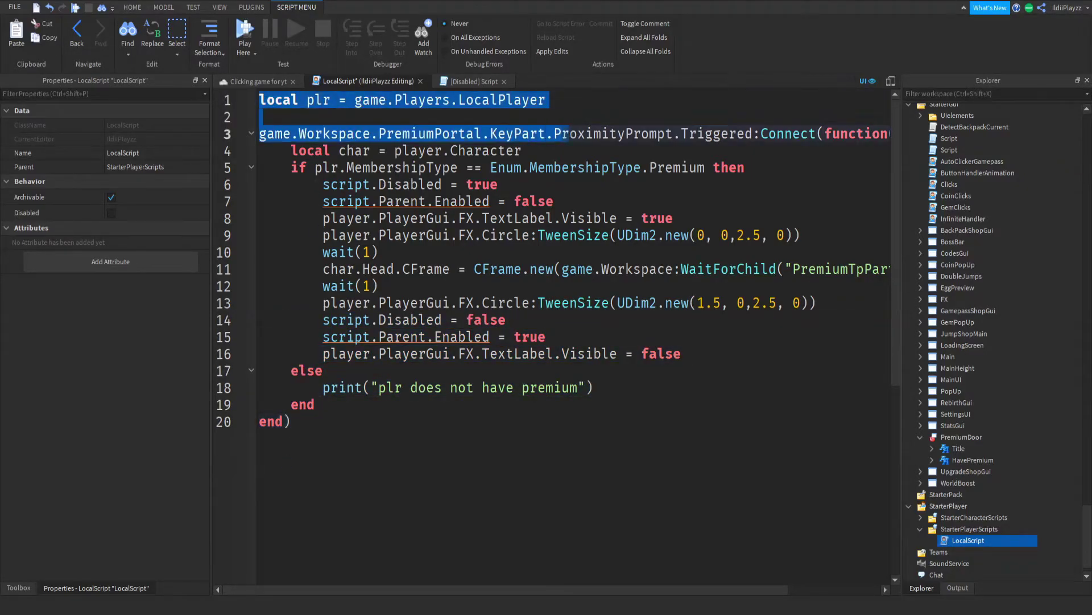
left_click(618, 353)
Review the LocalScript line by line to find where Enabled is set.
left_click(410, 320)
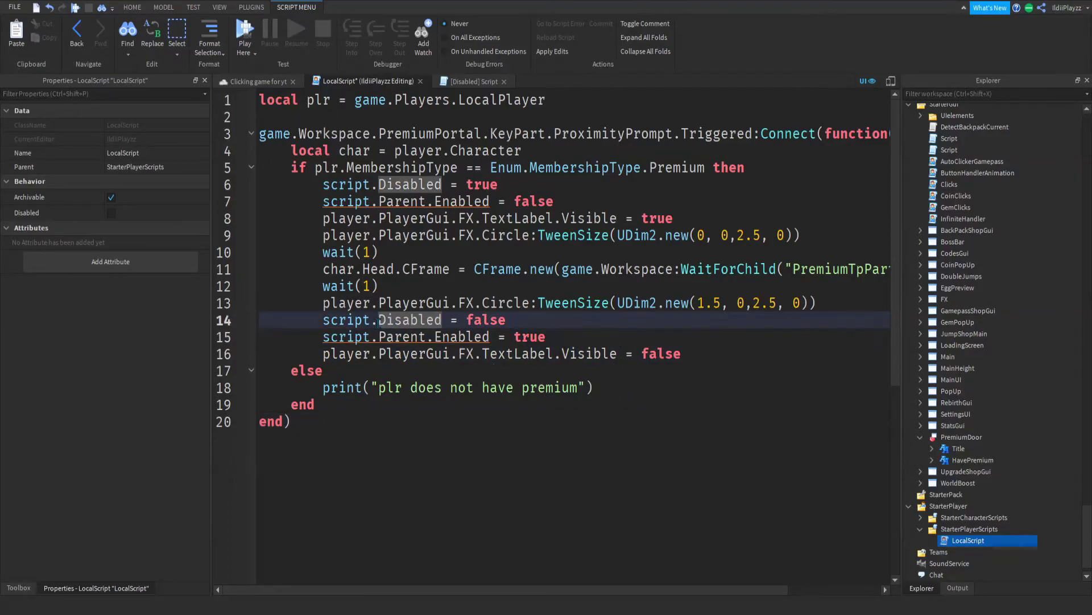
left_click(639, 407)
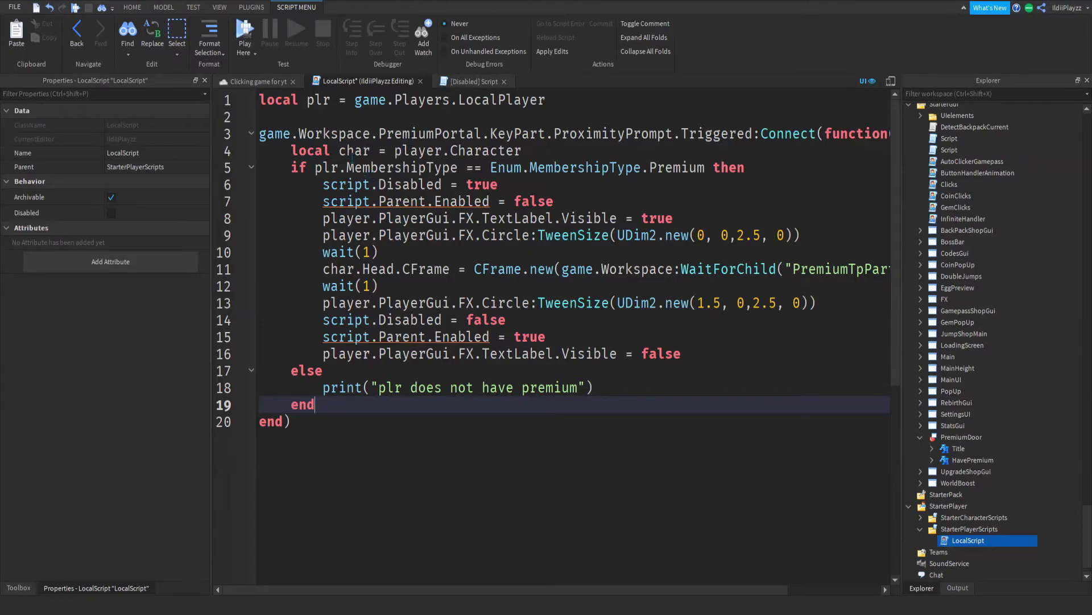
left_click(353, 150)
left_click(329, 168)
left_click(409, 235)
left_click(409, 354)
left_click(401, 387)
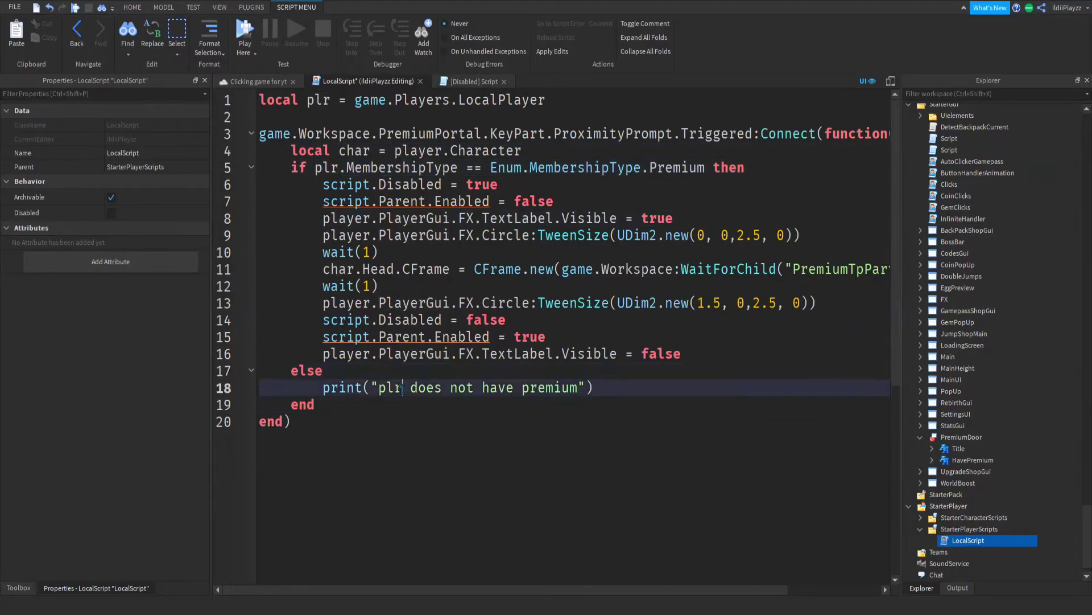
left_click(398, 337)
left_click(376, 252)
left_click(398, 336)
Set line 15 to PremiumPortal's ProximityPrompt.Enabled = true and line 7 to Enabled = false.
left_click_drag(546, 336, 324, 336)
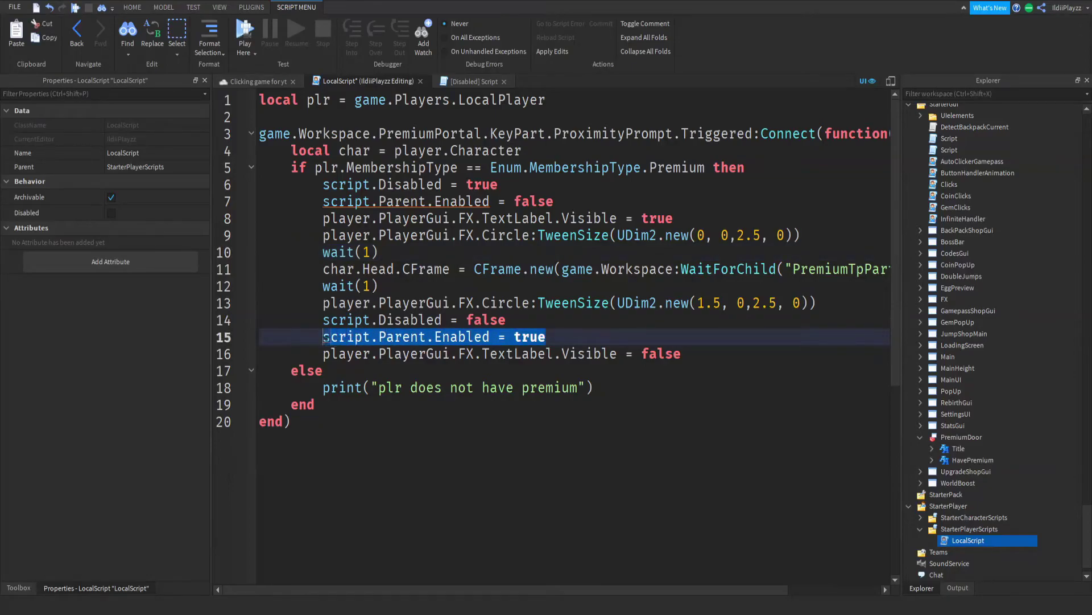
type("game.")
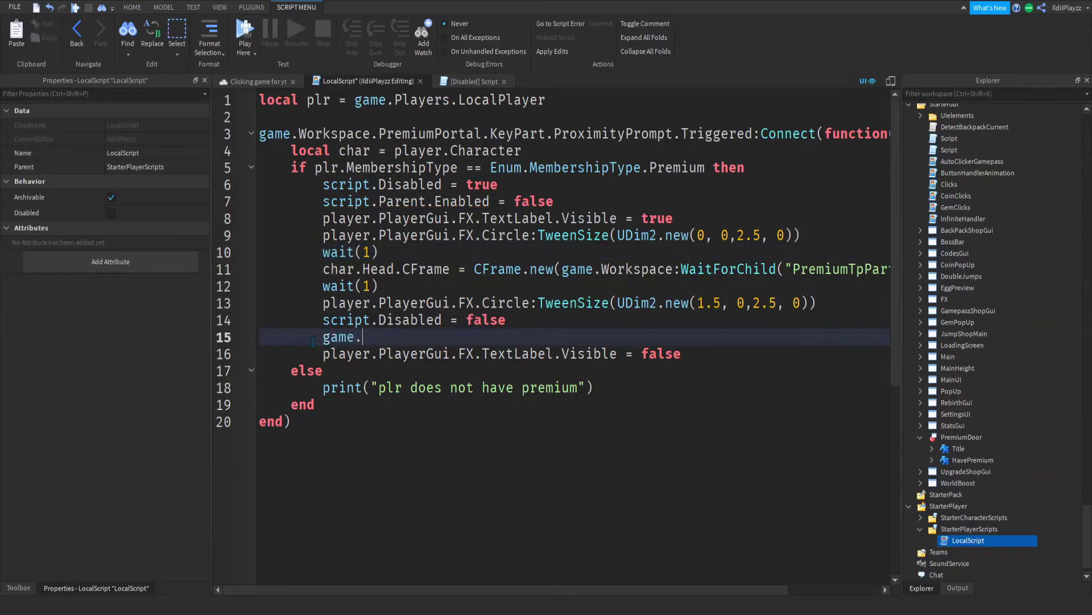
type("Workspace")
key("BackSpace")
key("Tab")
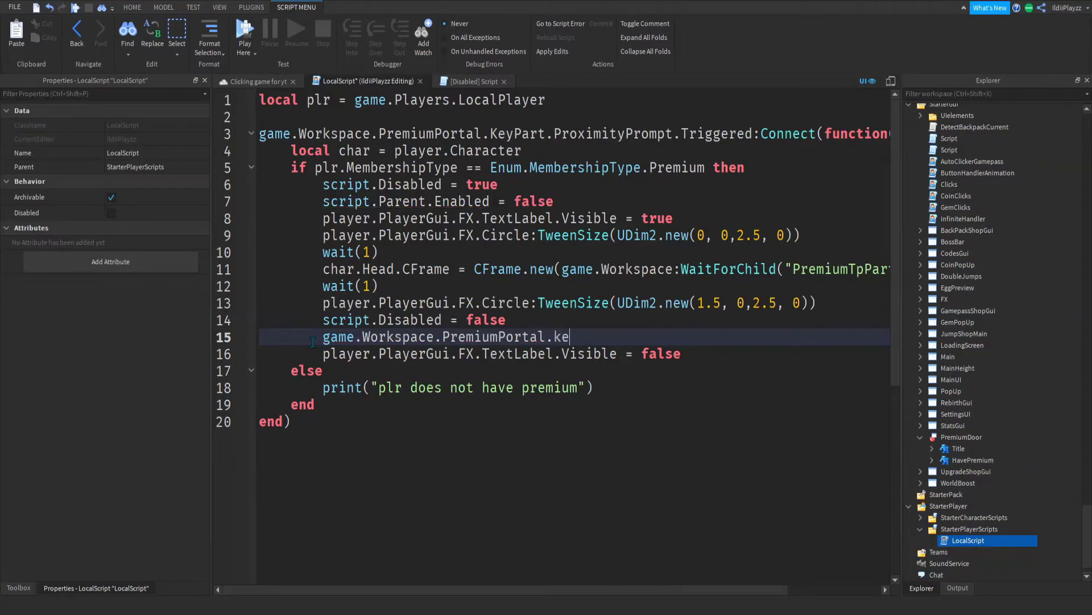
key("Tab")
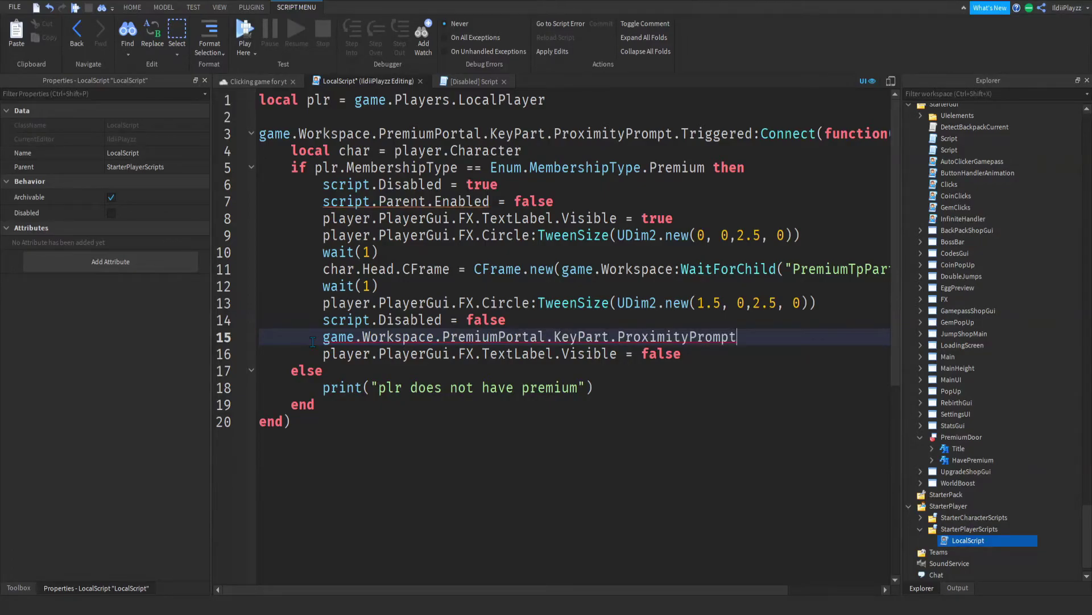
type(".Enabled = false")
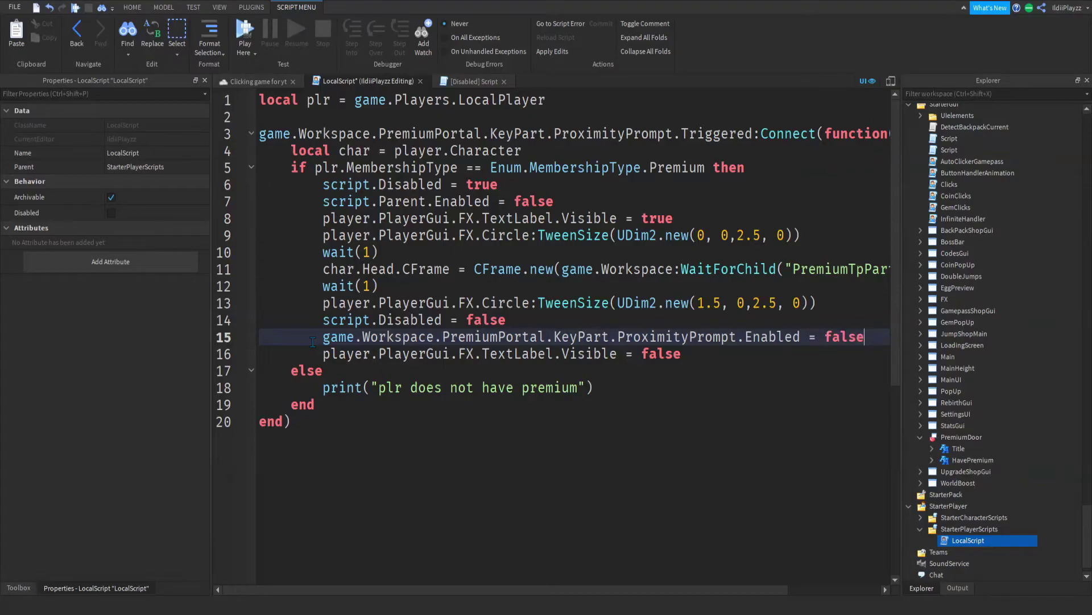
left_click_drag(866, 336, 323, 339)
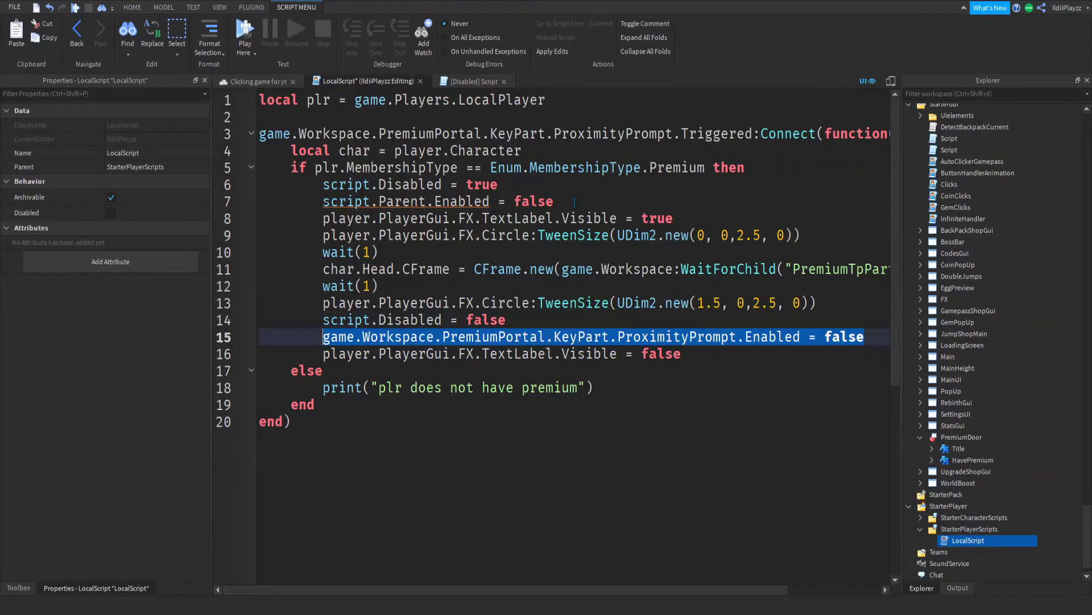
left_click_drag(554, 202, 323, 201)
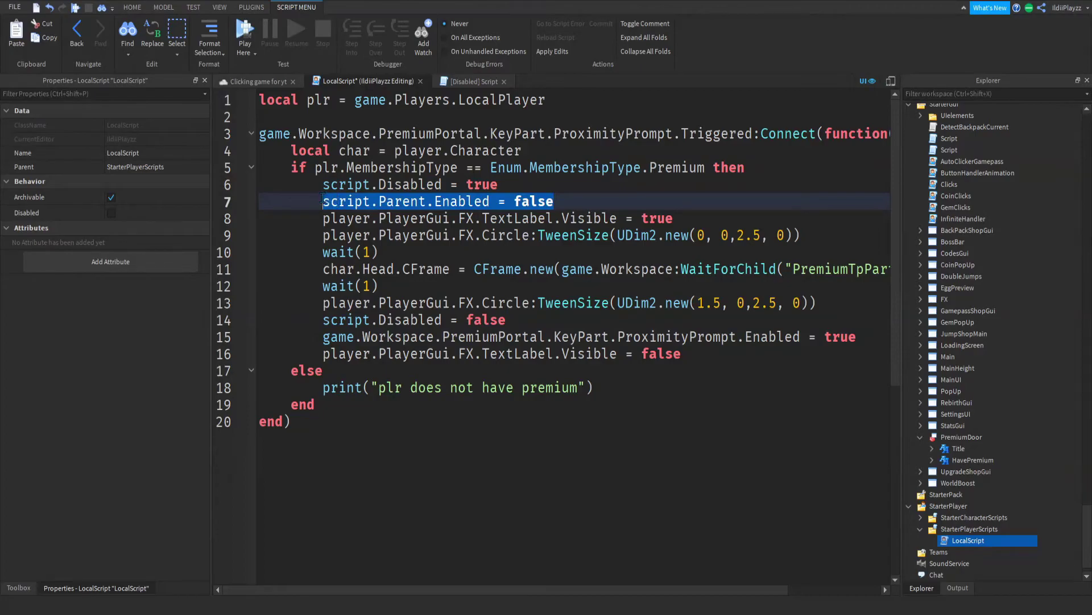
left_click(856, 185)
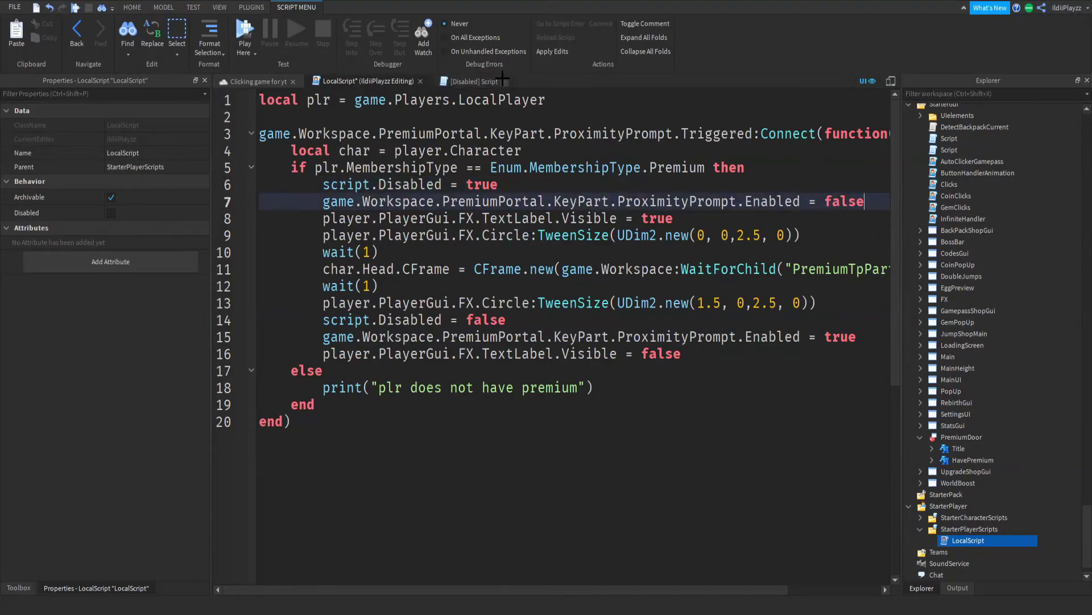
Playtest with Output shown, walking on and off the Premium Door pedestal to trigger it.
left_click(258, 80)
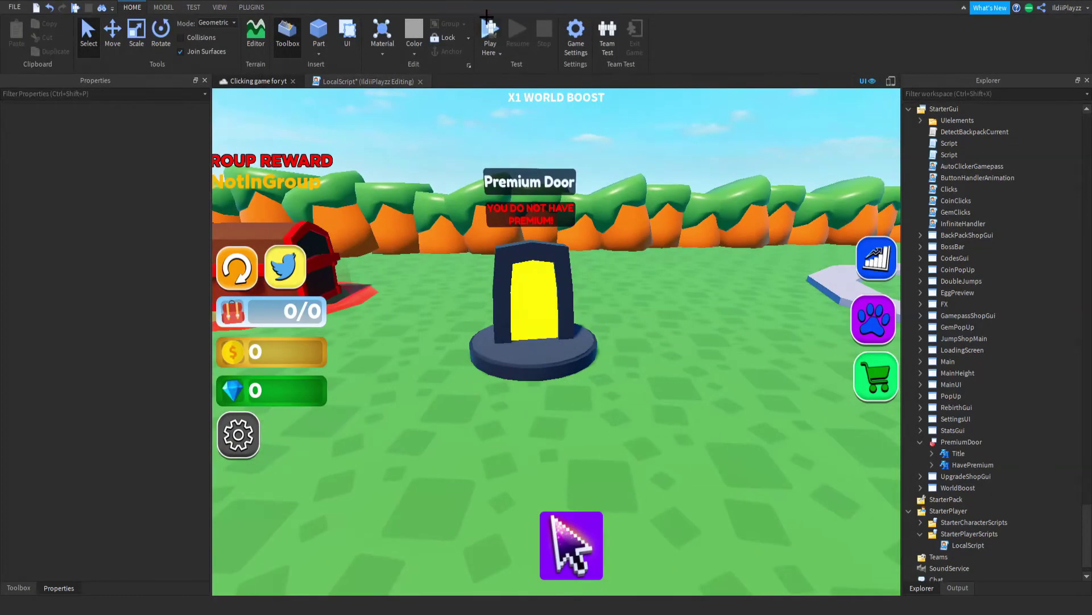
left_click(490, 28)
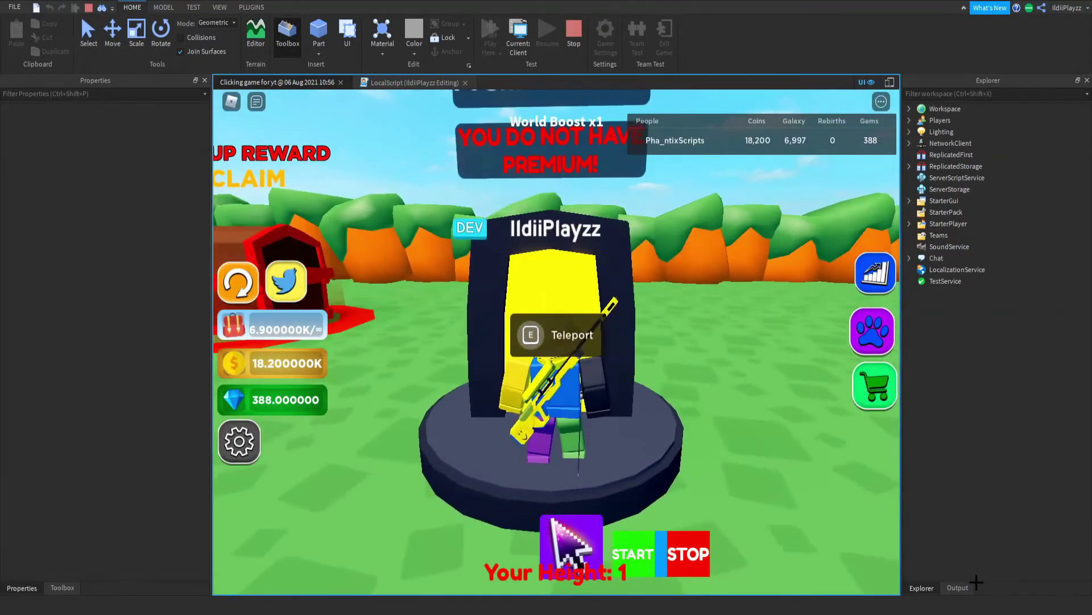
left_click(957, 588)
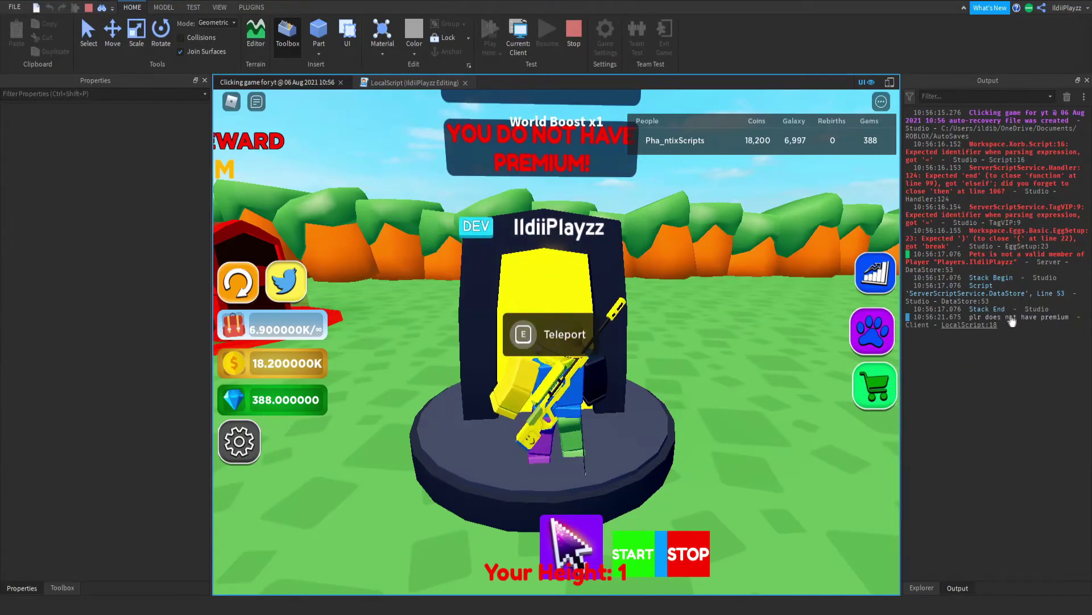
right_click_drag(597, 256, 487, 222)
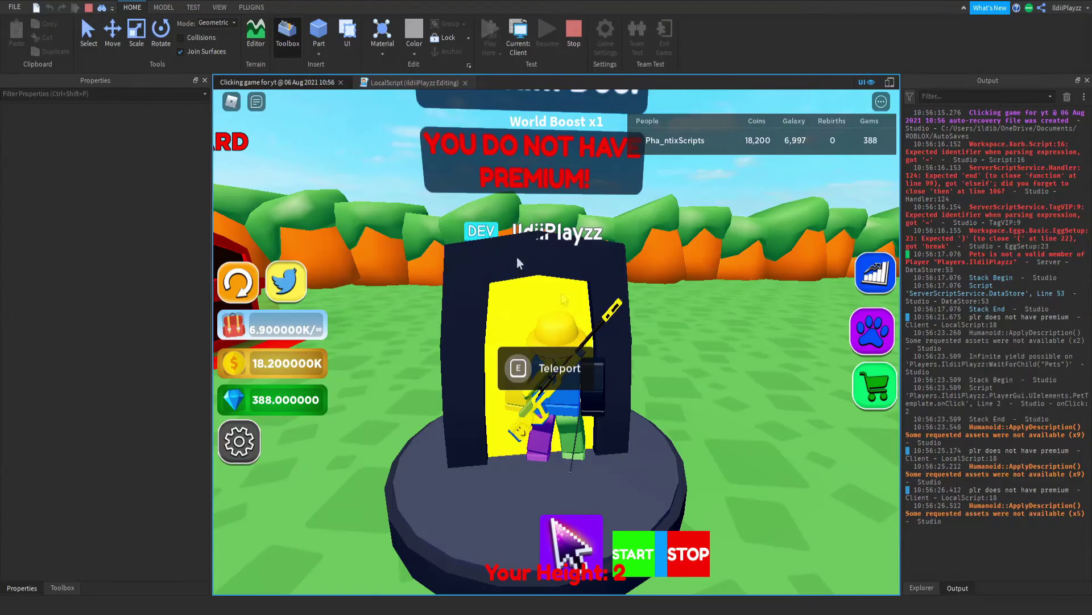
key("s")
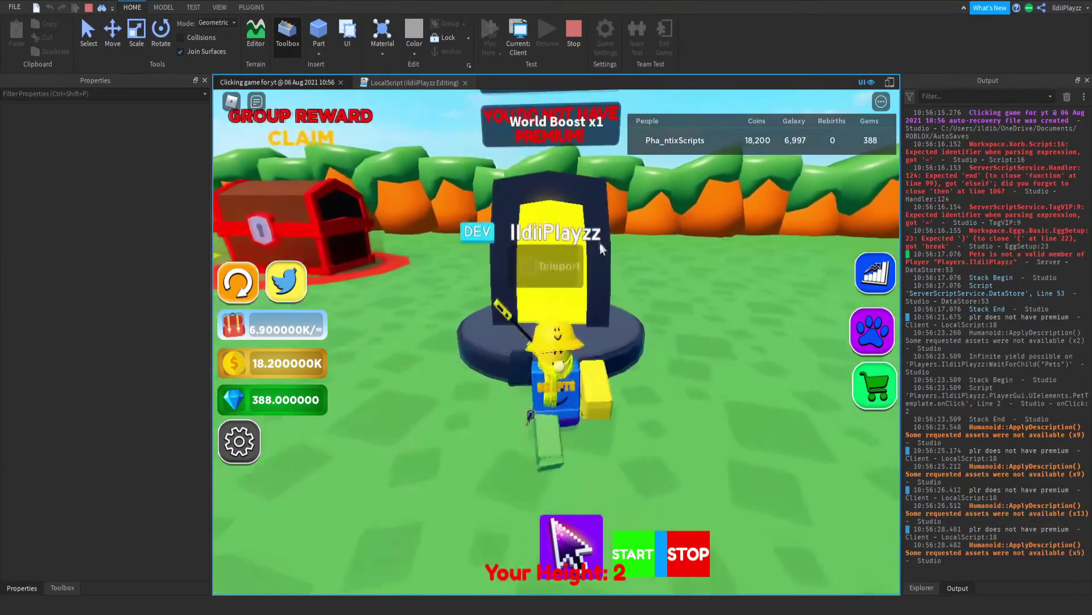
key("w")
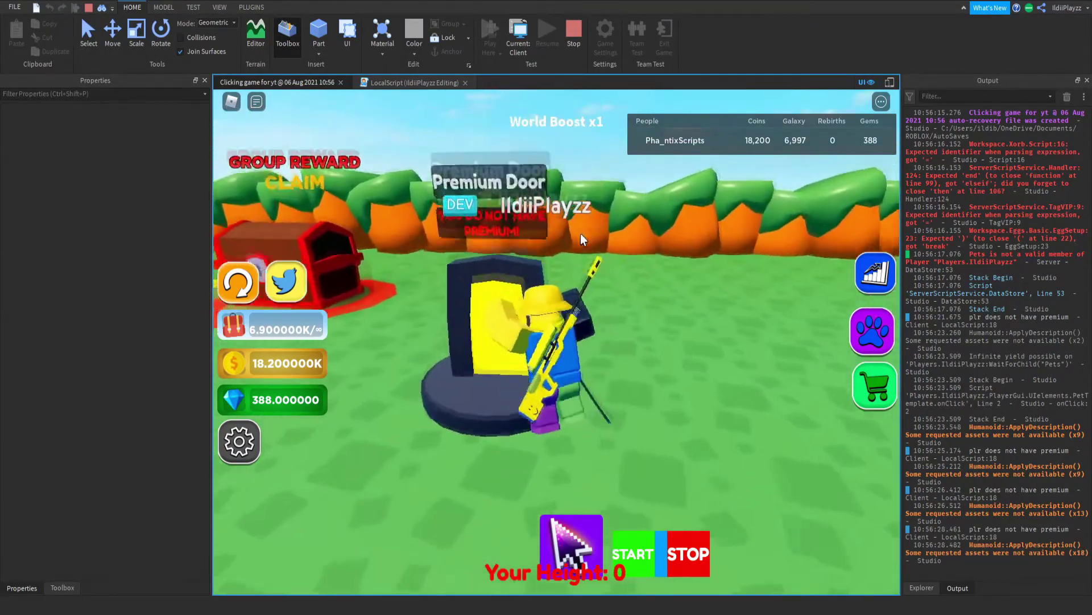
mouse_move(592, 254)
right_mouse_down()
mouse_move(830, 297)
mouse_move(670, 256)
right_mouse_up()
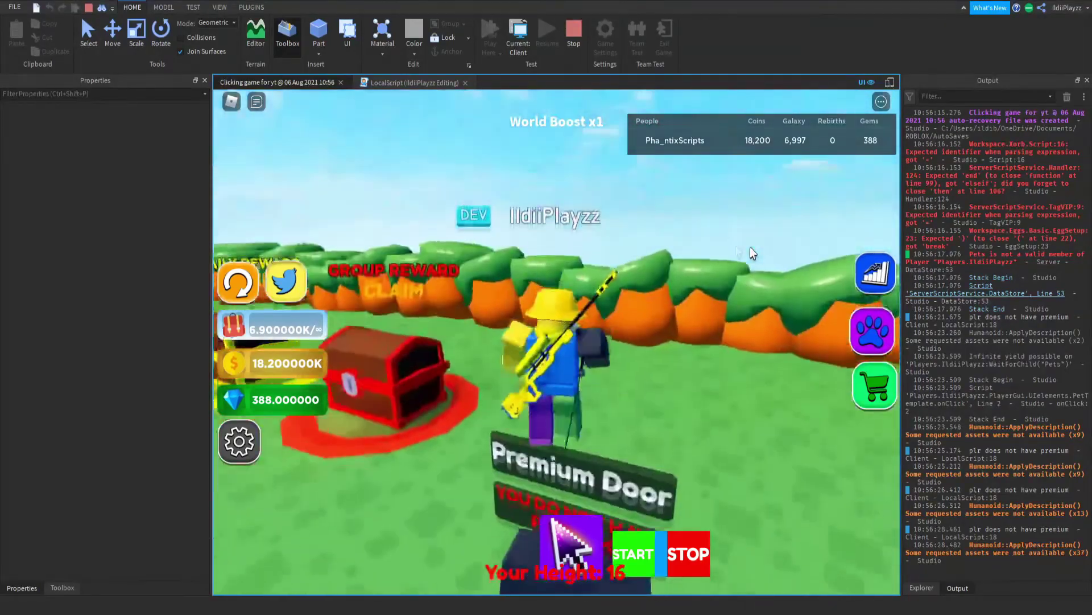
key("w")
scroll(670, 256, "up", 3)
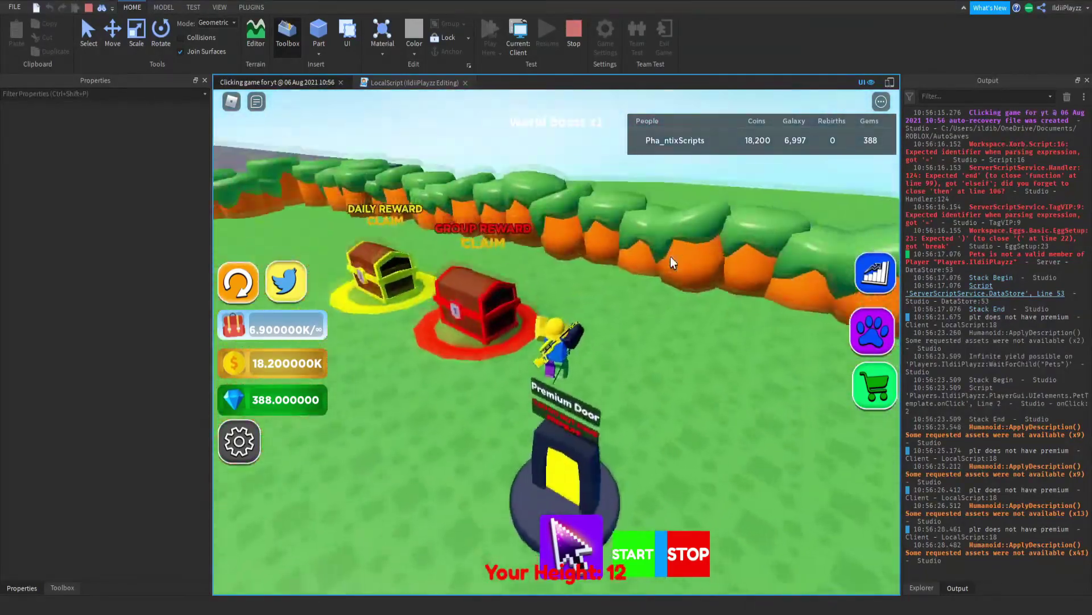
scroll(671, 256, "up", 3)
scroll(670, 256, "up", 2)
scroll(670, 257, "down", 4)
key("s")
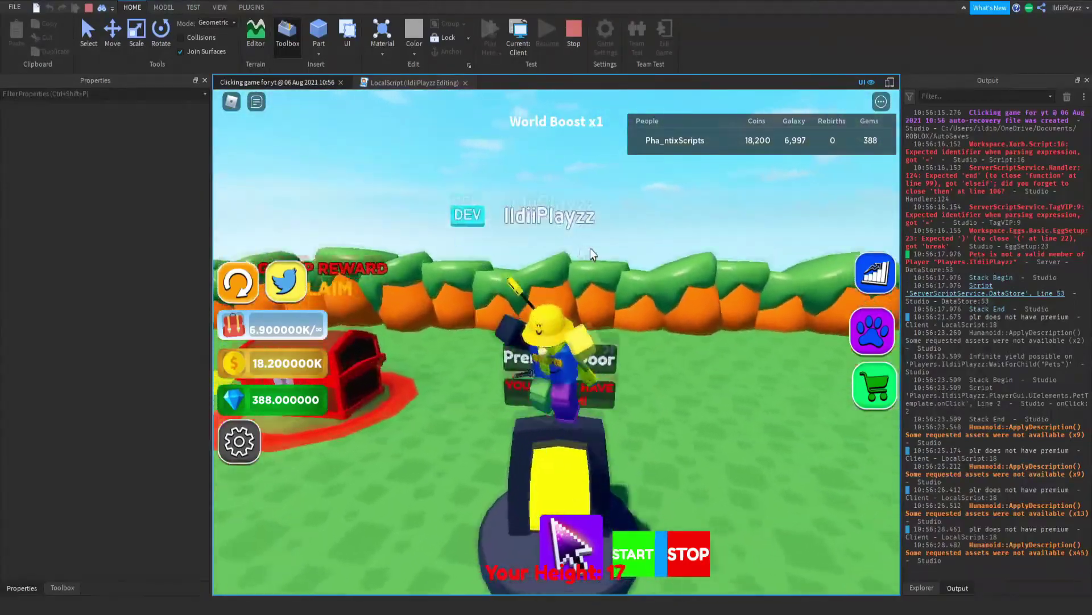
scroll(590, 249, "down", 4)
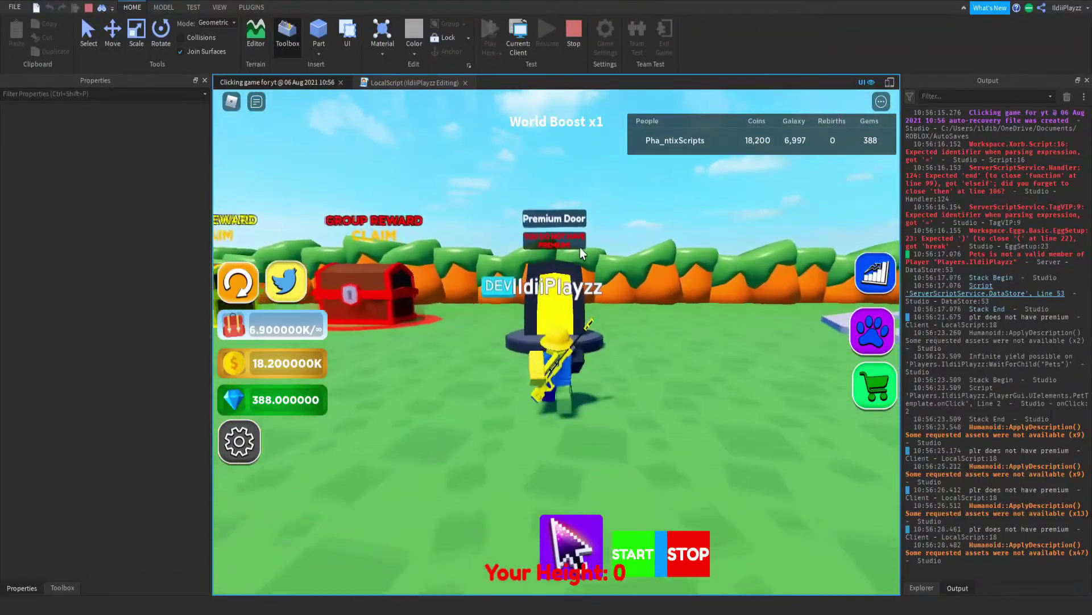
key("w")
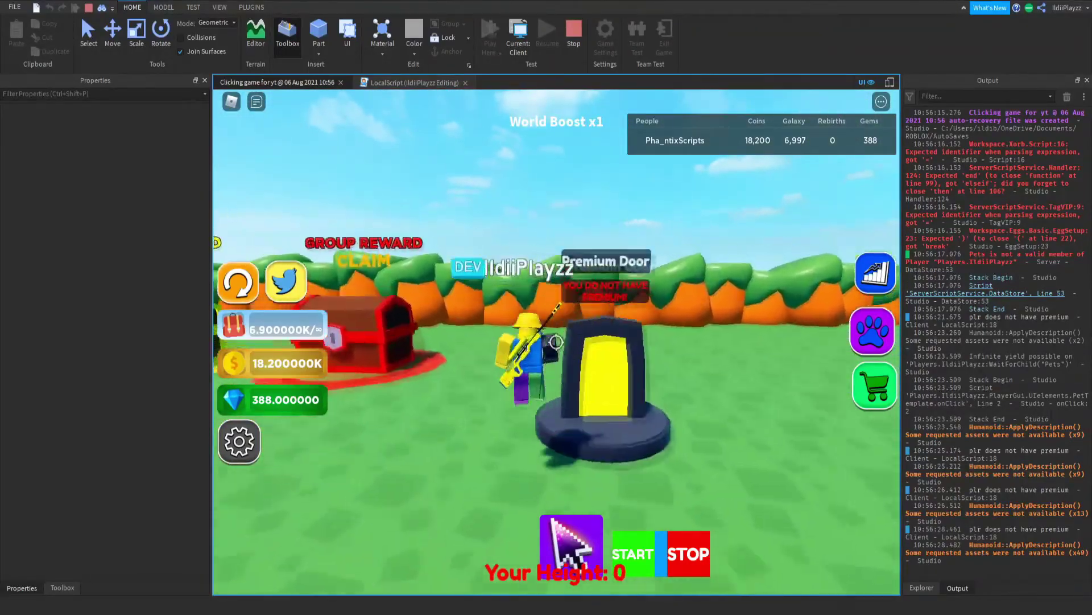
mouse_move(580, 247)
right_mouse_down()
mouse_move(556, 343)
mouse_move(598, 341)
mouse_move(556, 349)
mouse_move(604, 309)
mouse_move(635, 310)
mouse_move(641, 292)
mouse_move(480, 405)
right_mouse_up()
key("w")
key("w")
key("s")
key("w")
key("s")
key("s")
key("a")
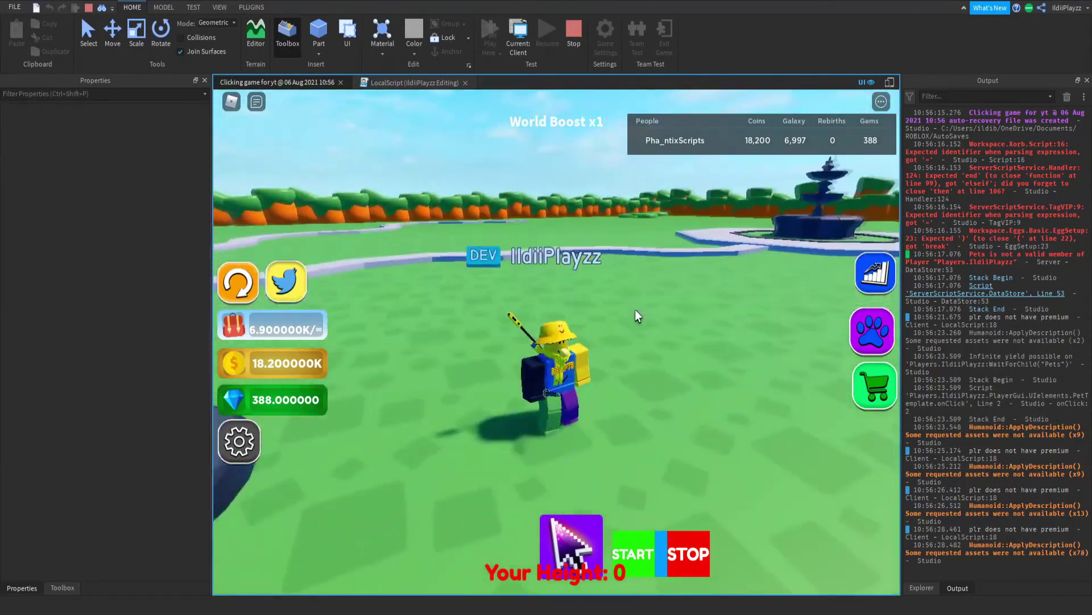
key("w")
scroll(608, 307, "down", 3)
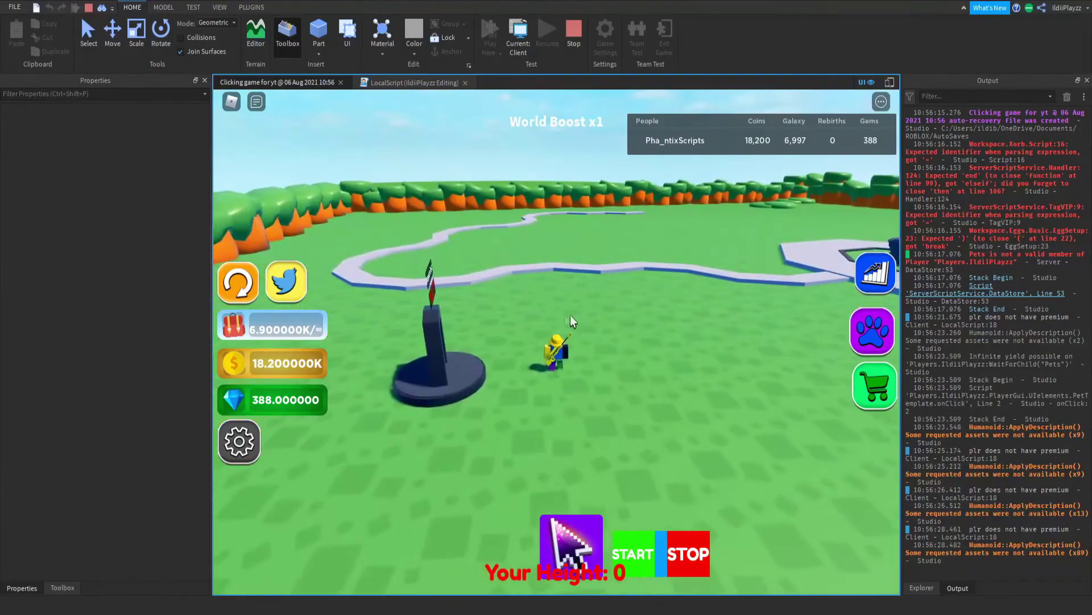
right_click_drag(571, 321, 559, 313)
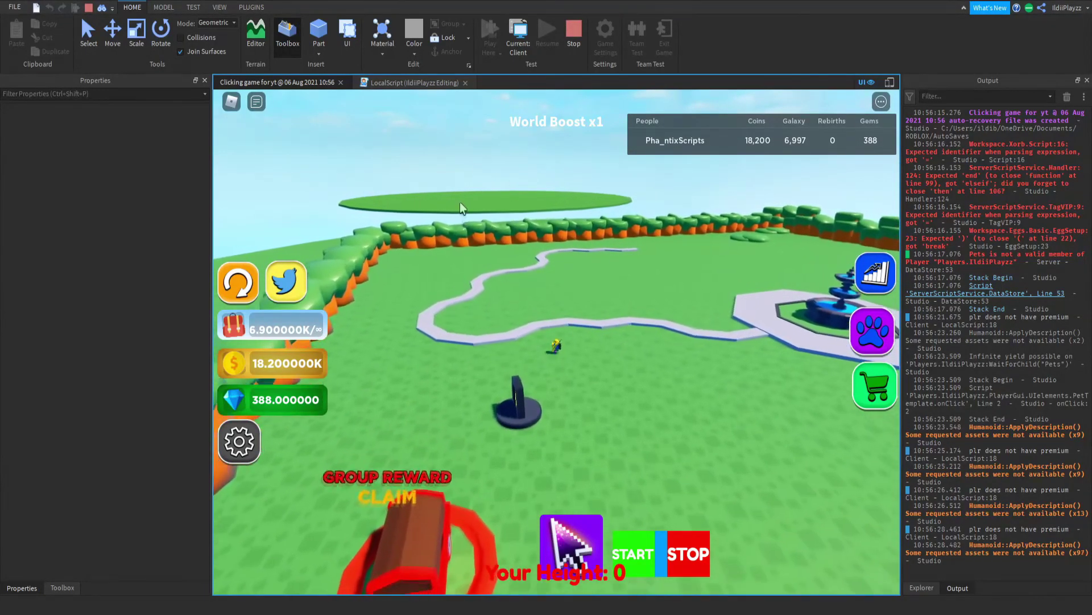
right_click_drag(515, 106, 530, 248)
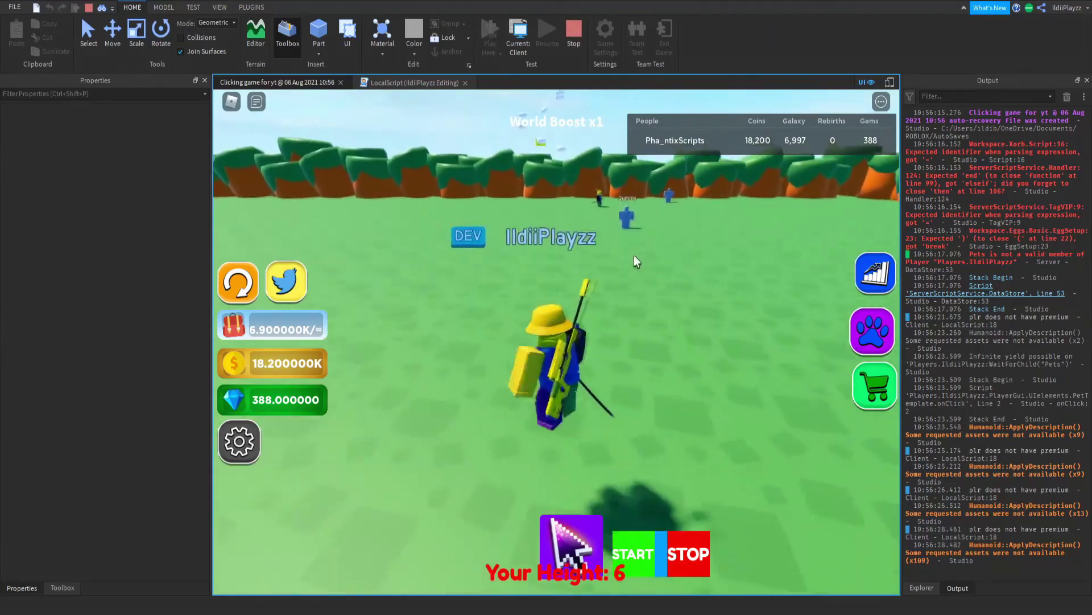
mouse_move(646, 315)
right_mouse_down()
mouse_move(604, 261)
mouse_move(553, 535)
right_mouse_up()
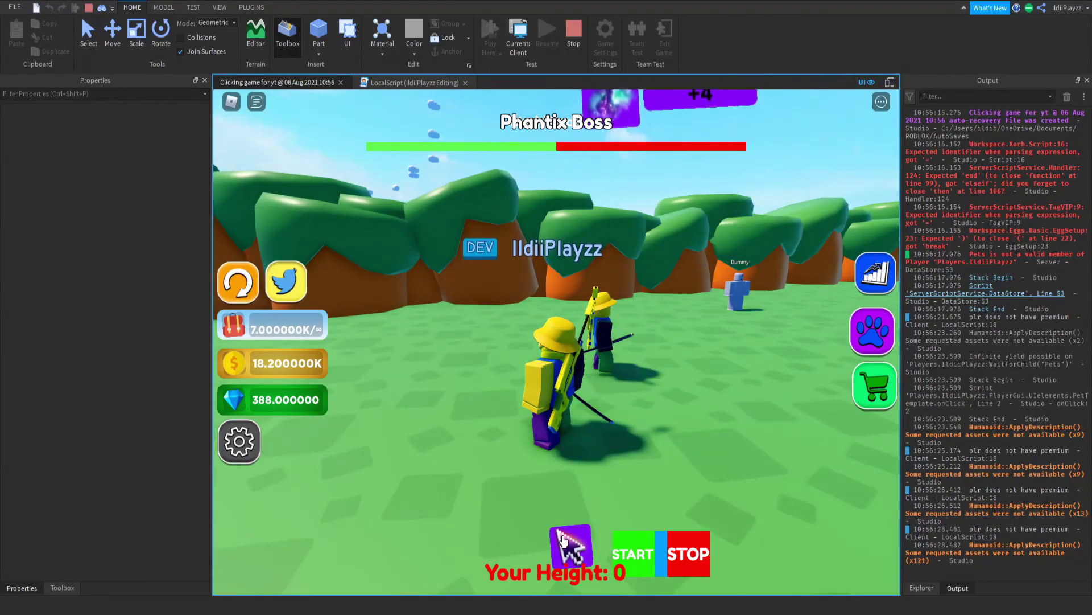
right_click_drag(568, 543, 579, 327)
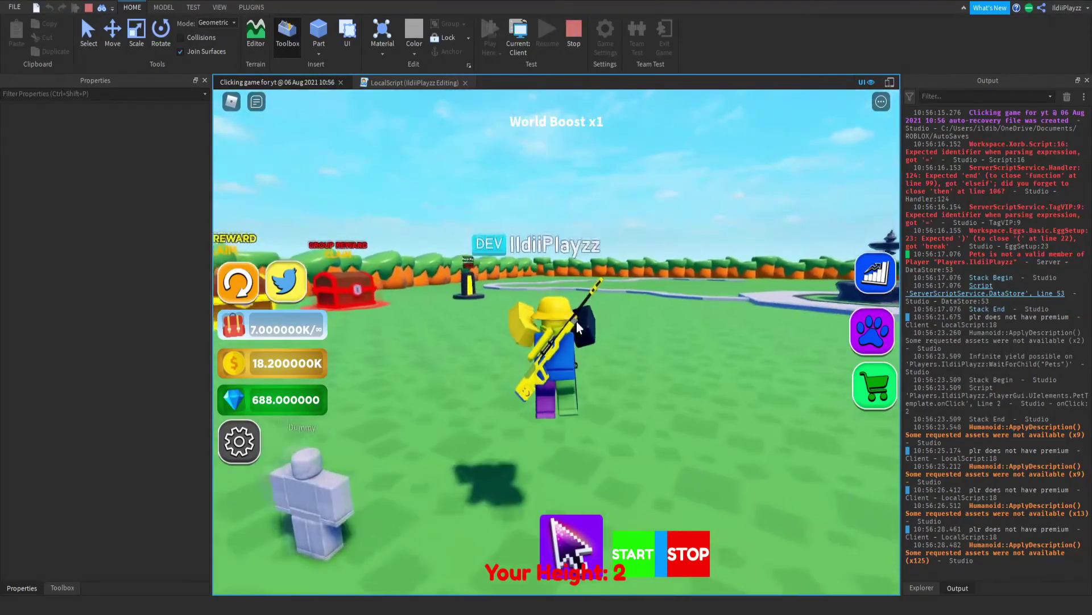
key("space")
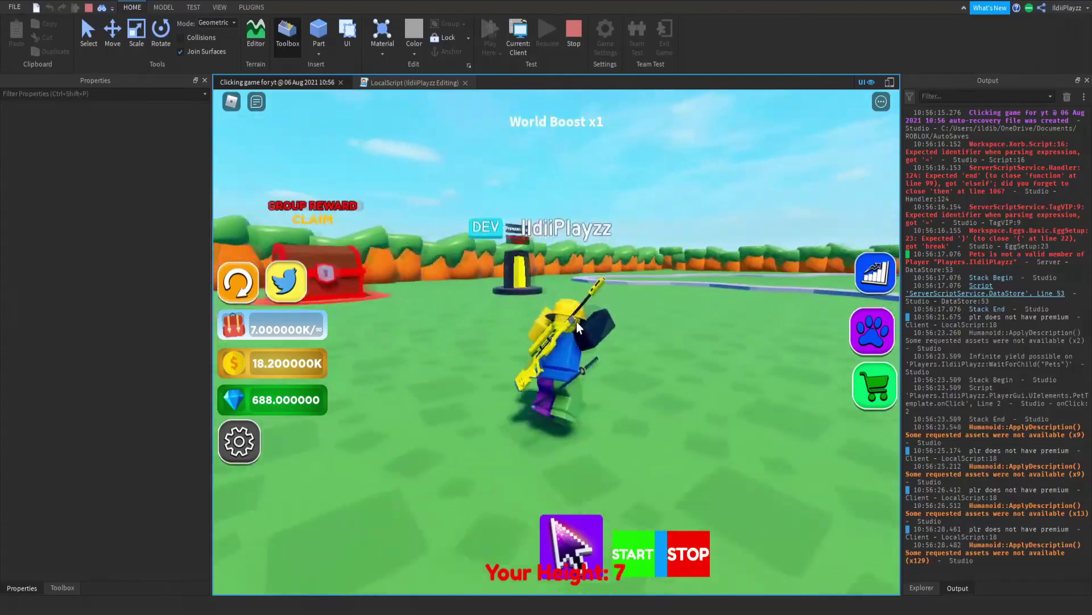
right_click_drag(576, 321, 546, 325)
key("space")
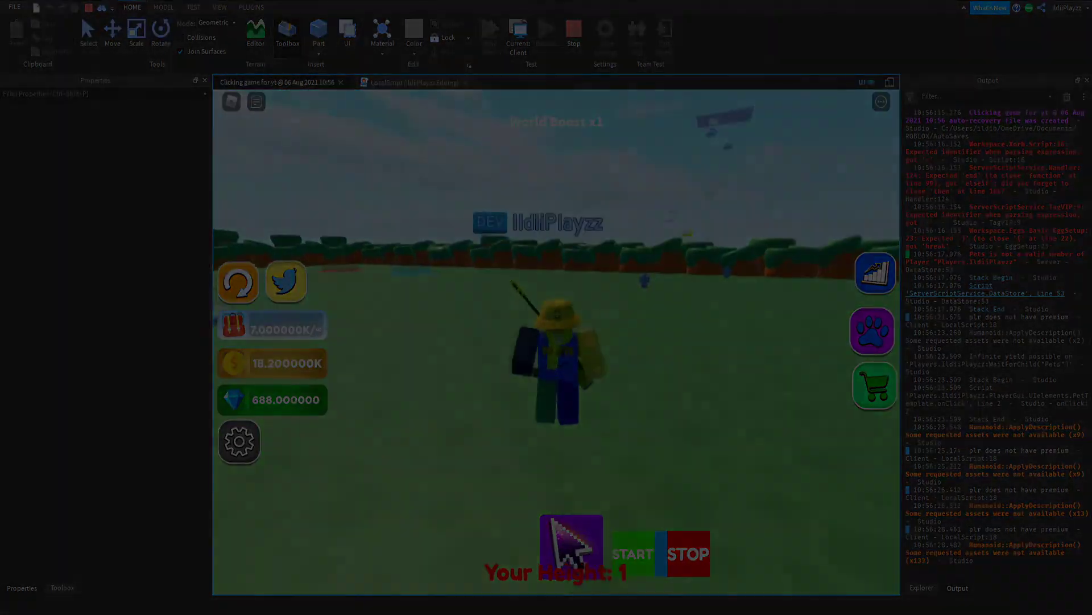